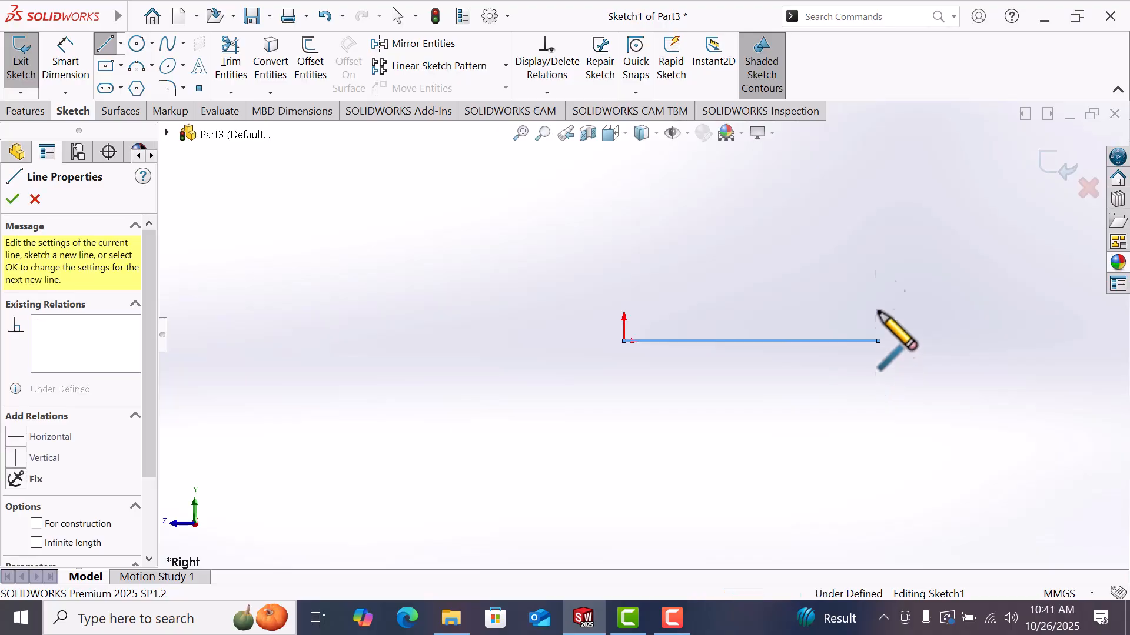
Step: Finish the L-shaped profile by drawing the remaining lines back to the origin and closing the Line tool
left_click(877, 153)
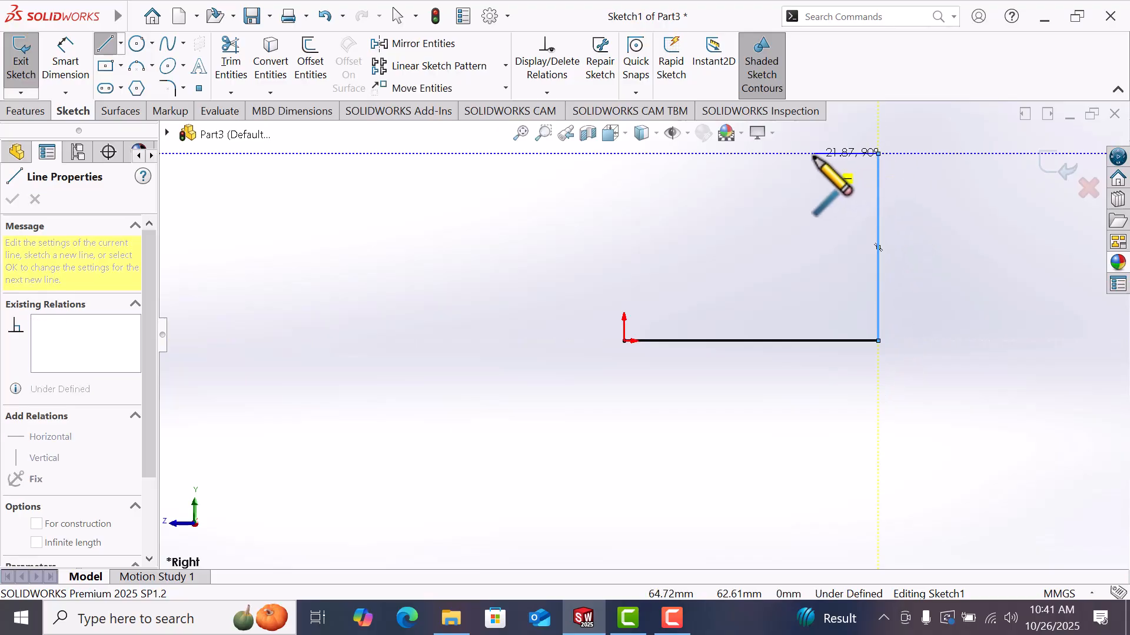
left_click(813, 154)
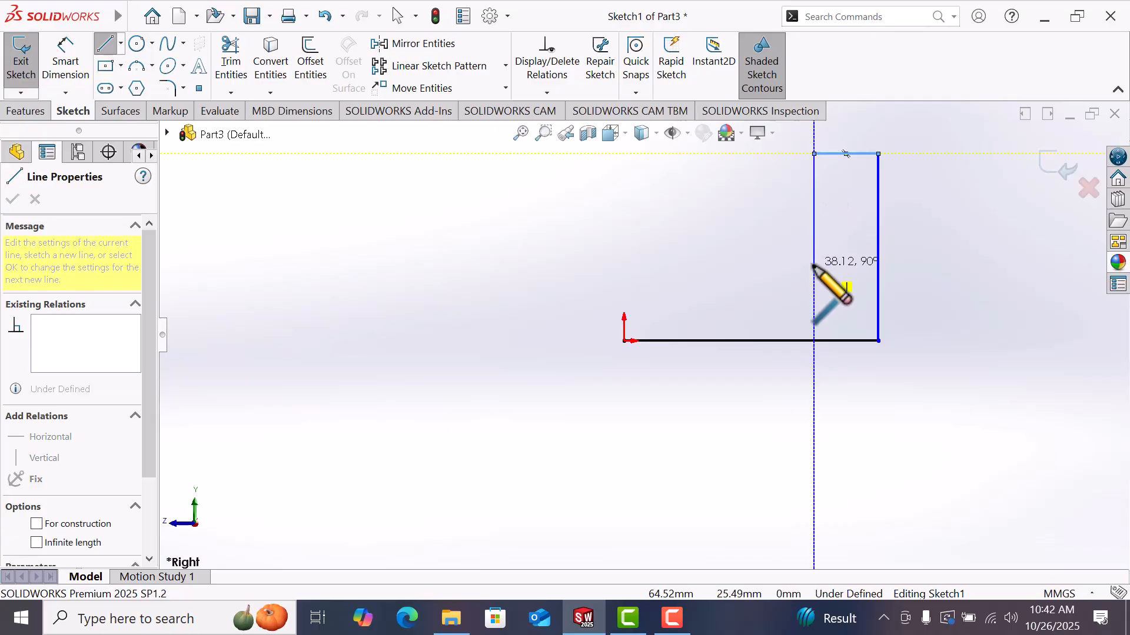
left_click(813, 269)
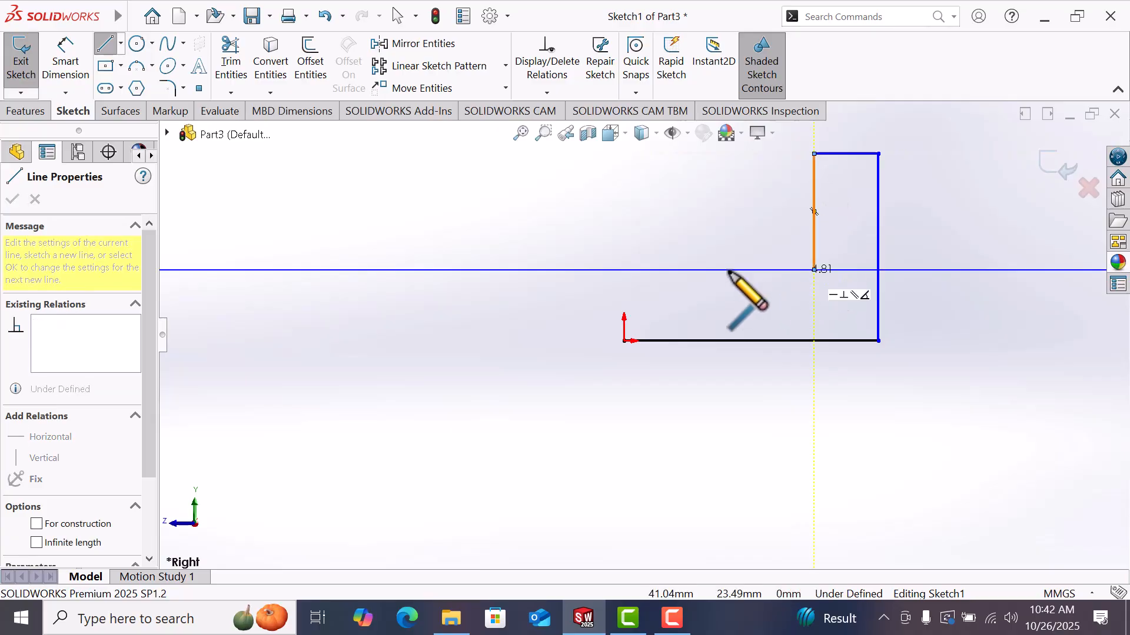
left_click(625, 270)
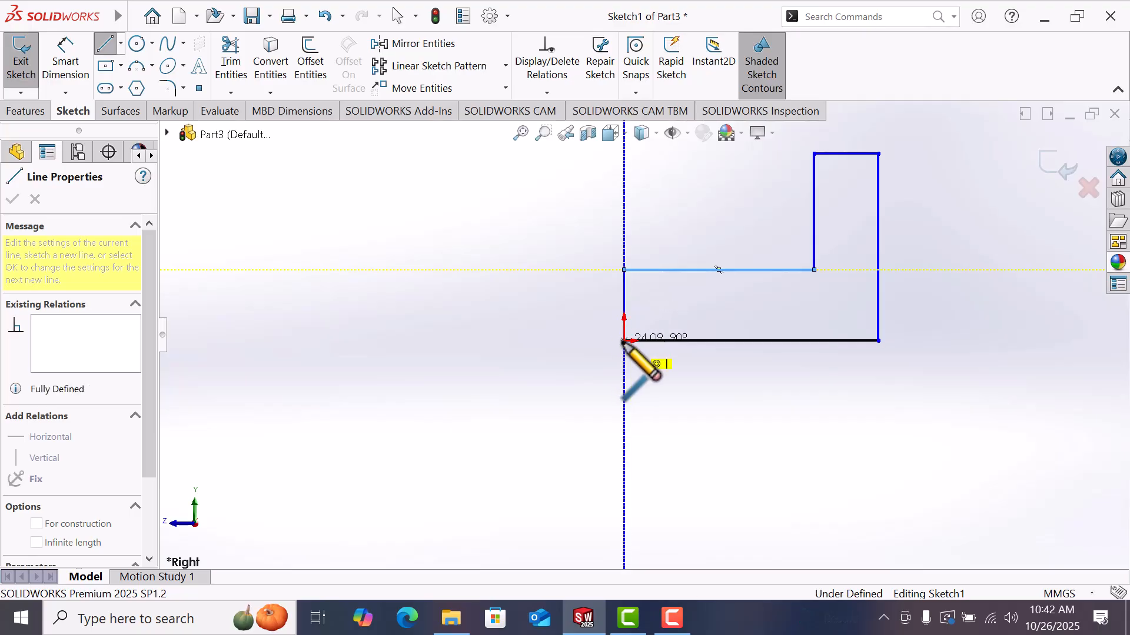
left_click(623, 340)
right_click(624, 340)
left_click(677, 360)
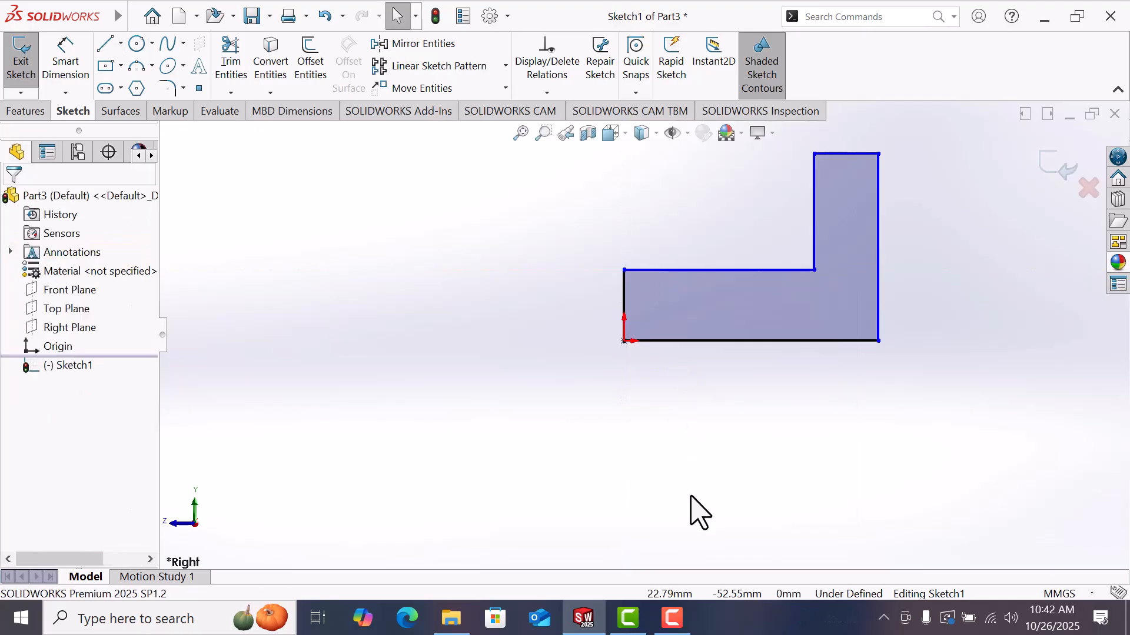
Step: Dimension the bottom edge of the profile to 110 mm
right_click_drag(695, 480, 706, 418)
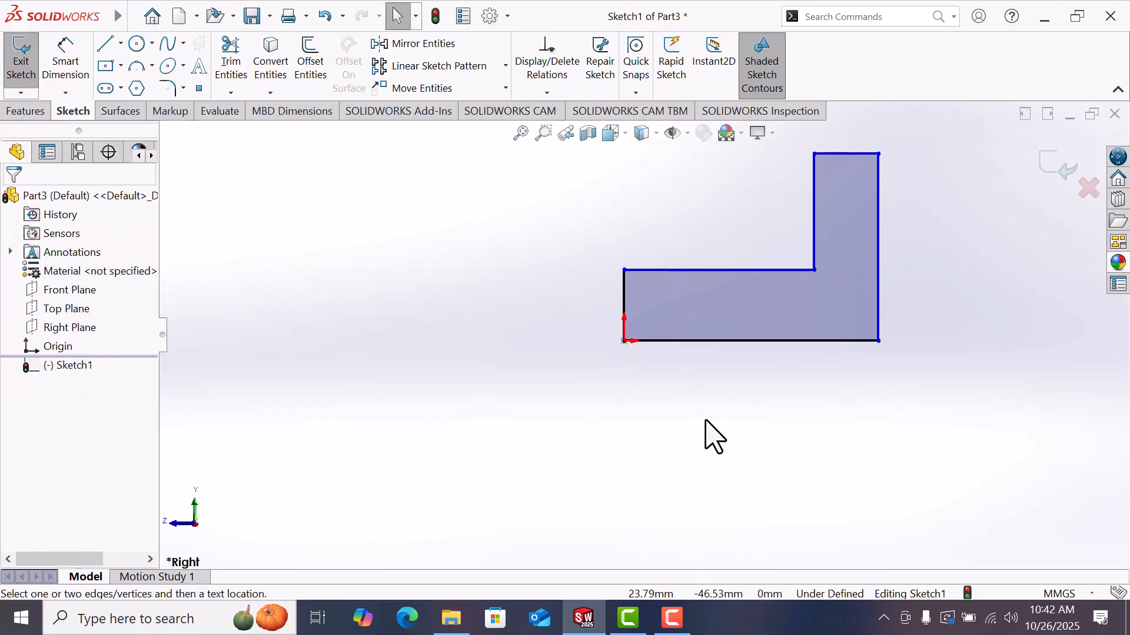
left_click(723, 341)
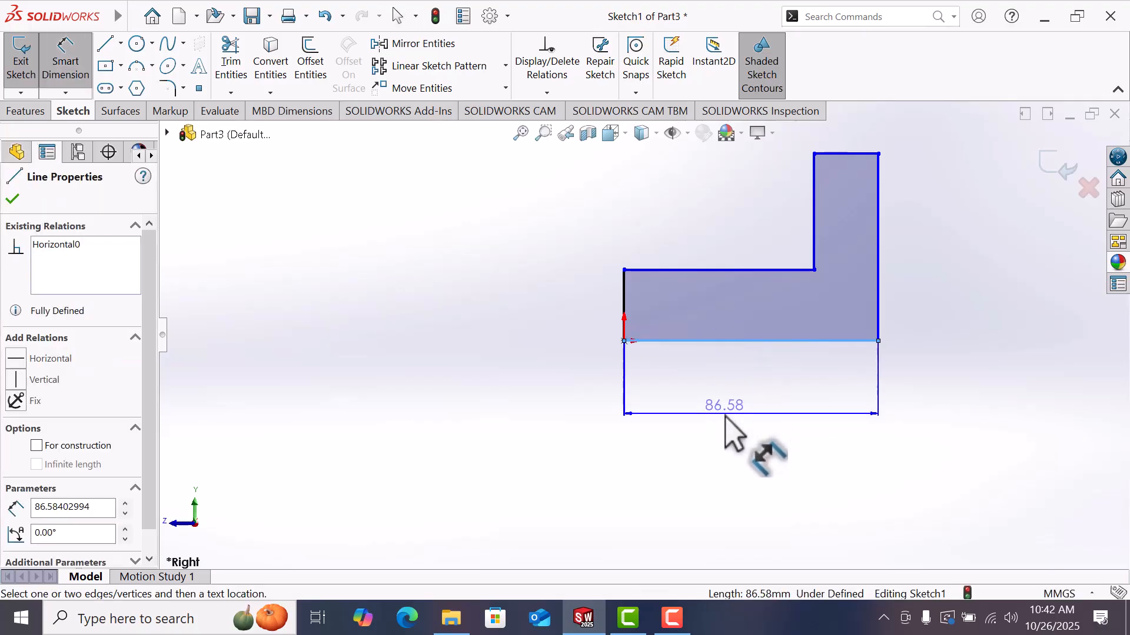
left_click(729, 416)
type("110")
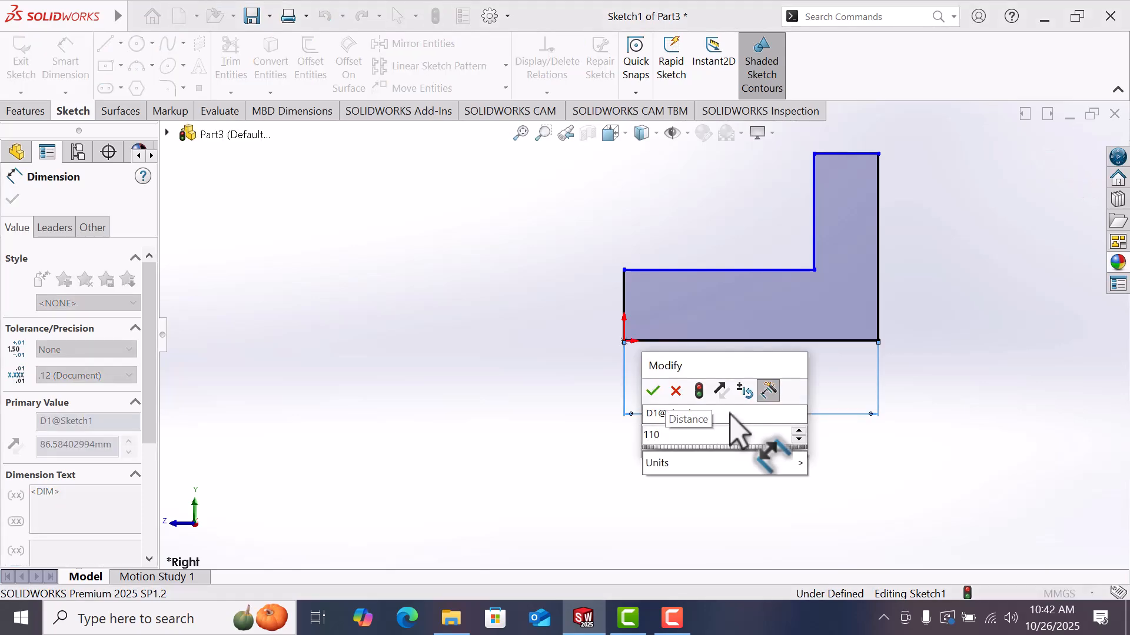
key("Return")
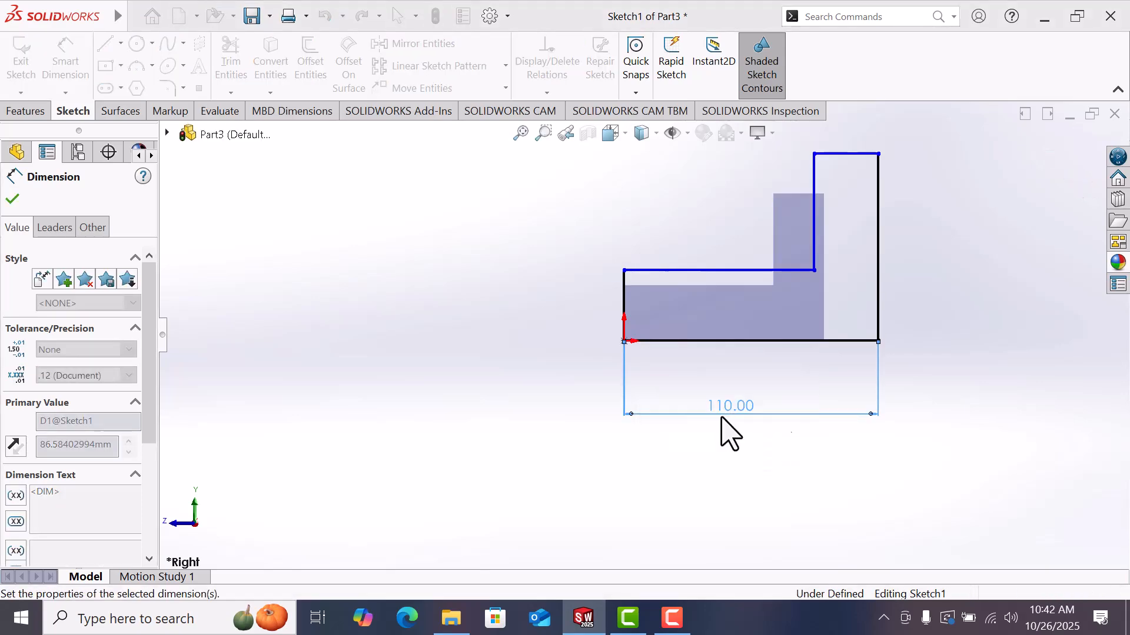
Step: Dimension the outer vertical edge of the profile to 100 mm
left_click(891, 259)
key("f")
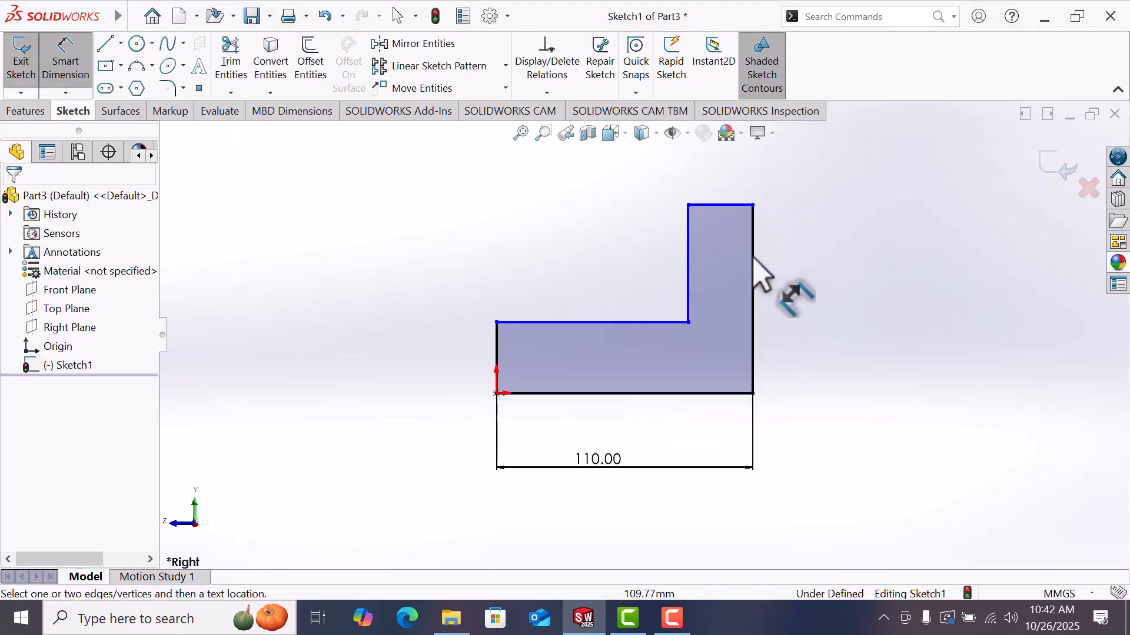
left_click(753, 280)
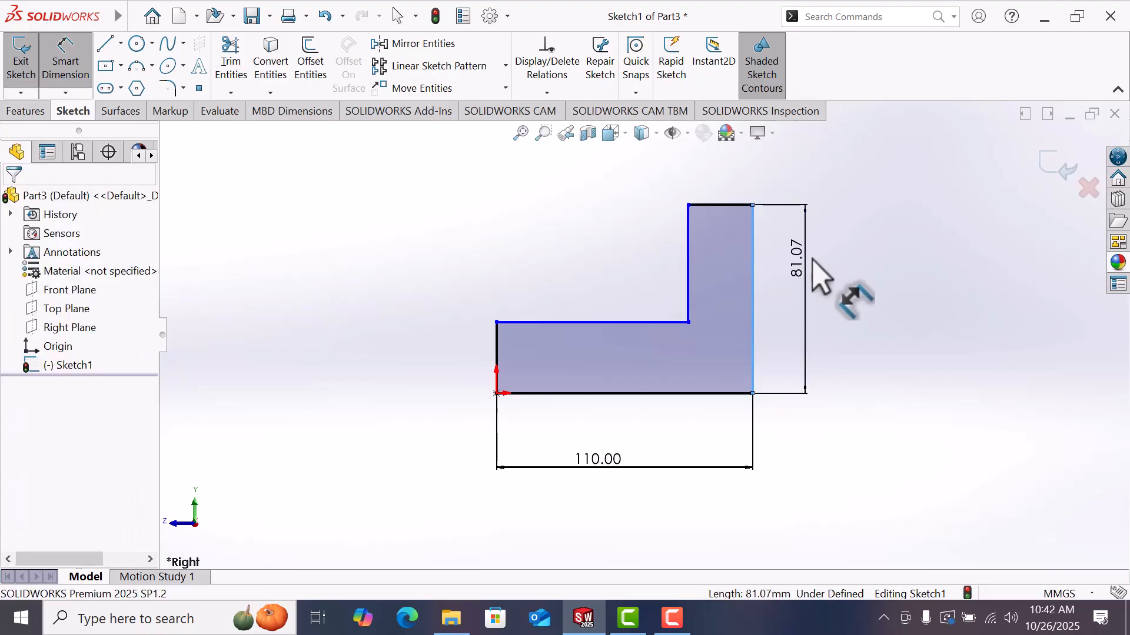
left_click(813, 259)
type("100")
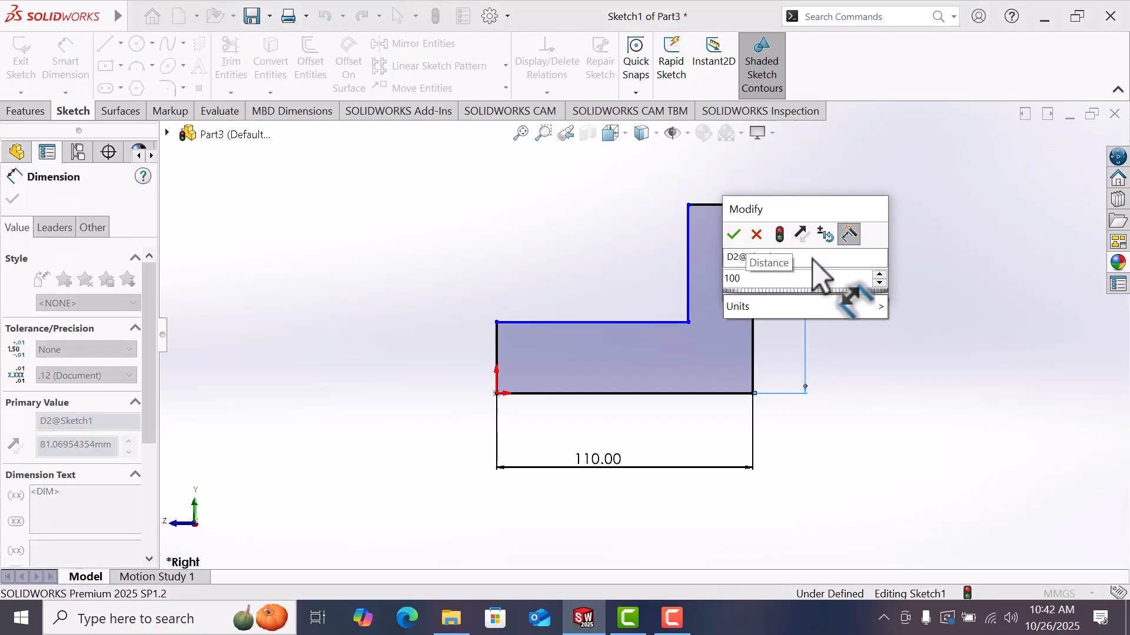
key("Return")
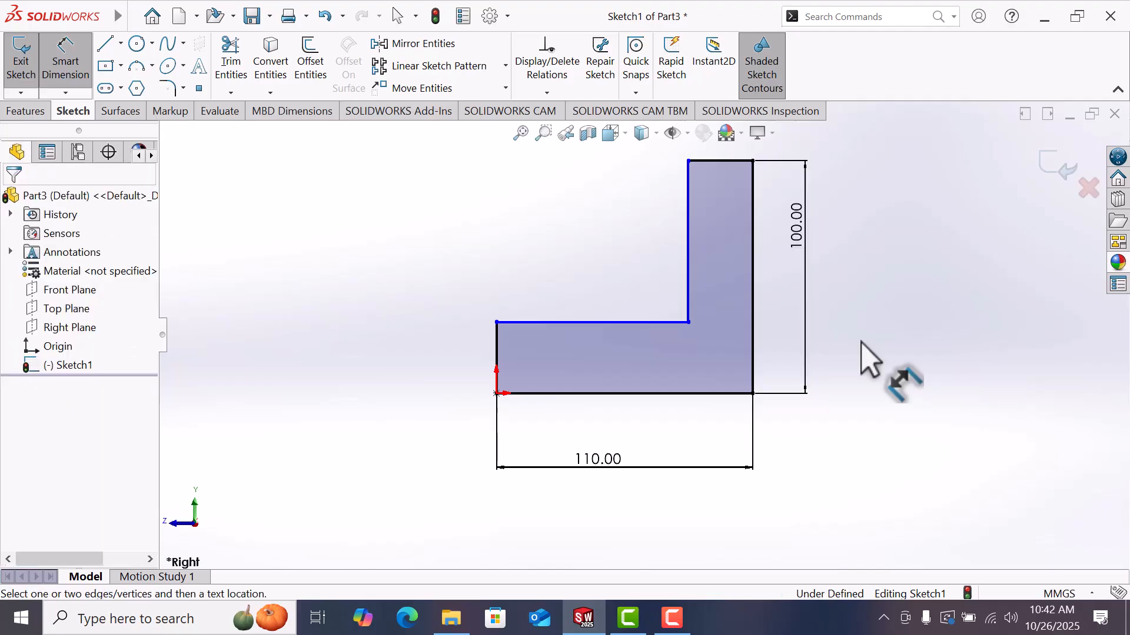
Step: Dimension the short left edge of the profile to 20 mm
left_click(497, 358)
left_click(406, 357)
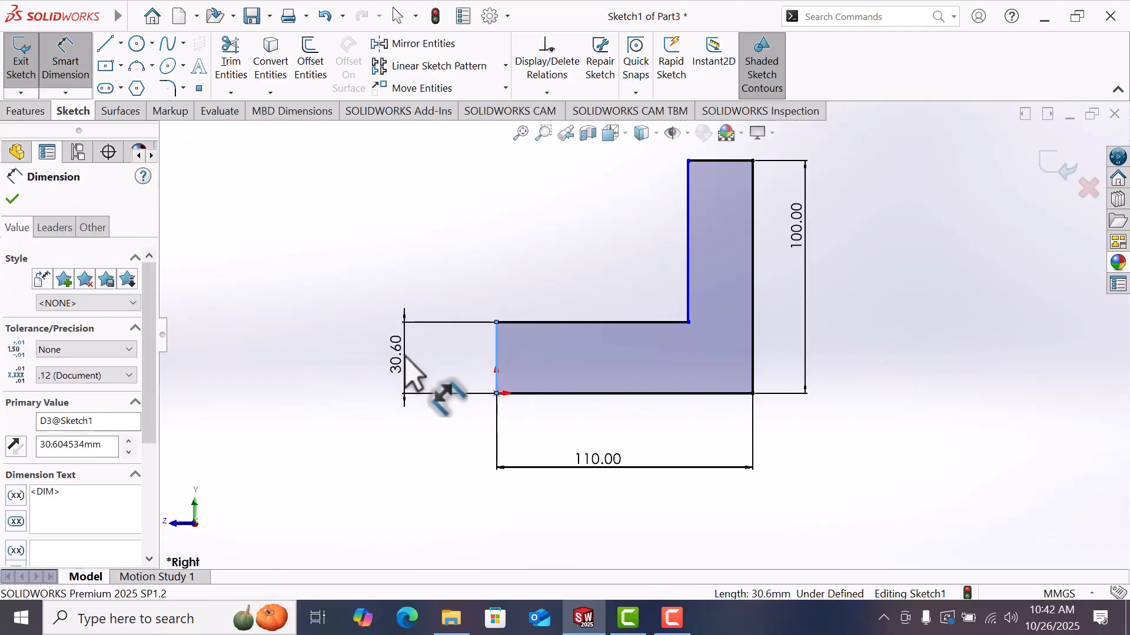
type("20")
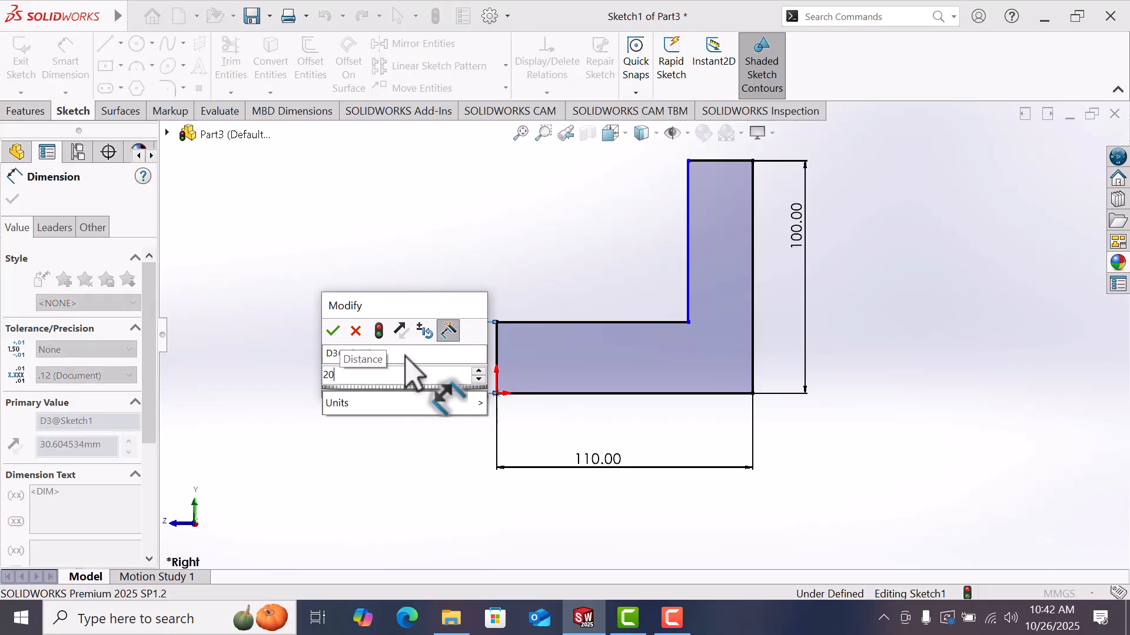
key("Return")
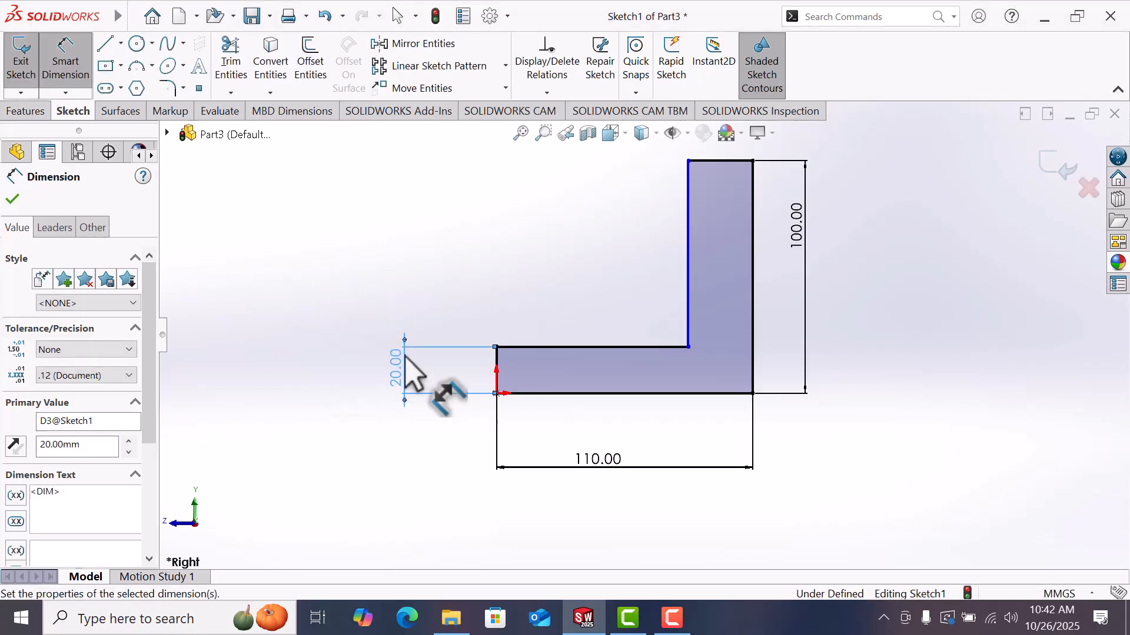
Step: Dimension the top edge of the upright leg to 36 mm
left_click(856, 225)
scroll(711, 177, "up", 1)
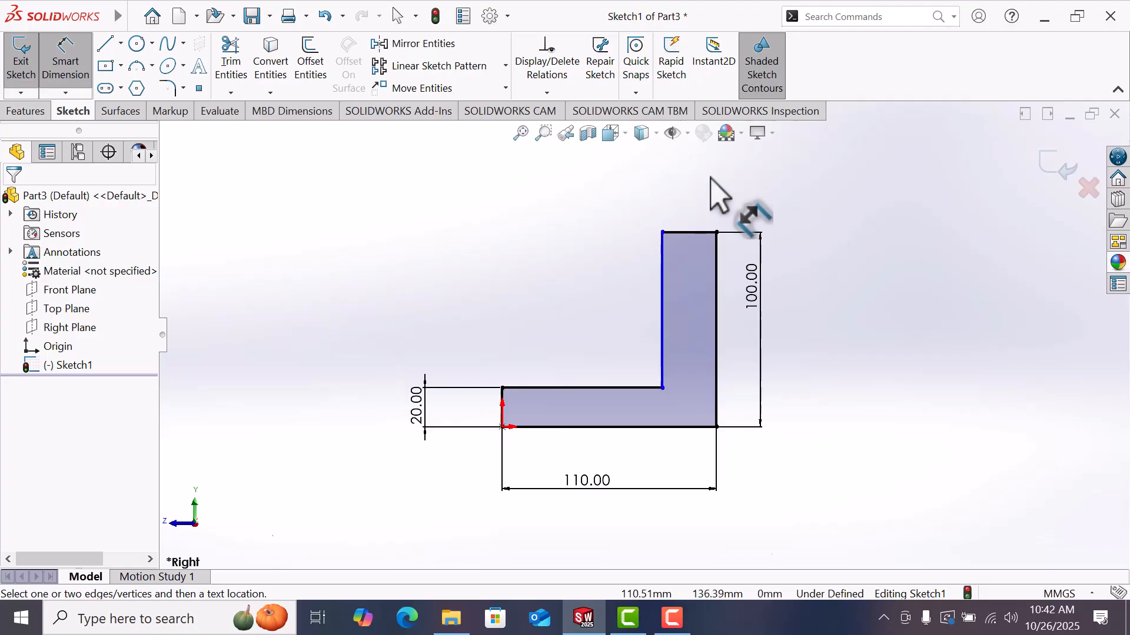
scroll(712, 176, "down", 3)
left_click(696, 307)
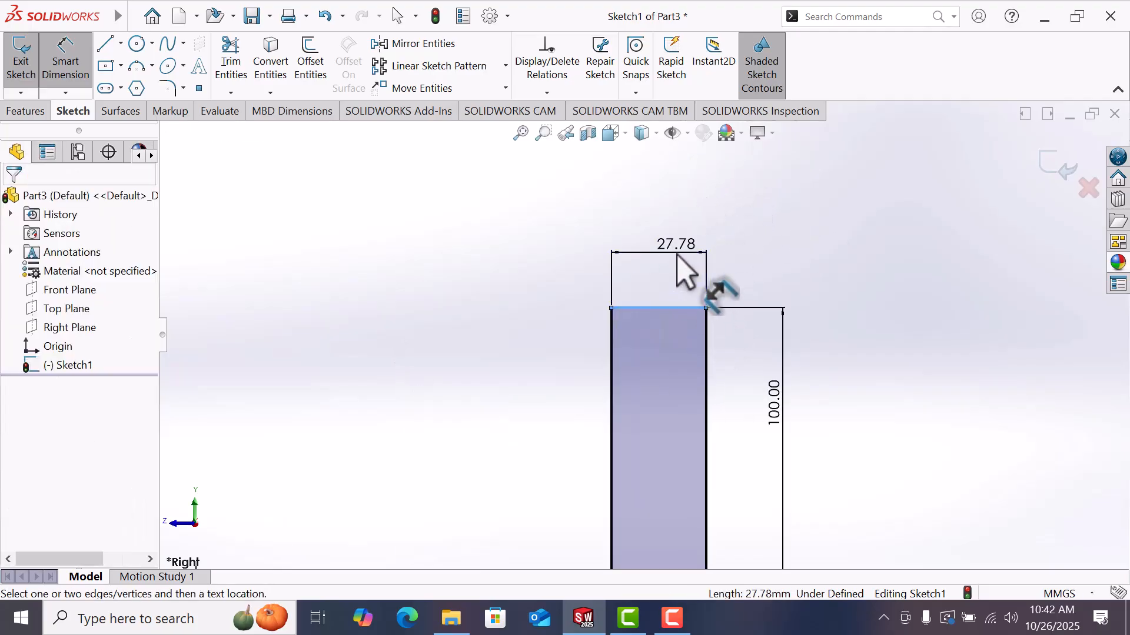
left_click(677, 254)
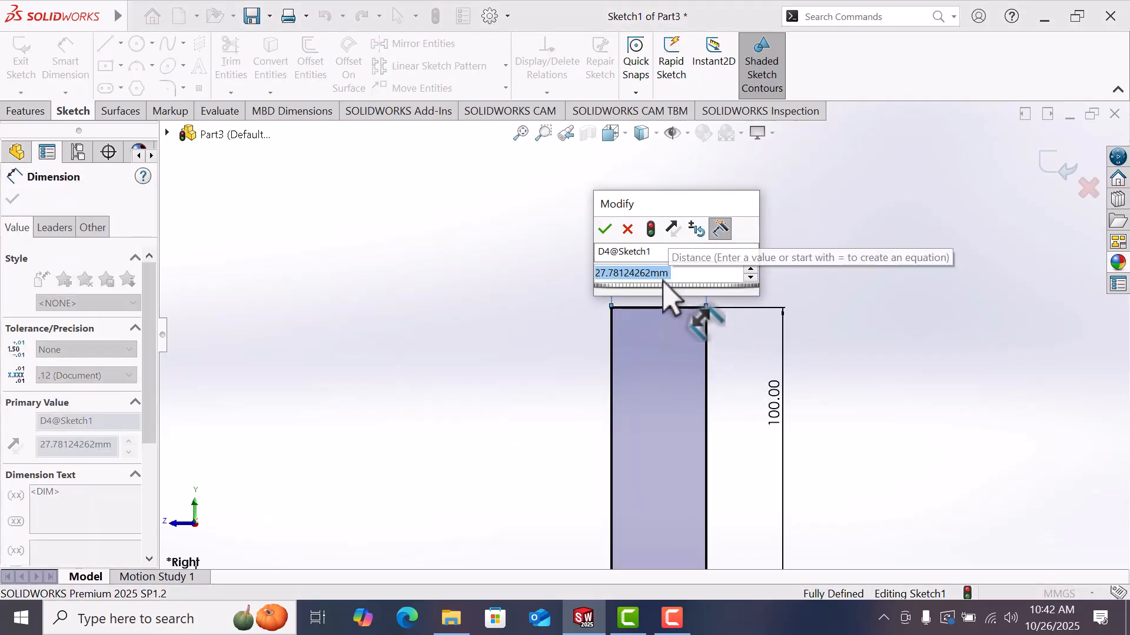
type("3")
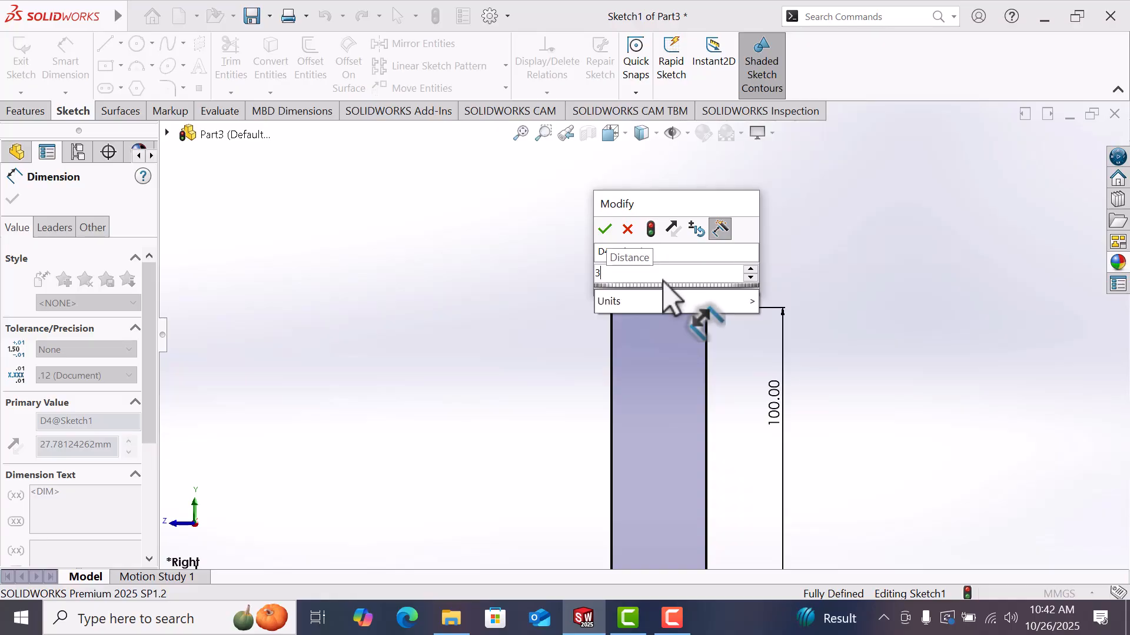
key("Escape")
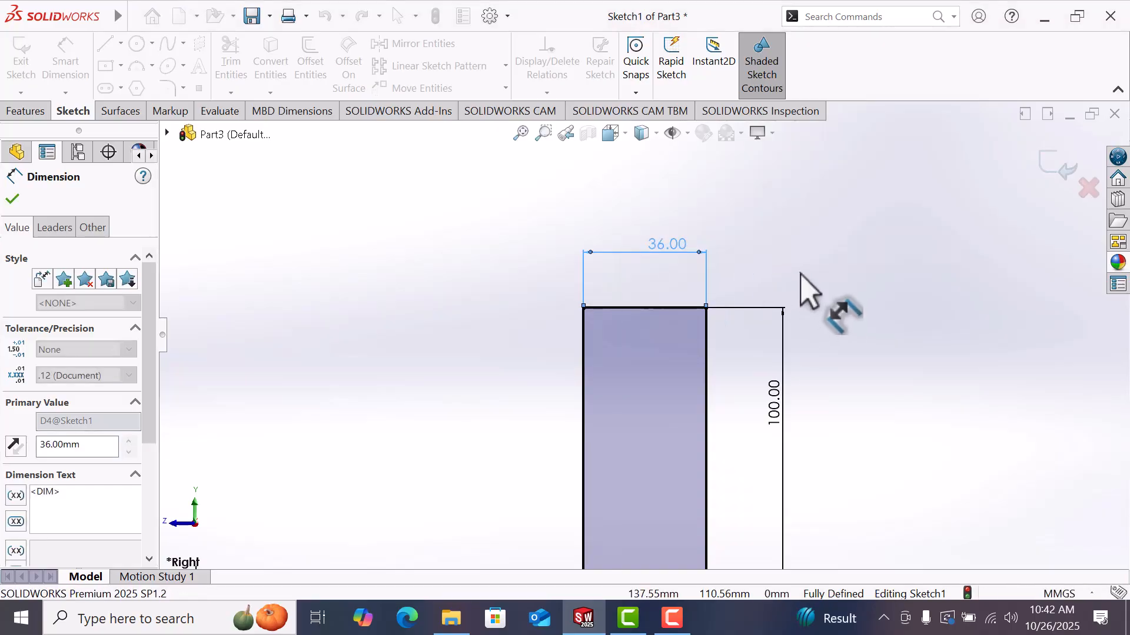
Step: Extrude the L profile with Extruded Boss/Base, mid-plane, to a depth of 80 mm
left_click(777, 303)
scroll(650, 496, "down", 3)
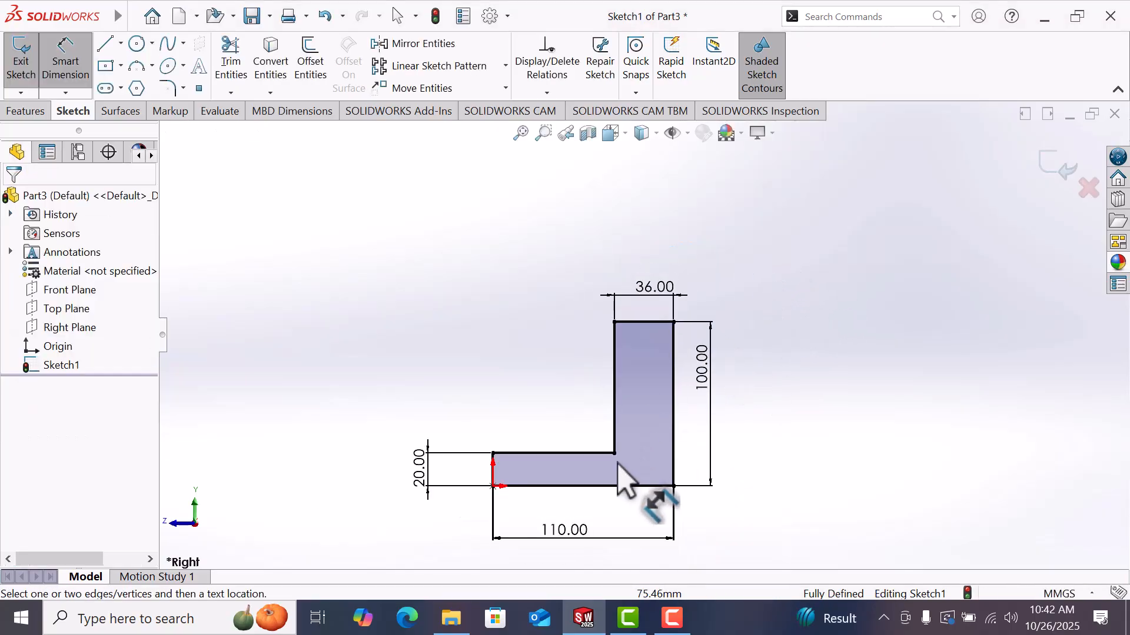
left_click(24, 111)
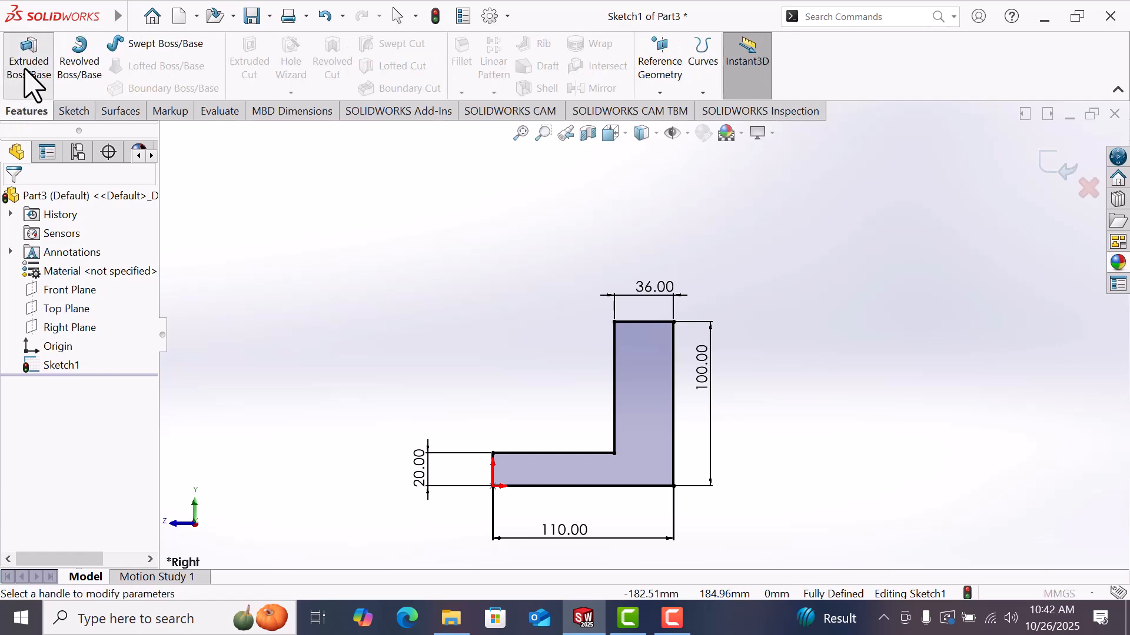
left_click(27, 83)
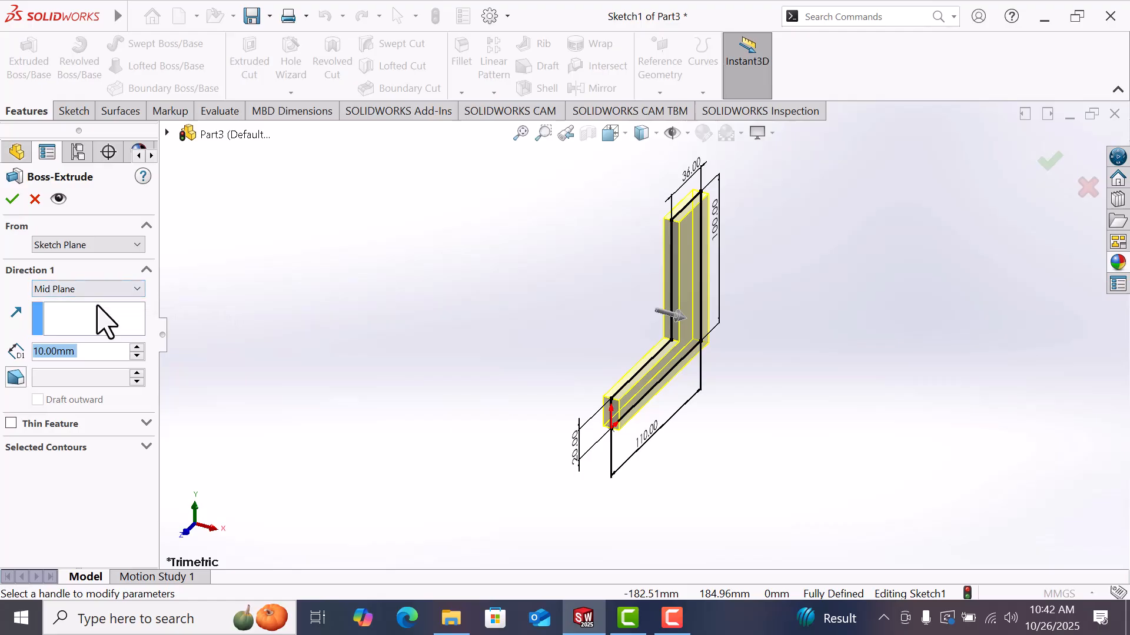
left_click(134, 350)
left_click(134, 349)
left_click(134, 350)
left_click(134, 350)
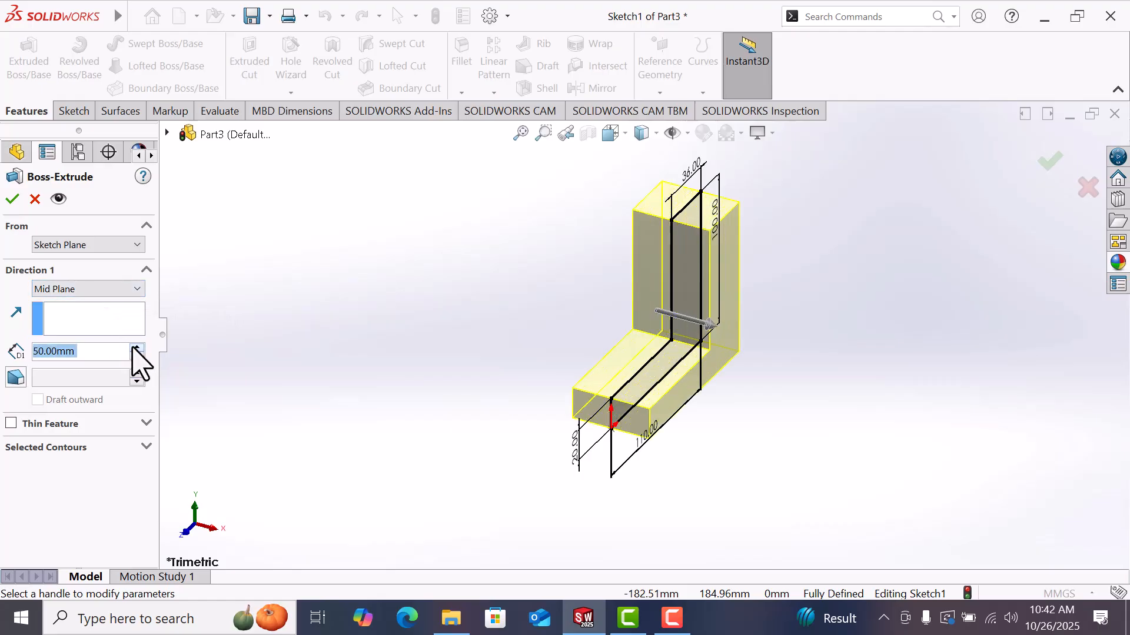
left_click(134, 349)
left_click(134, 350)
left_click(134, 350)
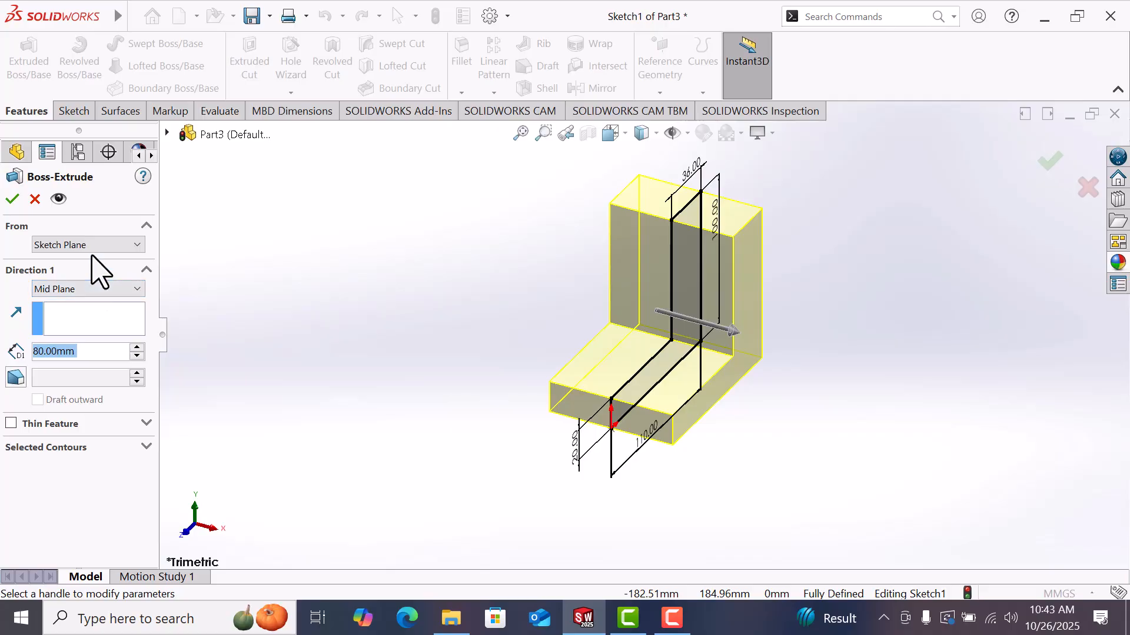
left_click(12, 199)
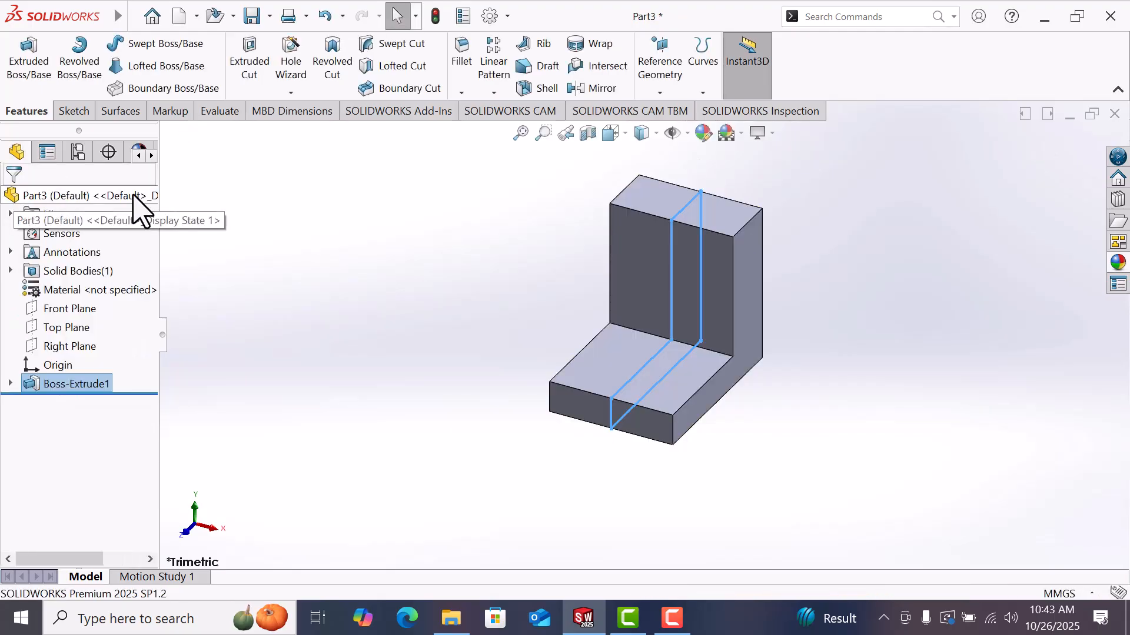
Step: Start a new sketch on the L-shaped side face of the extruded part
left_click(1008, 278)
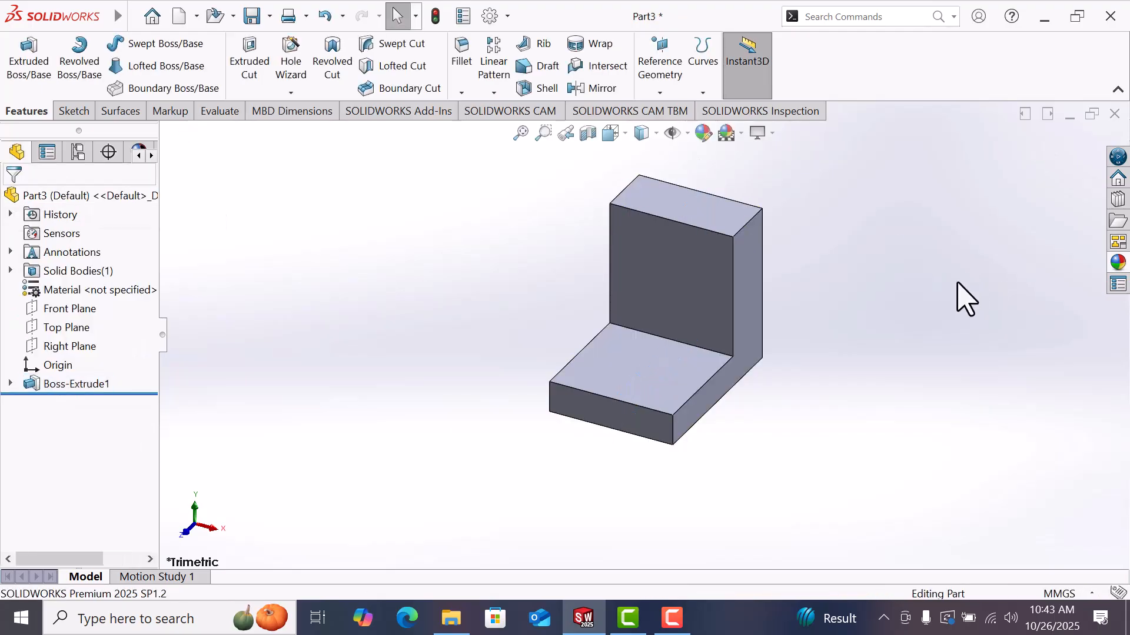
left_click(11, 383)
left_click(75, 403)
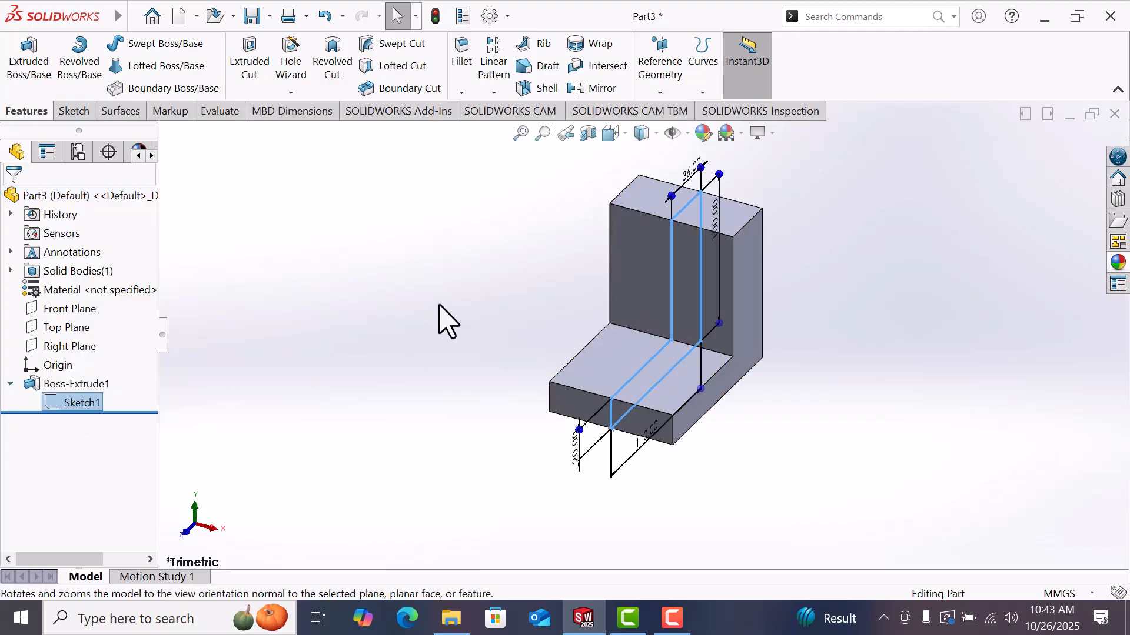
left_click(442, 321)
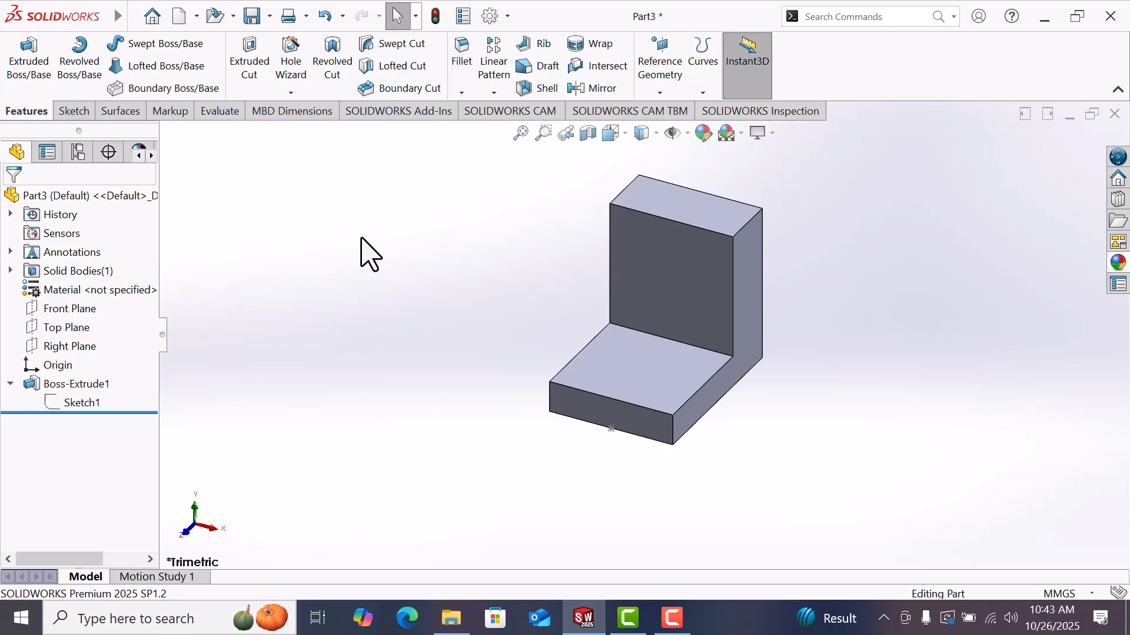
left_click(747, 335)
left_click(802, 285)
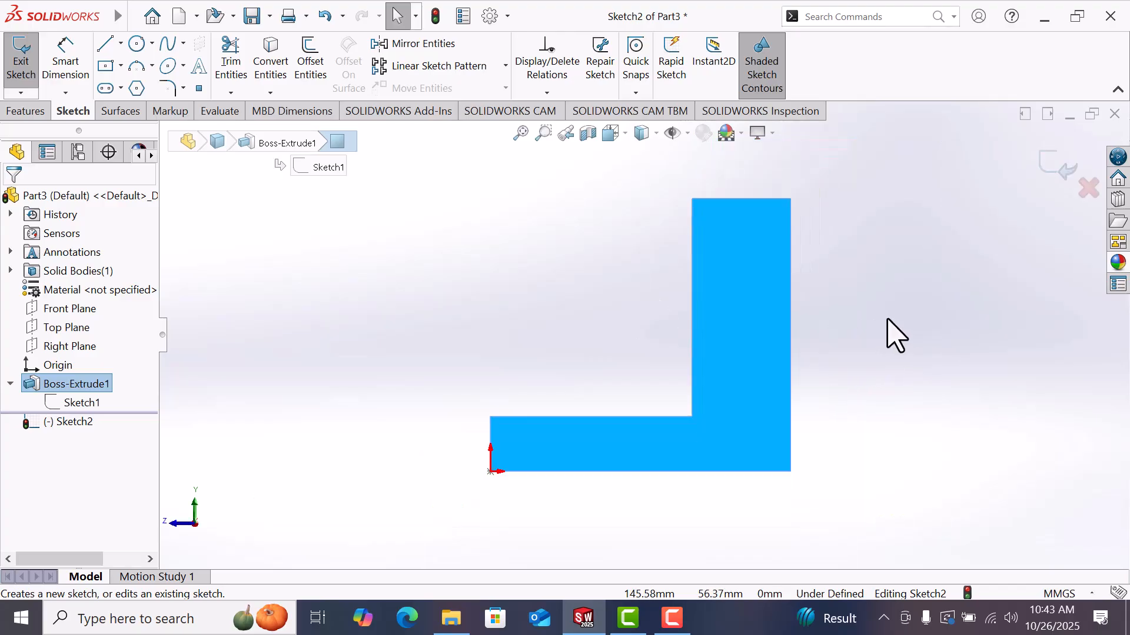
Step: Sketch a closed triangle in the inner corner of the L with the Line tool for a gusset
key("l")
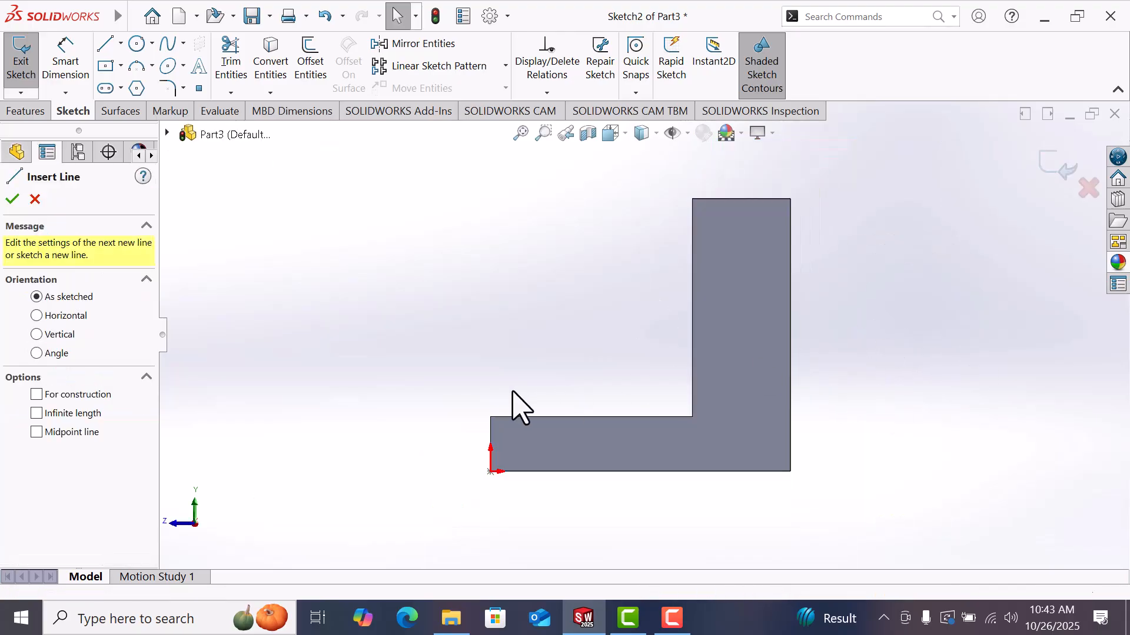
left_click(491, 417)
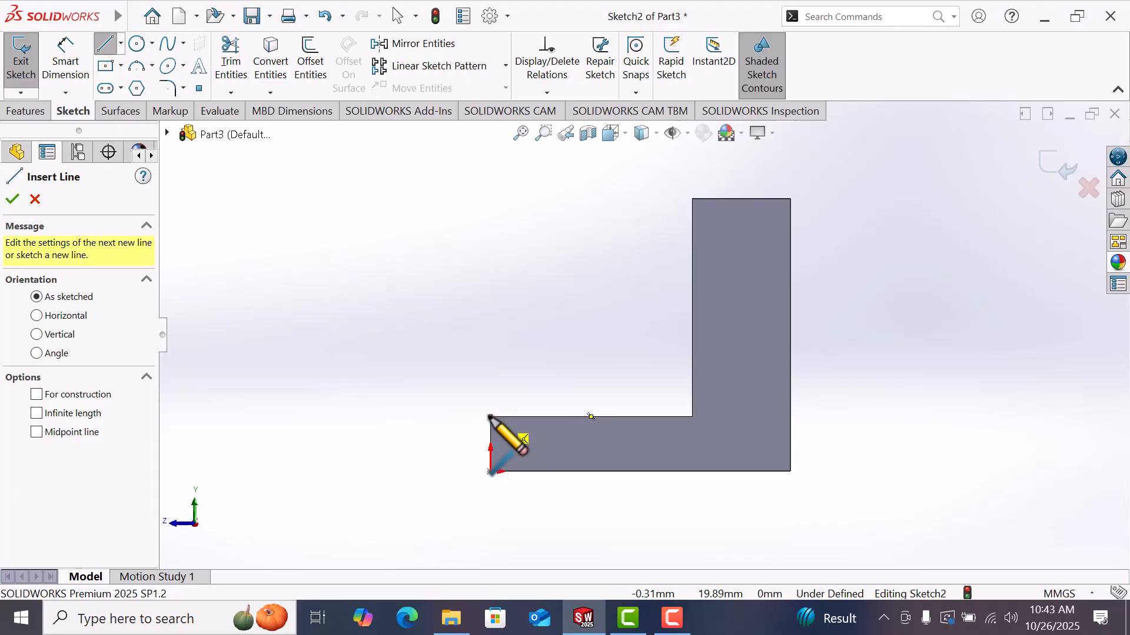
left_click(692, 367)
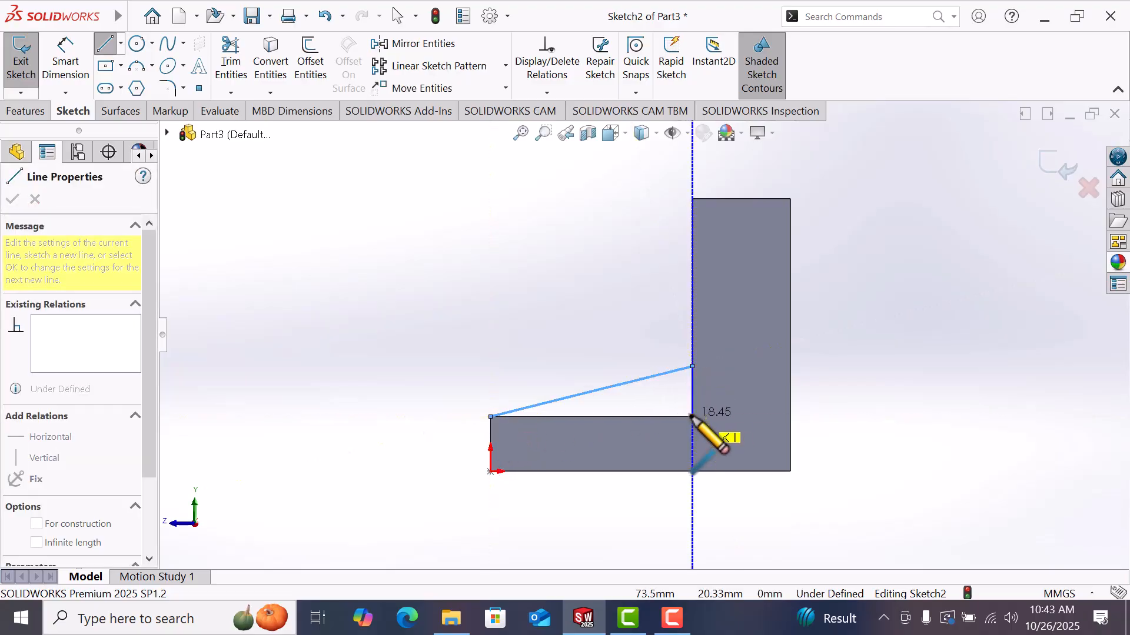
left_click(692, 417)
left_click(491, 417)
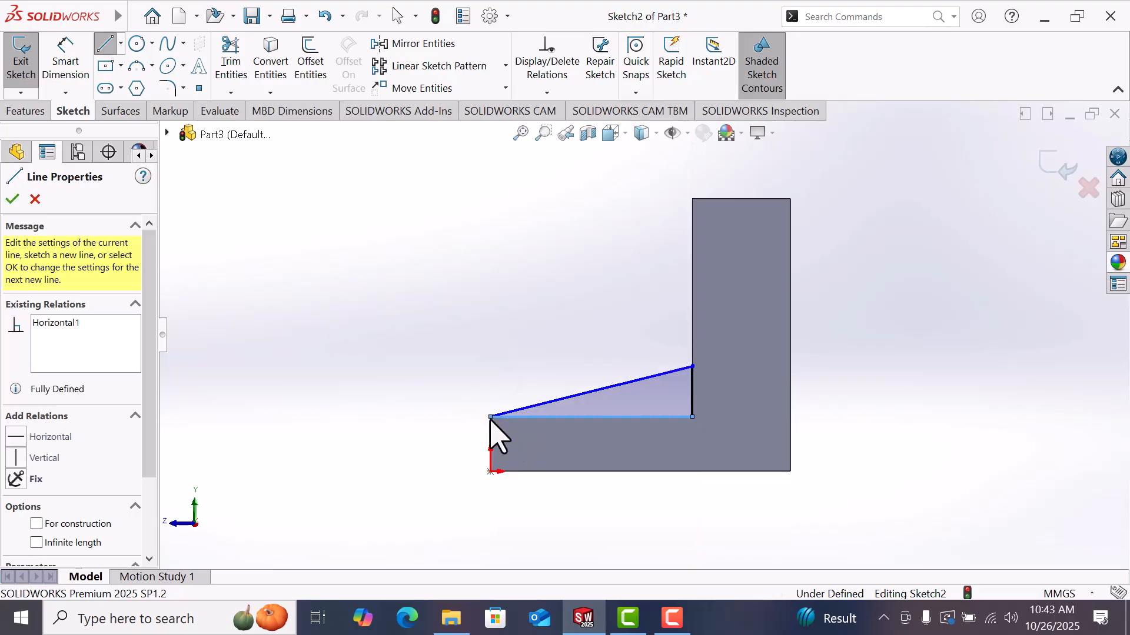
Step: Finish the triangle and dimension the gusset's vertical edge to 16 mm
right_click(491, 419)
left_click(537, 433)
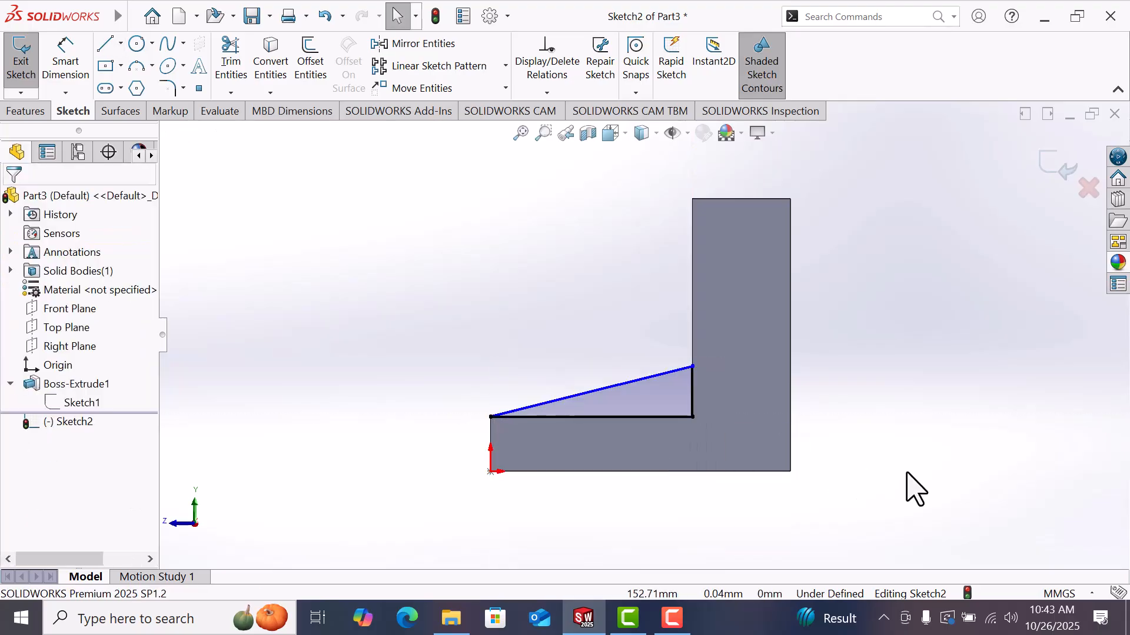
right_click_drag(922, 406, 924, 345)
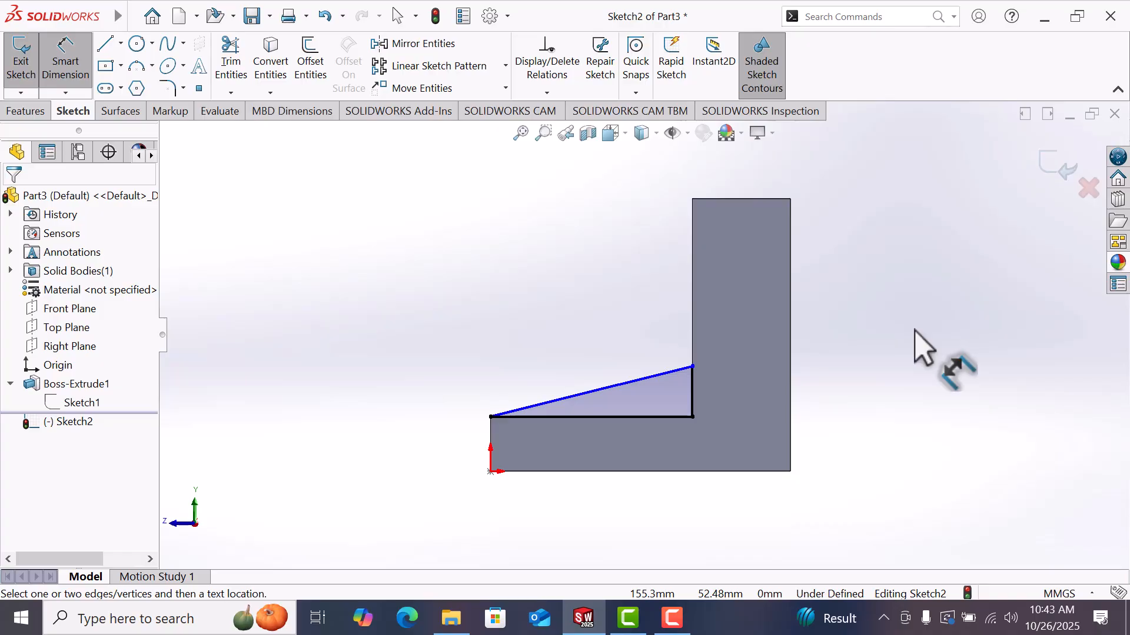
left_click(693, 386)
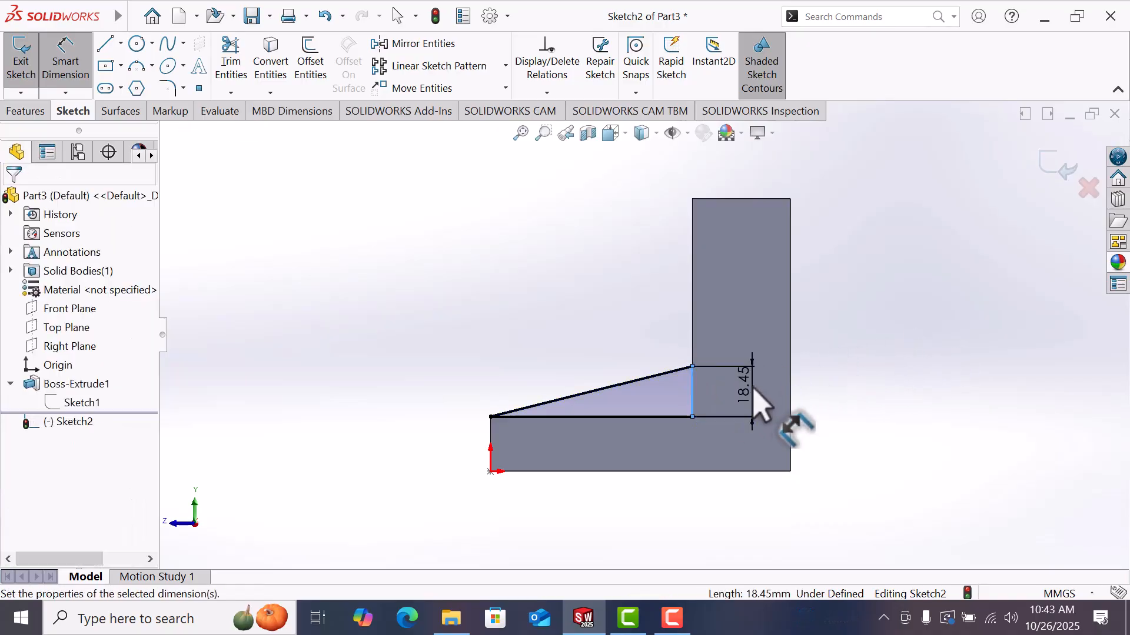
left_click(759, 406)
type("16")
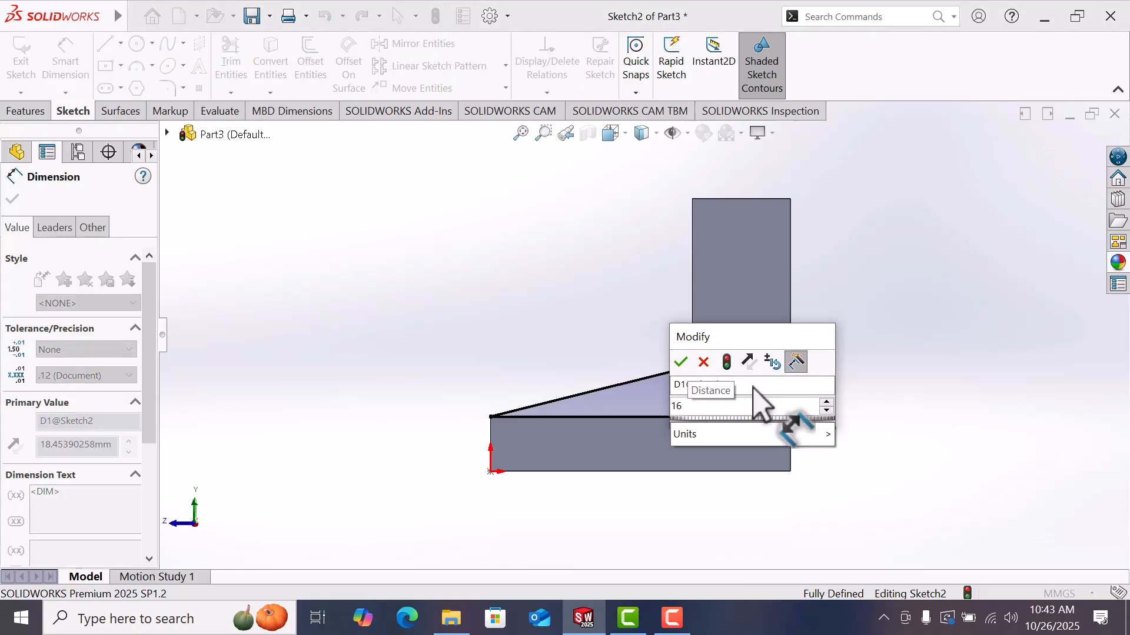
key("Return")
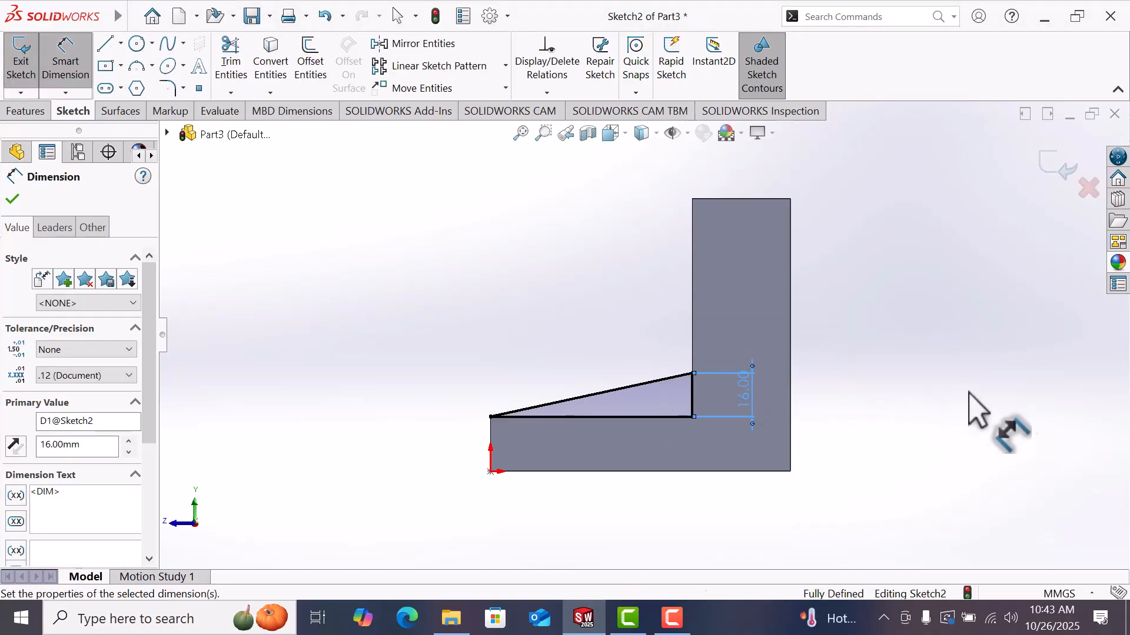
key("Escape")
Step: Extrude the gusset triangle as a blind 12 mm boss with its direction reversed into the bracket
mouse_move(945, 373)
middle_mouse_down()
mouse_move(806, 370)
mouse_move(903, 444)
mouse_move(871, 438)
middle_mouse_up()
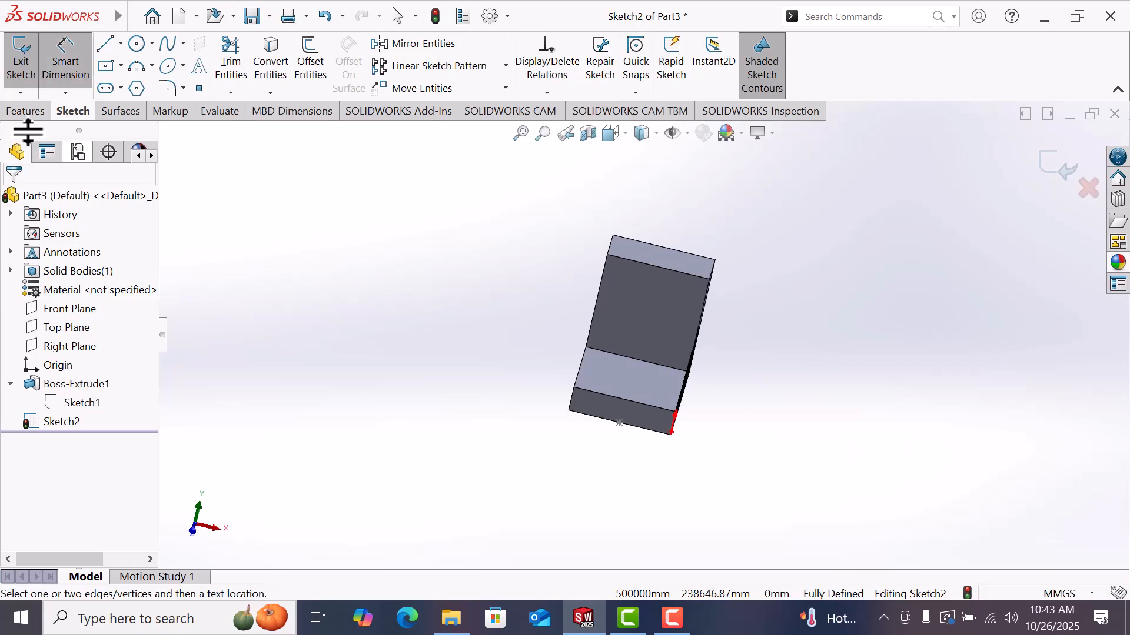
left_click(19, 111)
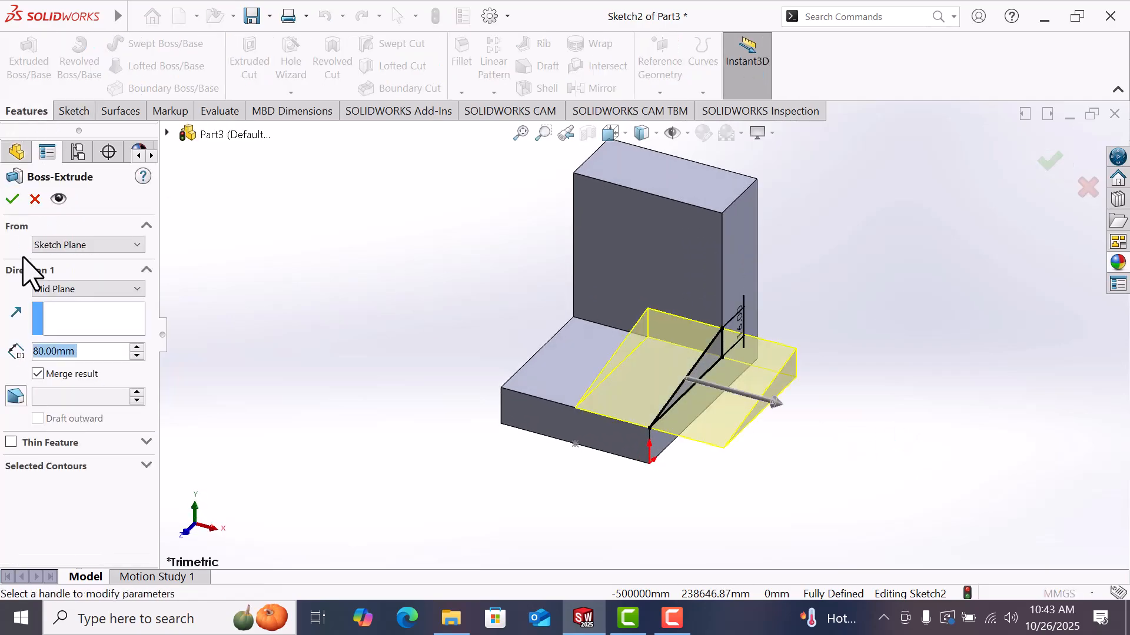
type("1")
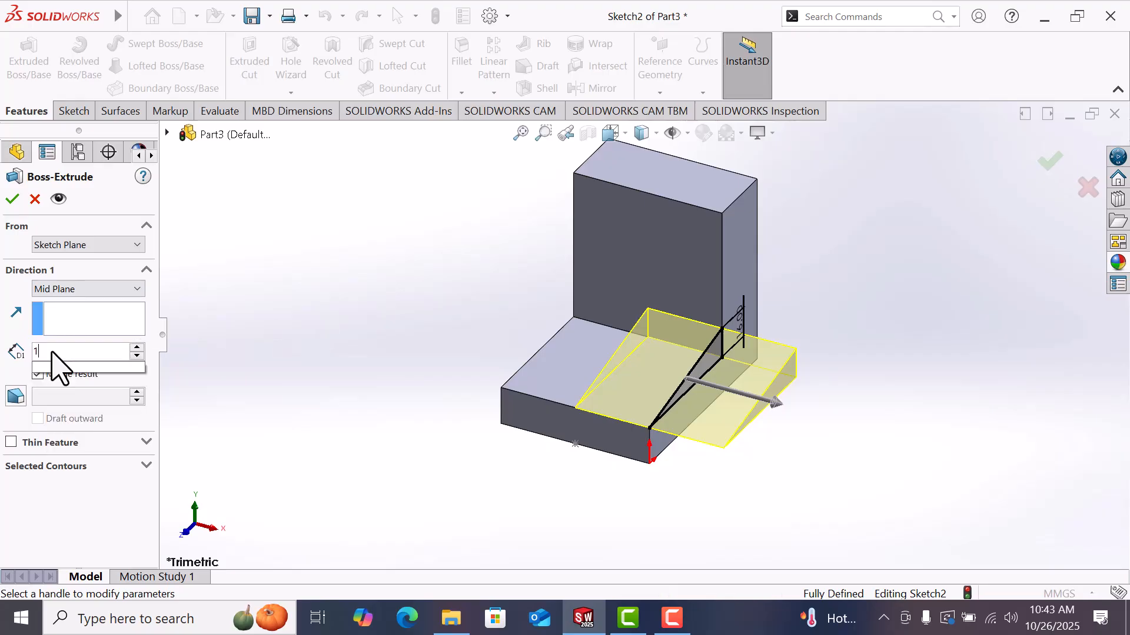
type("2")
key("Return")
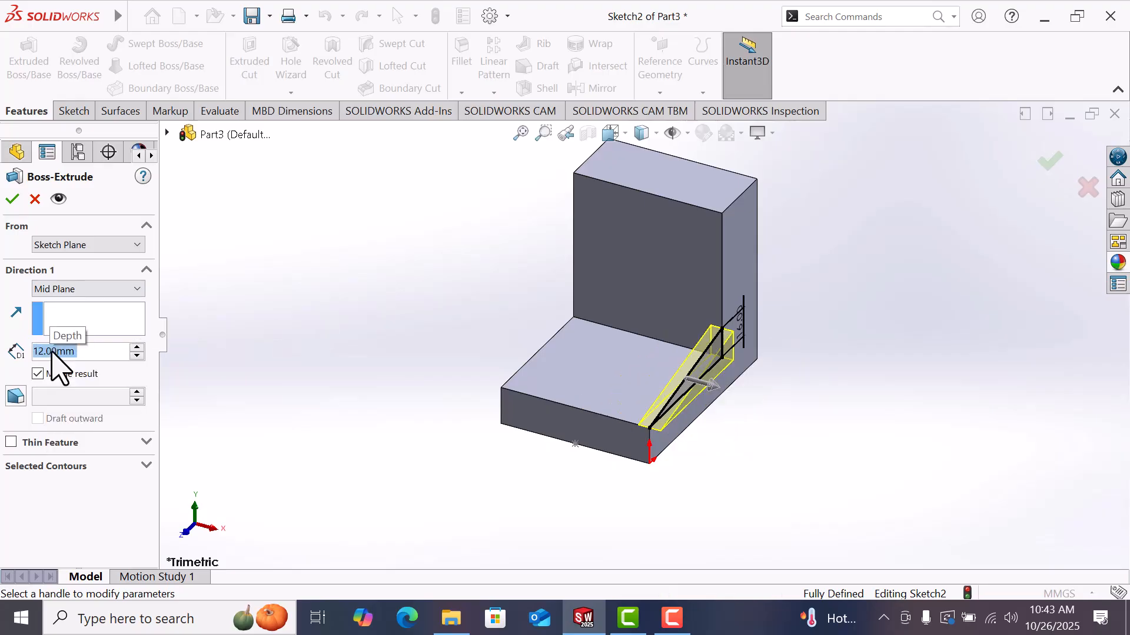
left_click(94, 290)
left_click(74, 305)
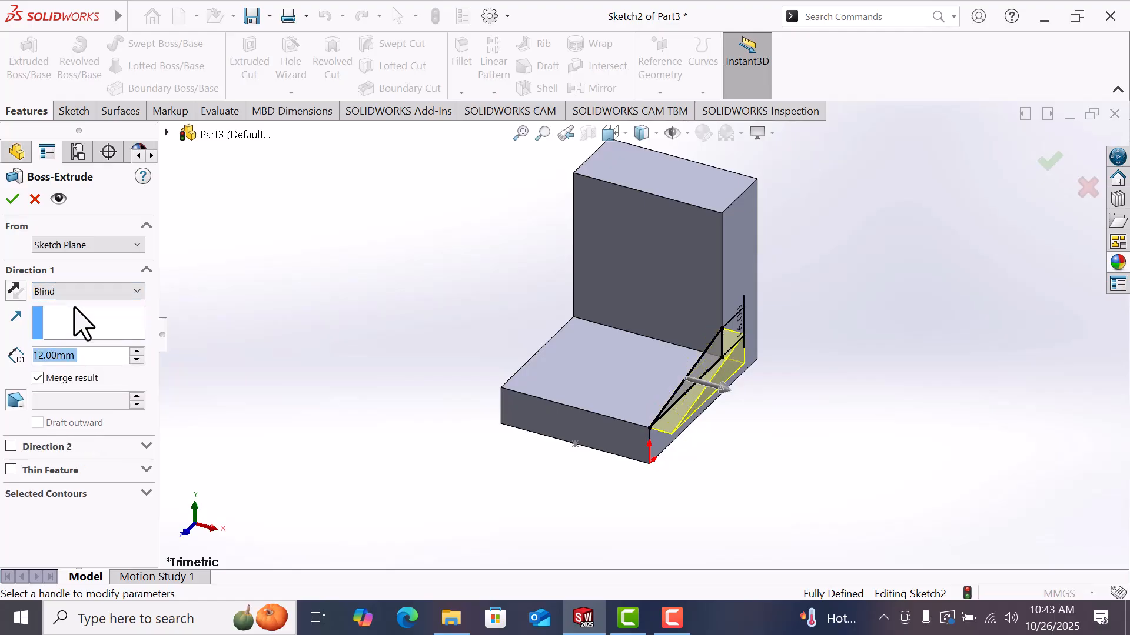
left_click(15, 290)
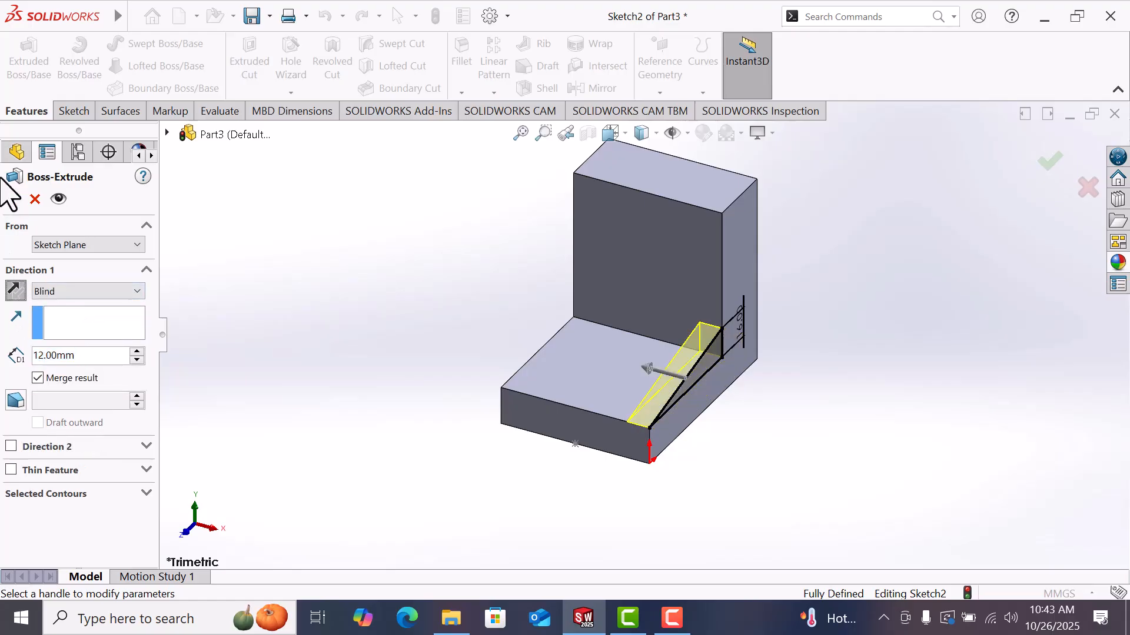
left_click(12, 200)
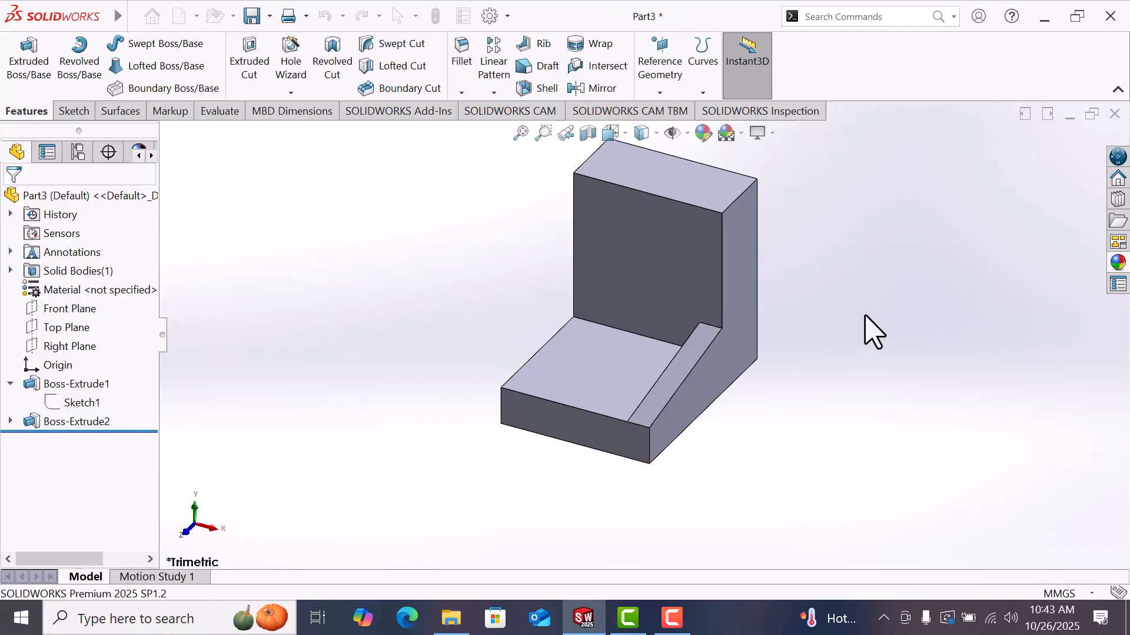
Step: Mirror the gusset boss feature about the Right Plane to the other side of the bracket
scroll(862, 357, "up", 1)
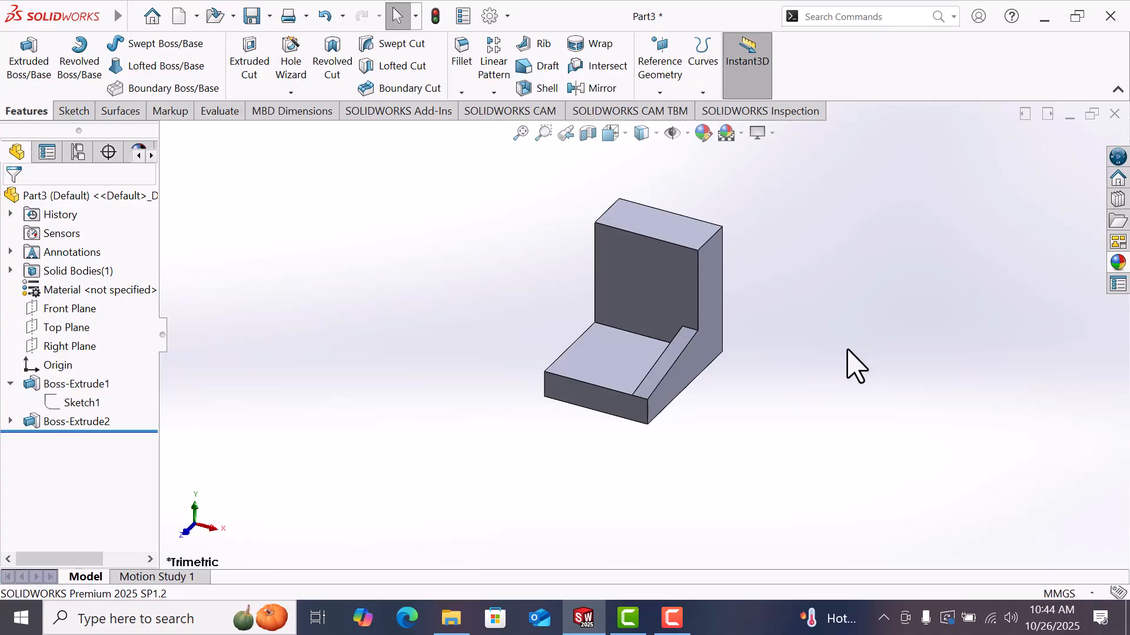
left_click(68, 347)
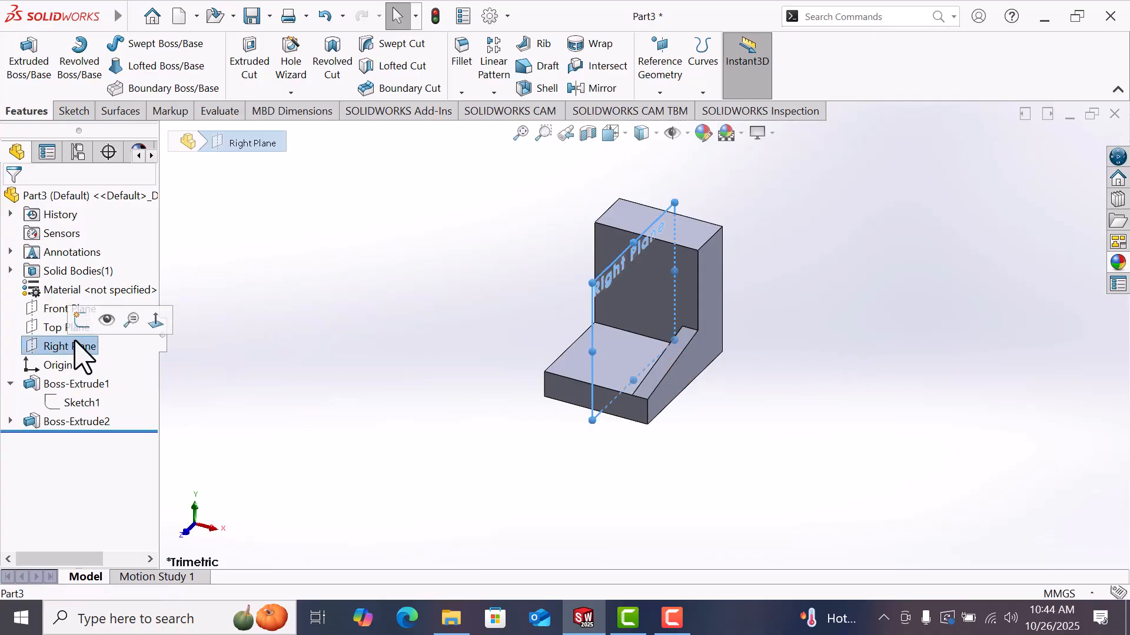
left_click(599, 88)
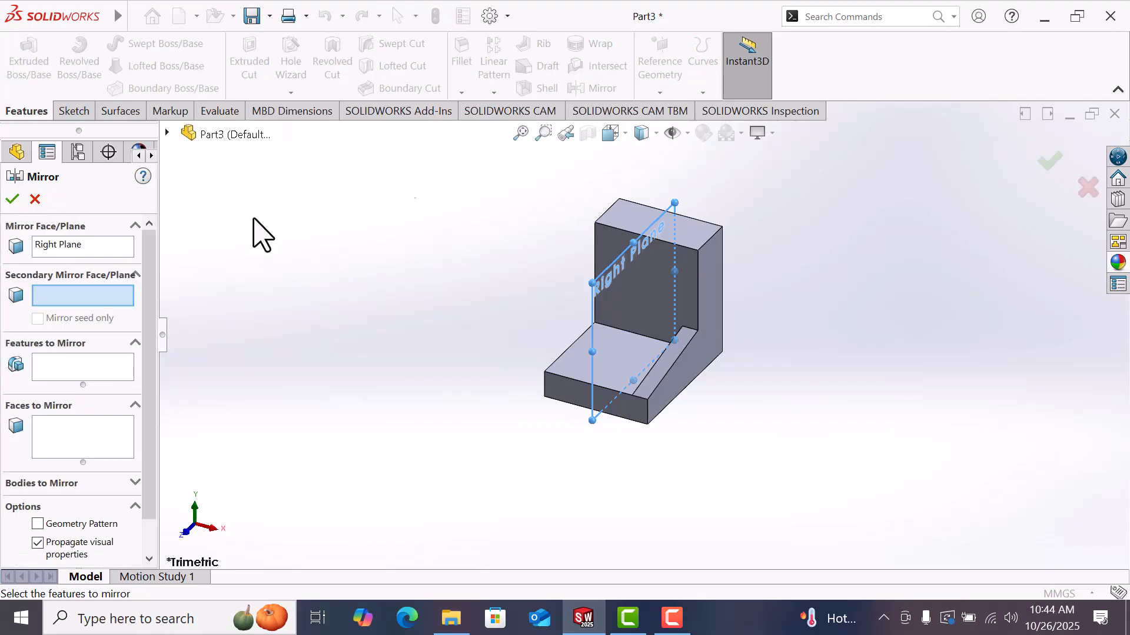
left_click(58, 433)
left_click(167, 134)
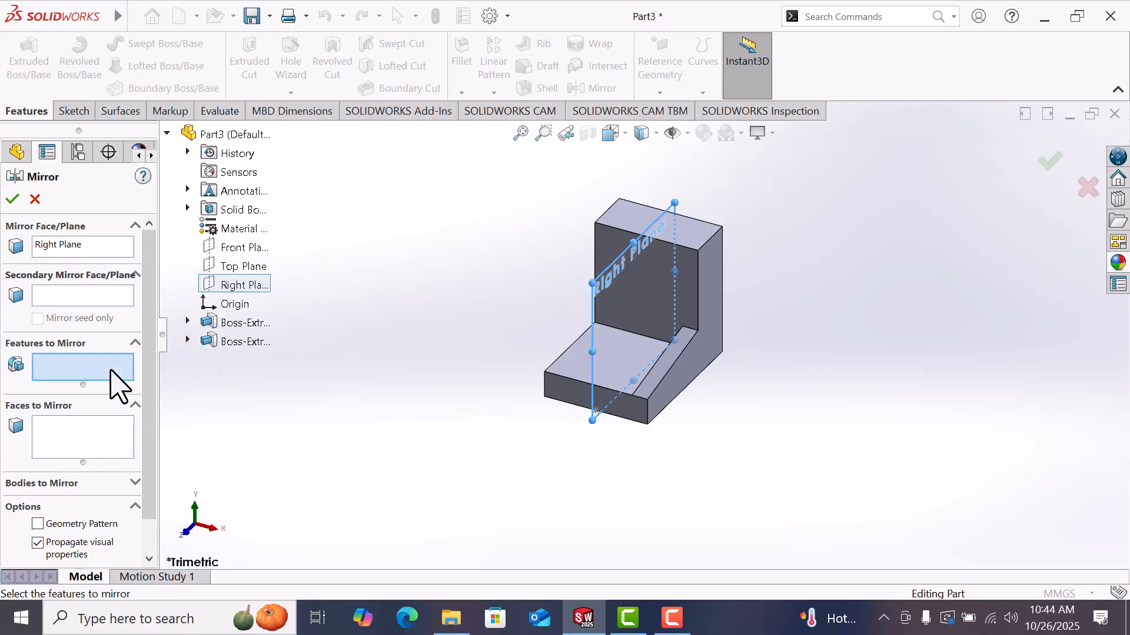
left_click(244, 342)
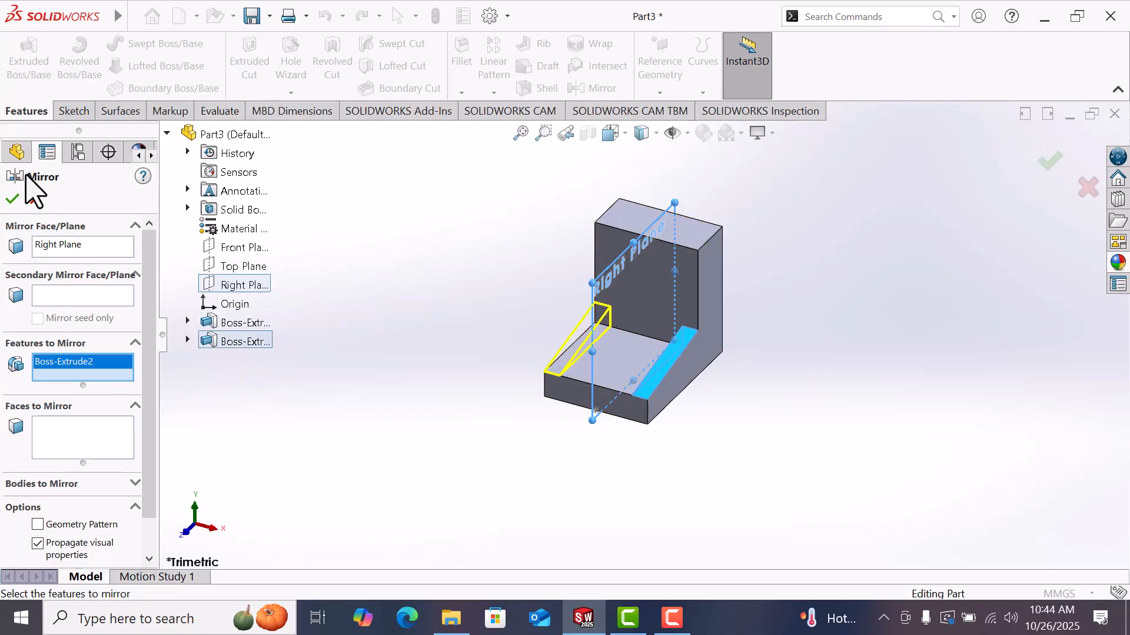
left_click(12, 200)
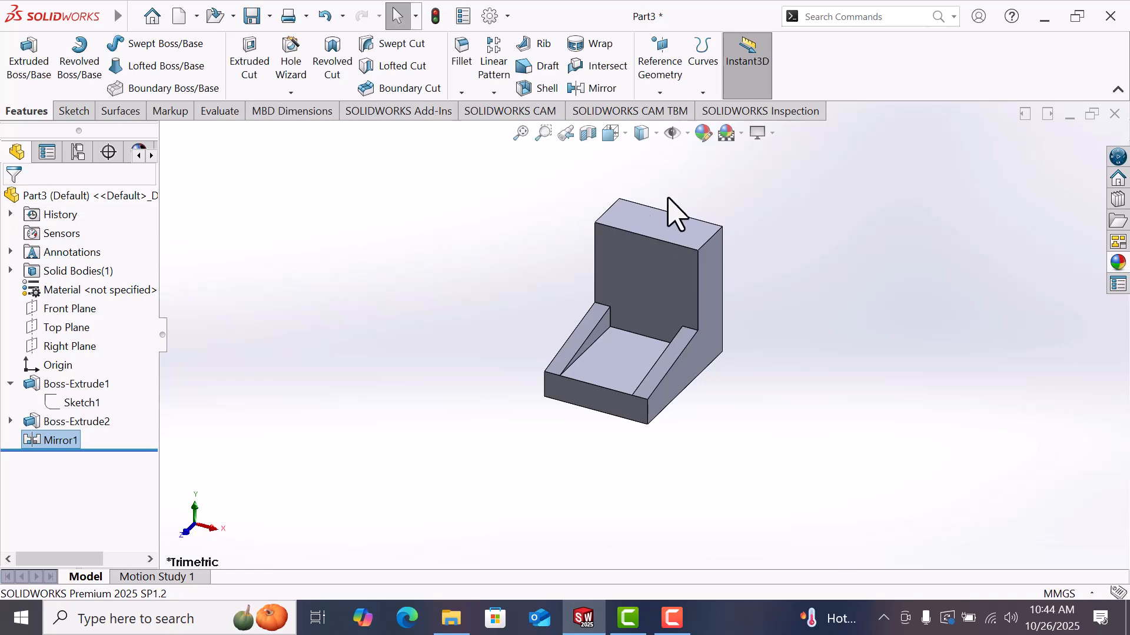
Step: Start a new sketch on the top face of the bracket's base
left_click(805, 227)
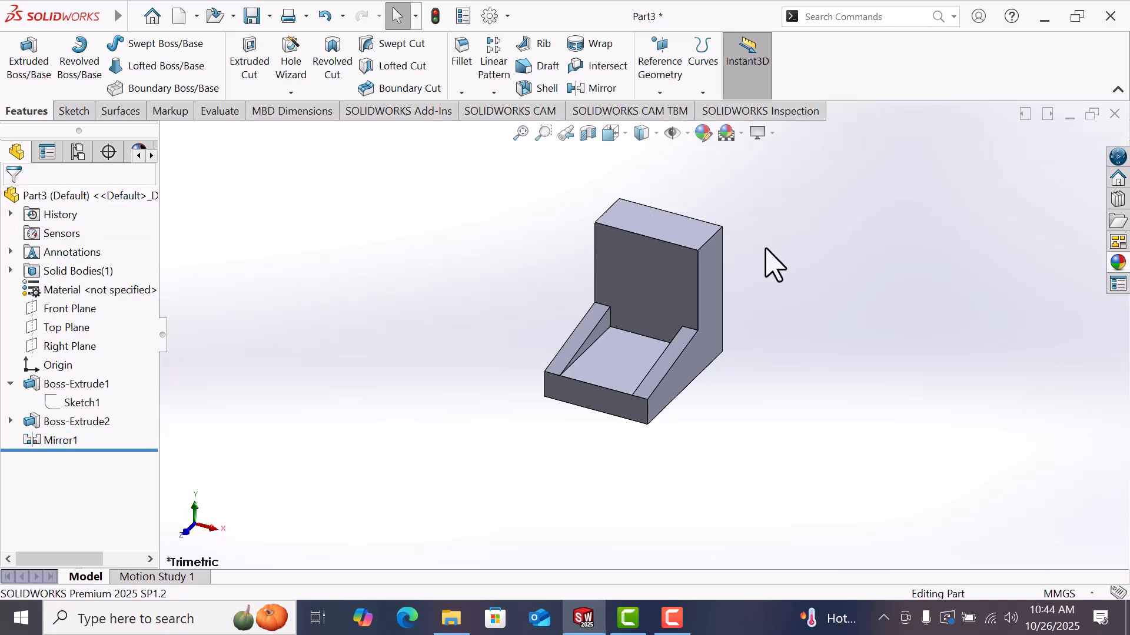
left_click(613, 384)
left_click(674, 344)
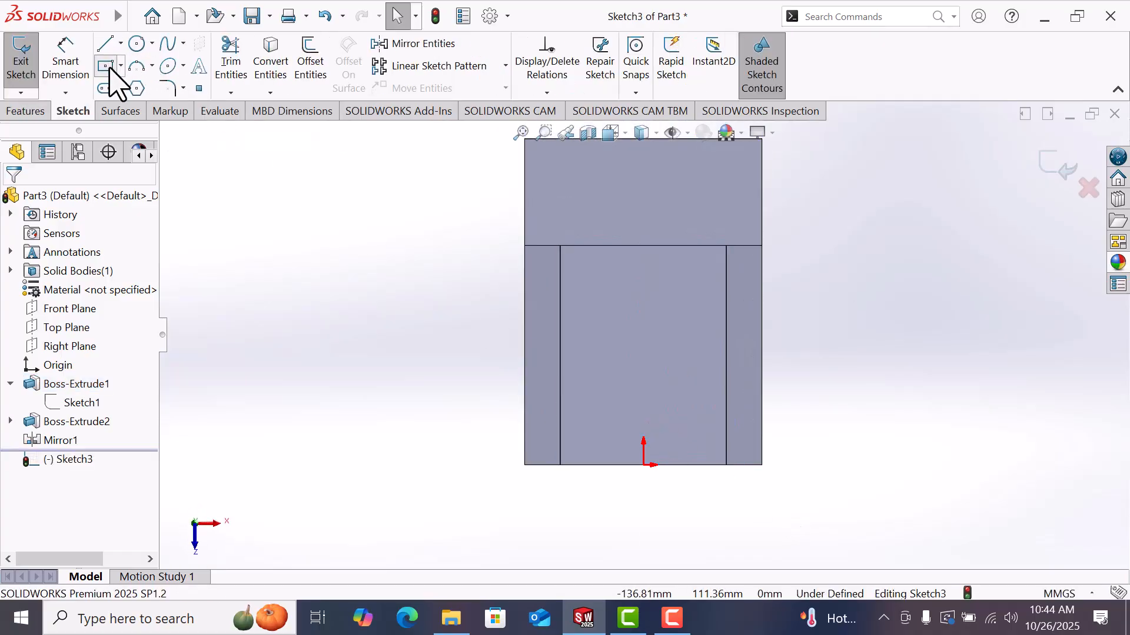
Step: Draw a center rectangle at the origin, about 14 mm wide and 39 mm tall
left_click(107, 66)
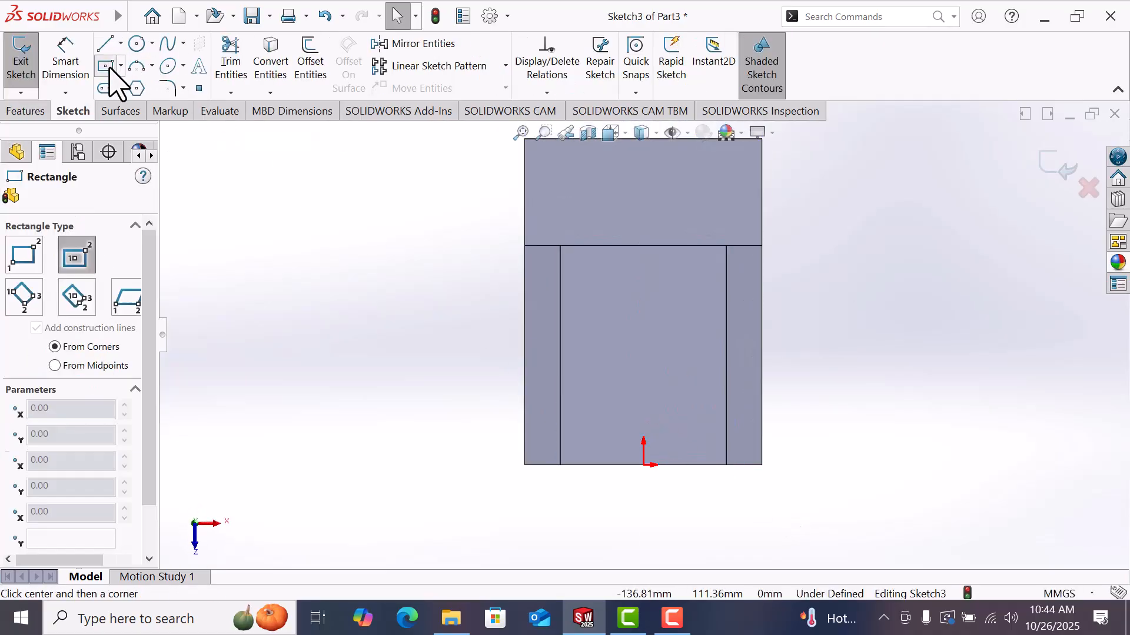
left_click(643, 464)
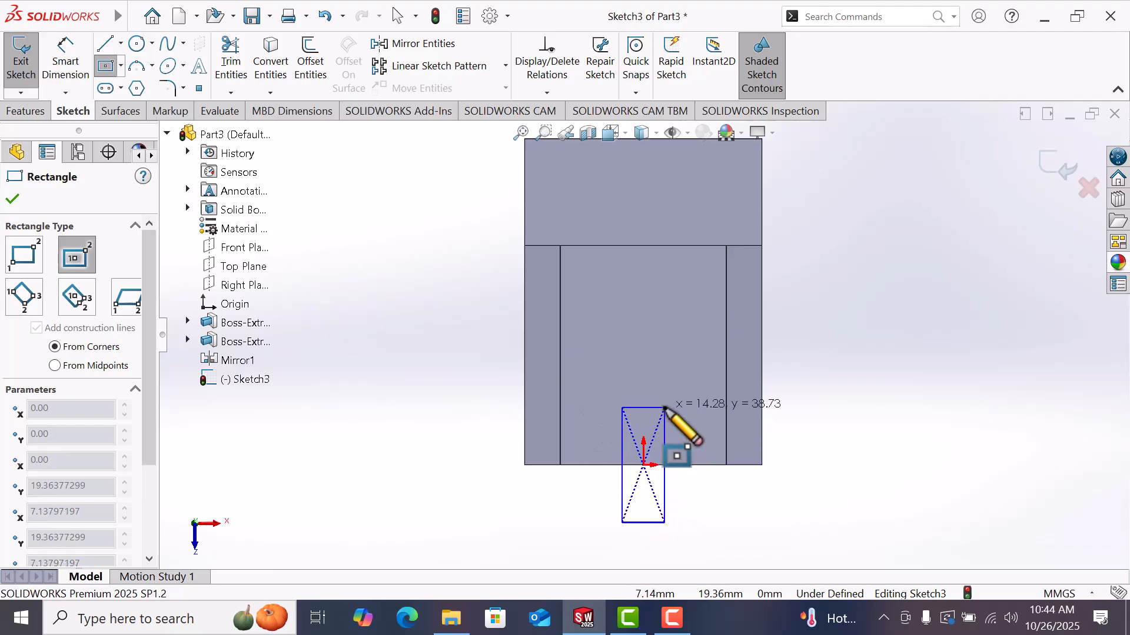
left_click(665, 407)
right_click(668, 409)
left_click(706, 421)
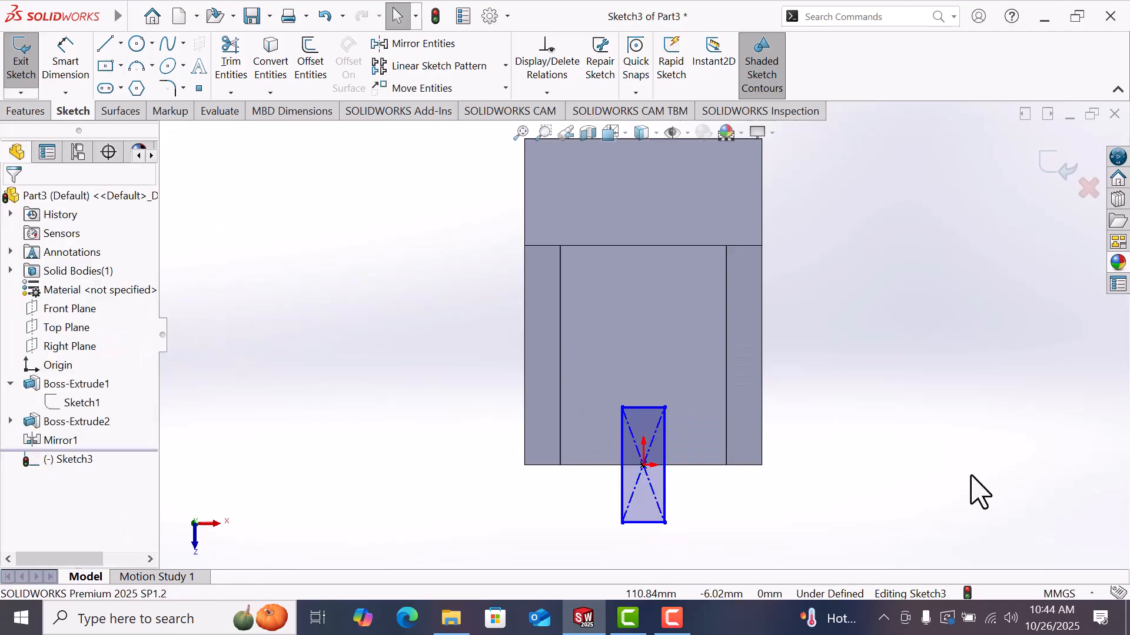
Step: Dimension the rectangle's vertical side to 48 mm
right_click_drag(978, 496, 983, 361)
scroll(744, 518, "down", 2)
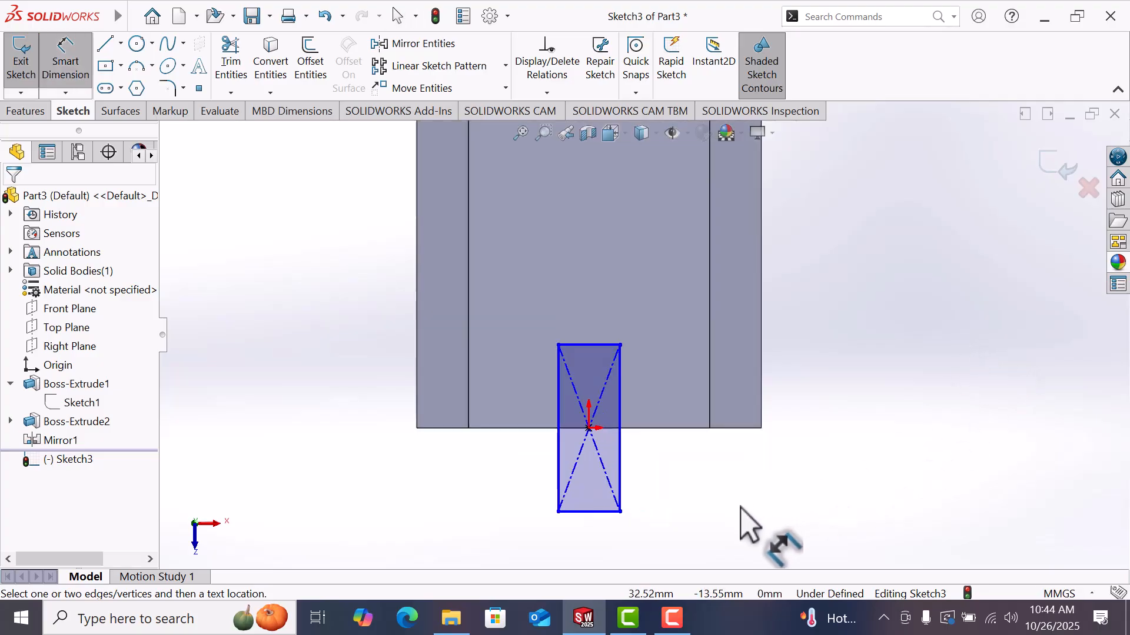
left_click(621, 404)
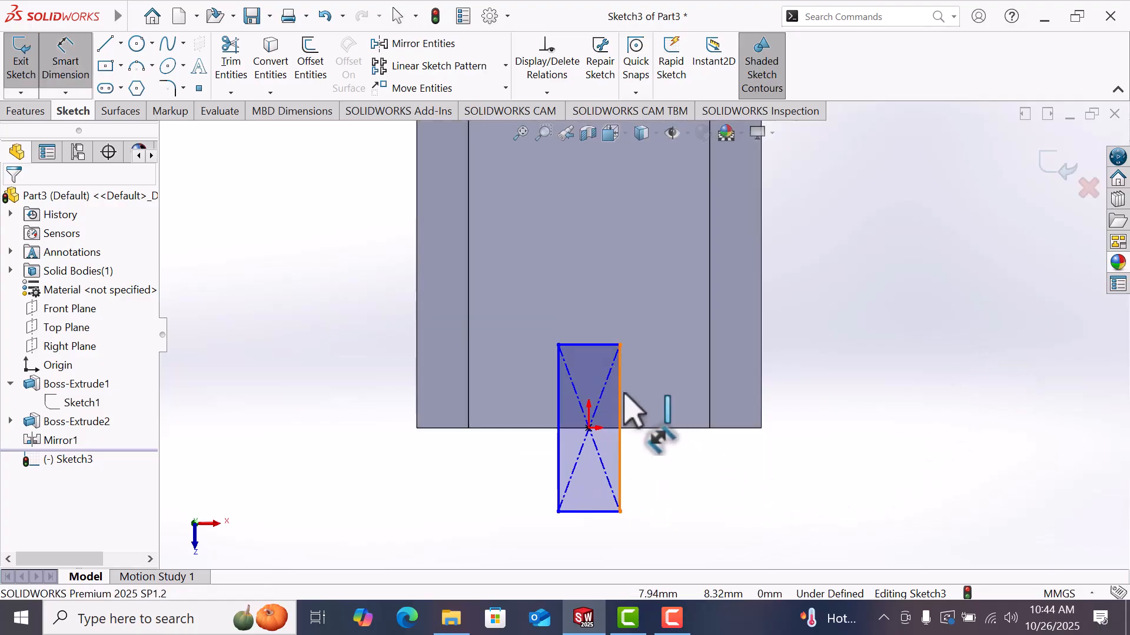
left_click(659, 396)
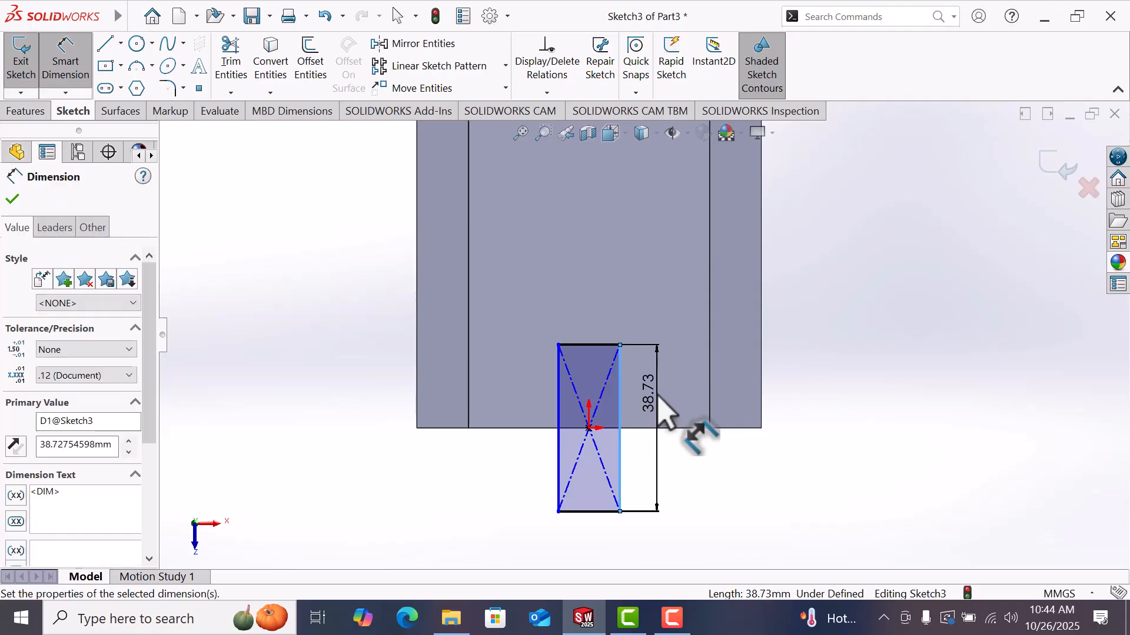
type("48")
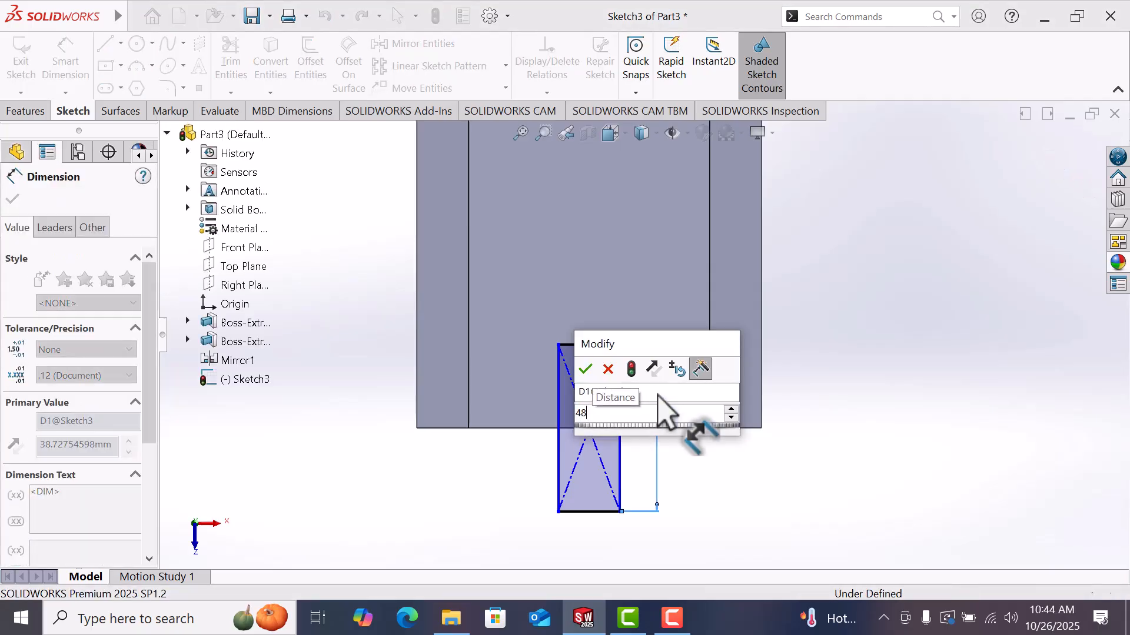
key("Return")
key("Escape")
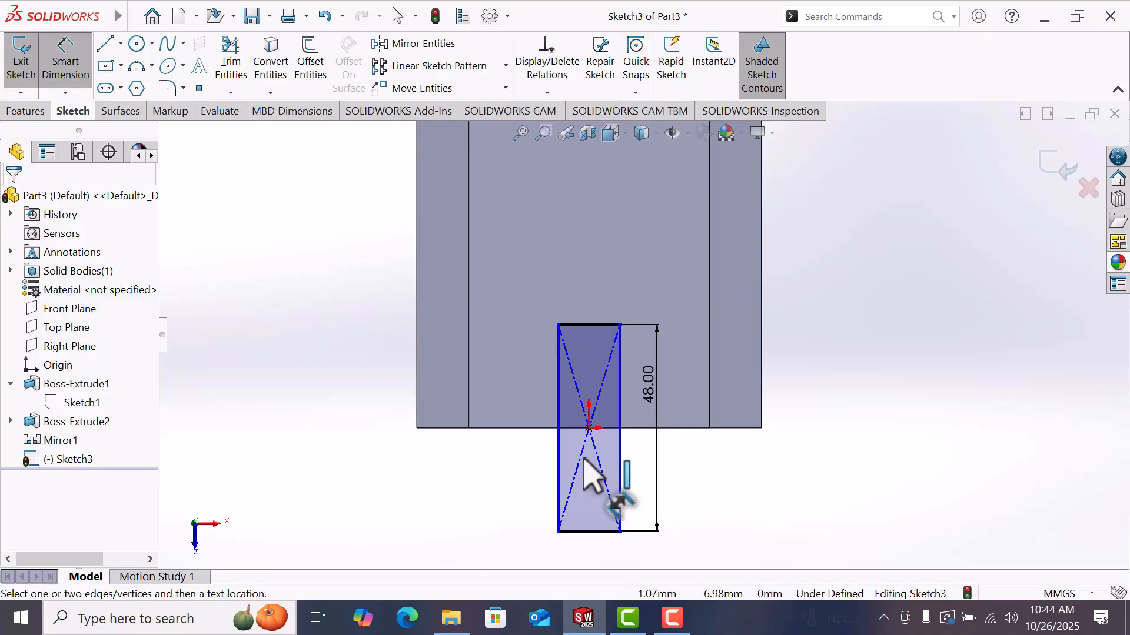
Step: Dimension the distance from the base's left edge to the rectangle's left side as 34 mm
left_click(559, 446)
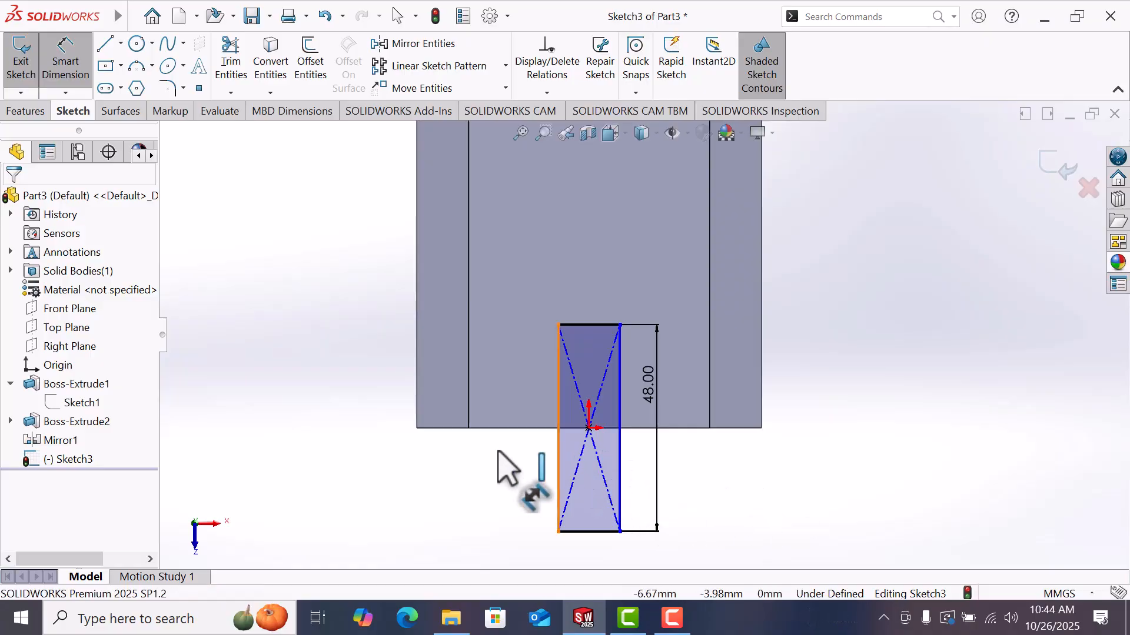
left_click(417, 438)
left_click(469, 489)
type("34")
key("Return")
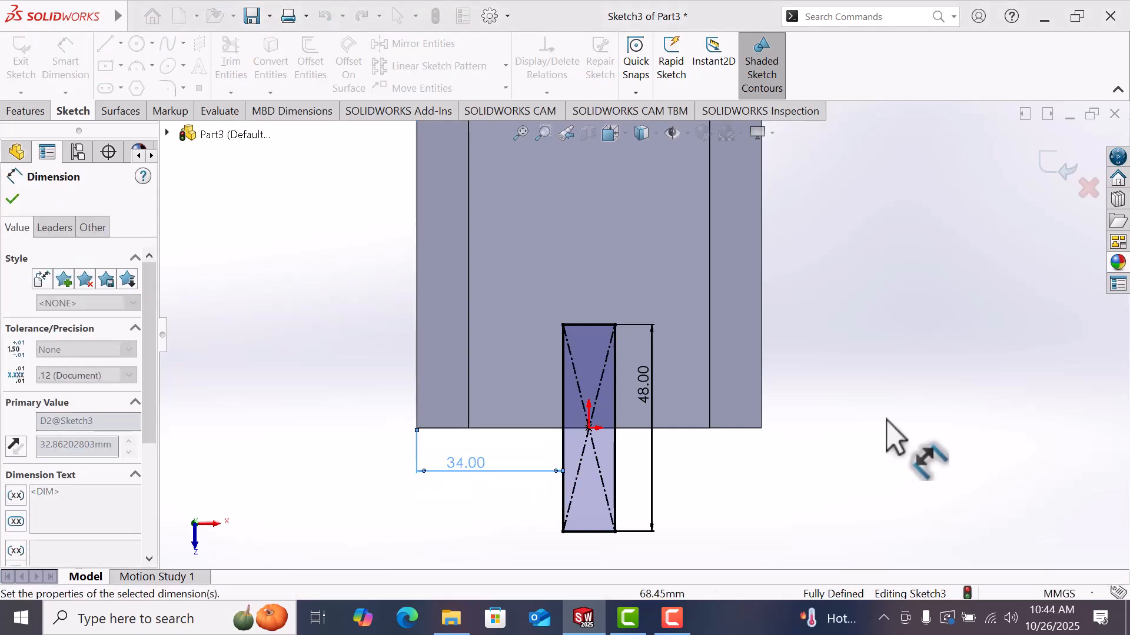
Step: Cut-extrude the rectangle Through All
left_click(26, 111)
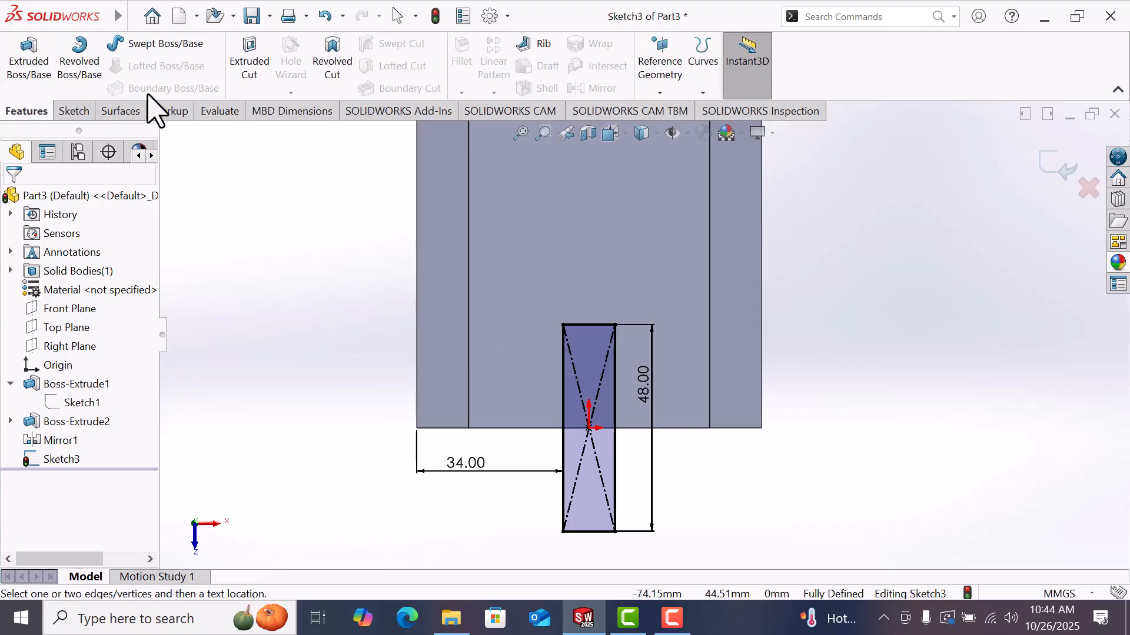
left_click(250, 65)
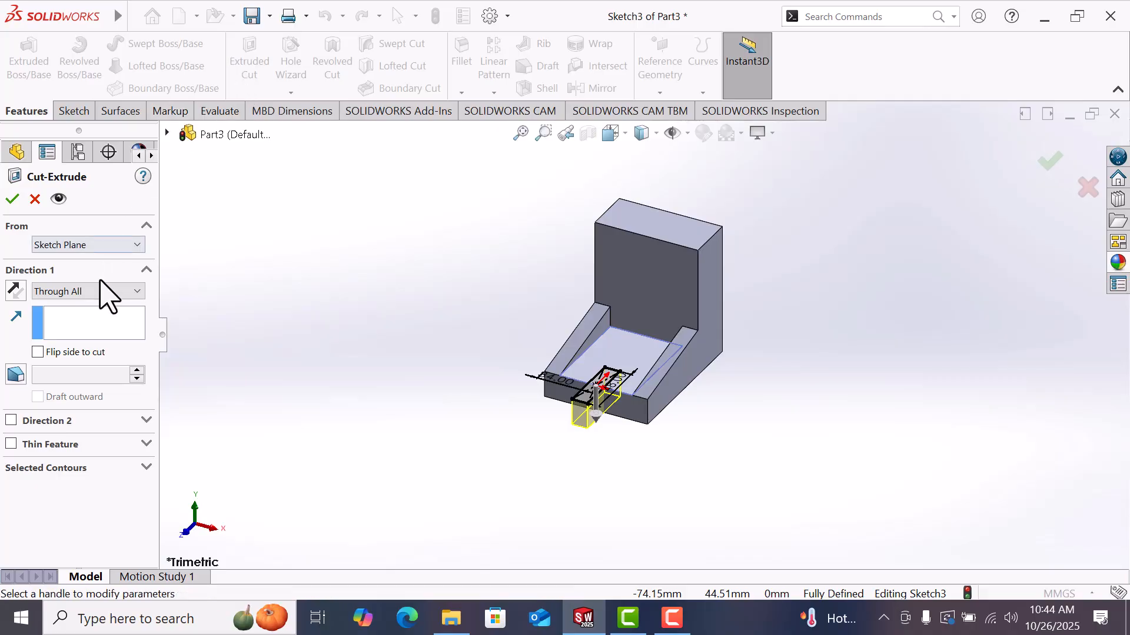
left_click(88, 292)
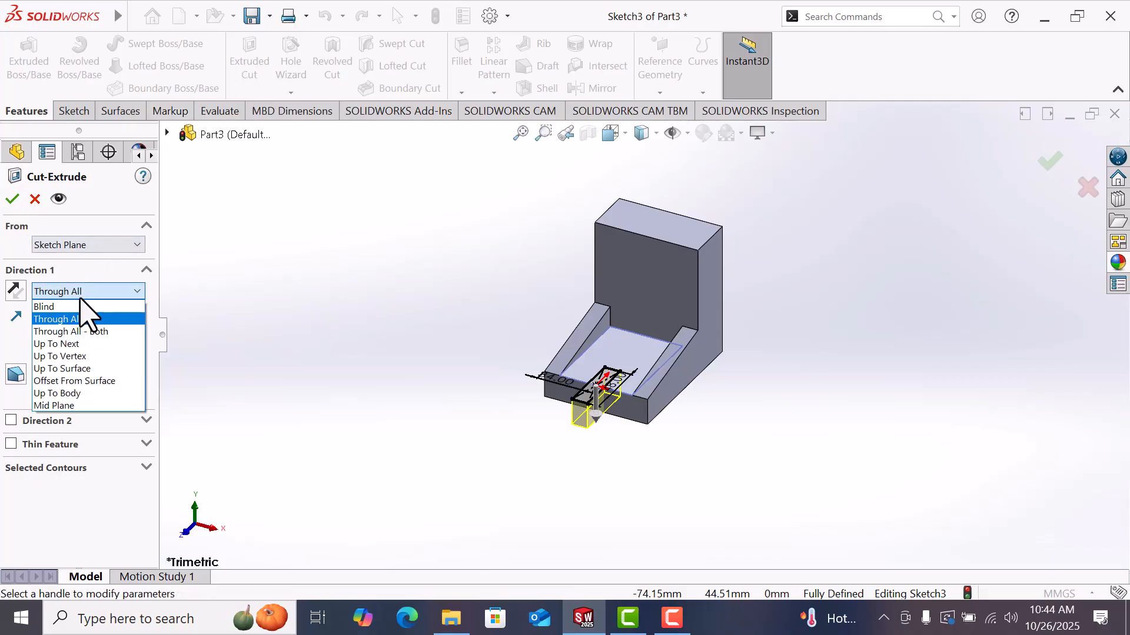
left_click(82, 319)
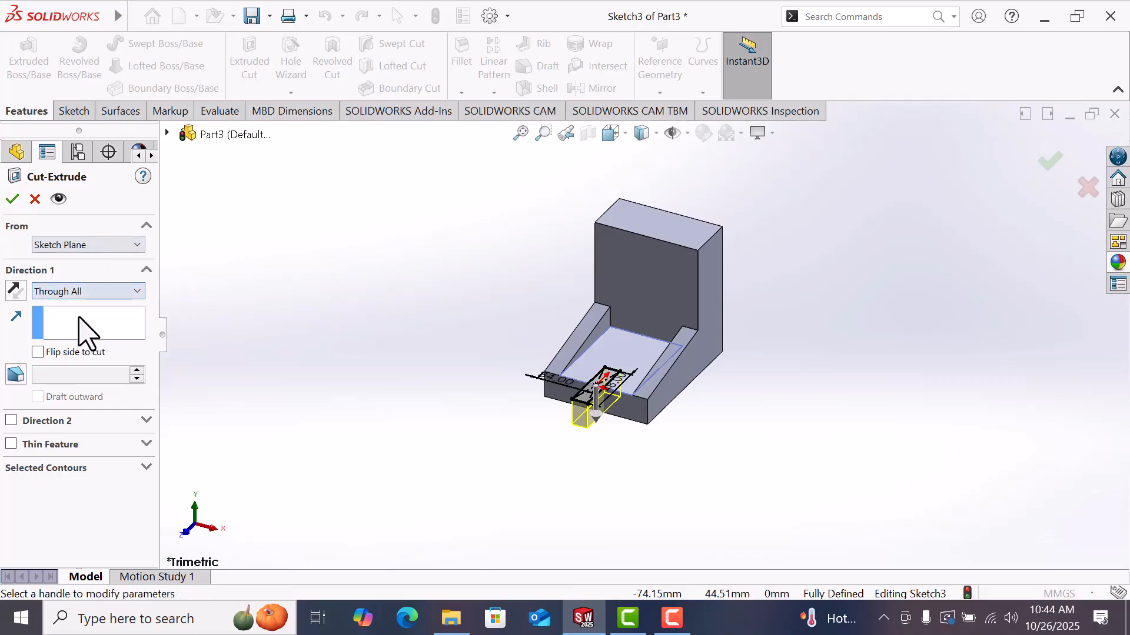
left_click(13, 199)
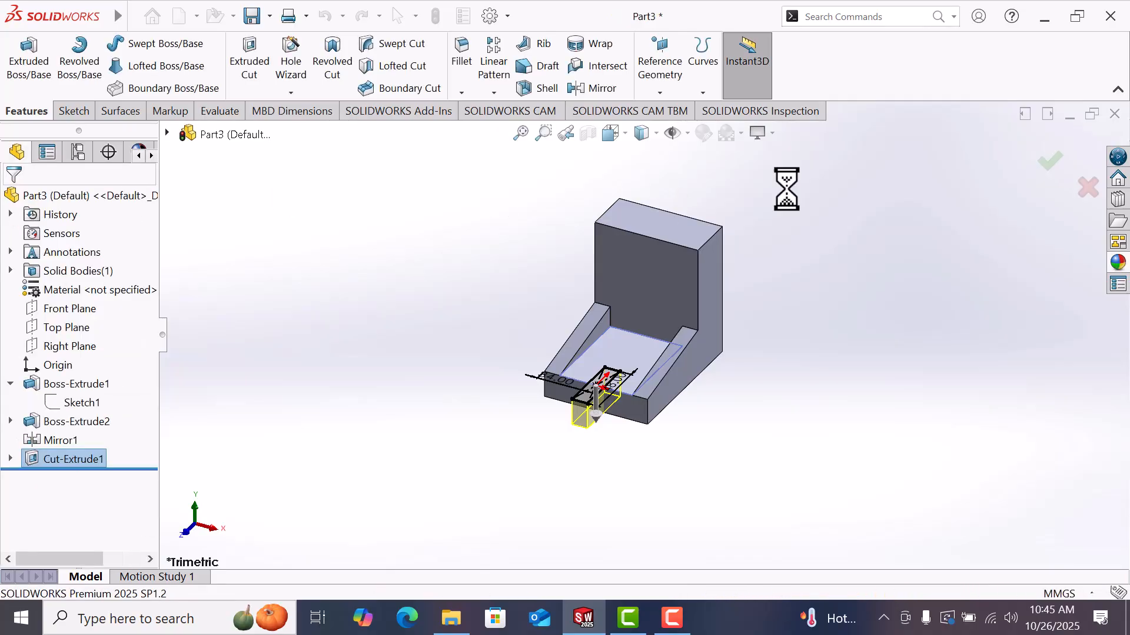
scroll(730, 196, "down", 2)
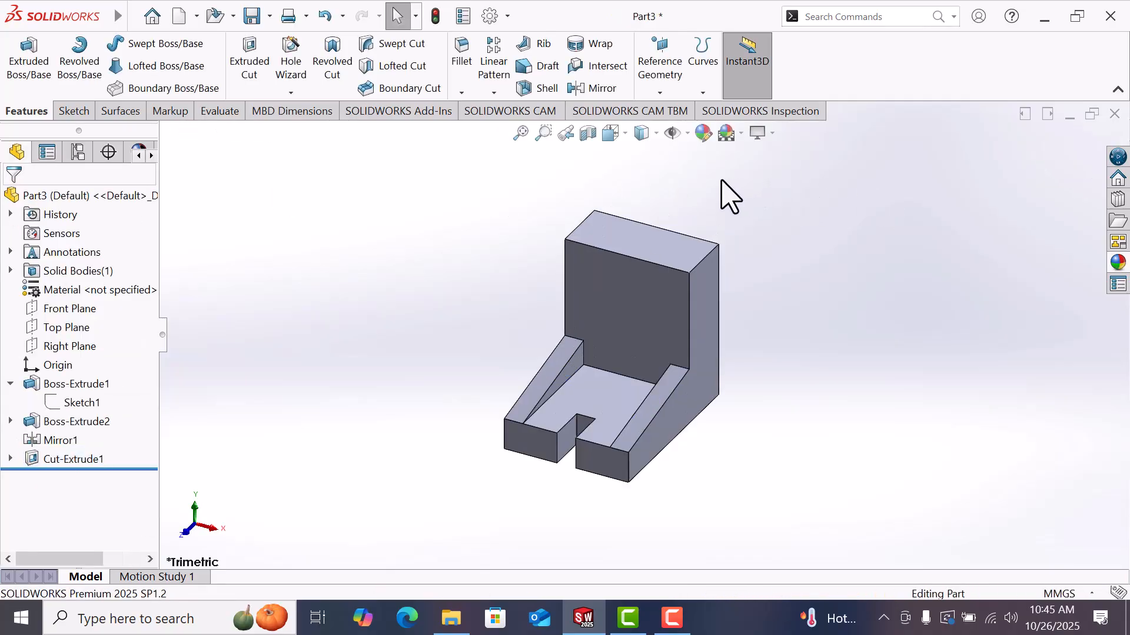
left_click(709, 259)
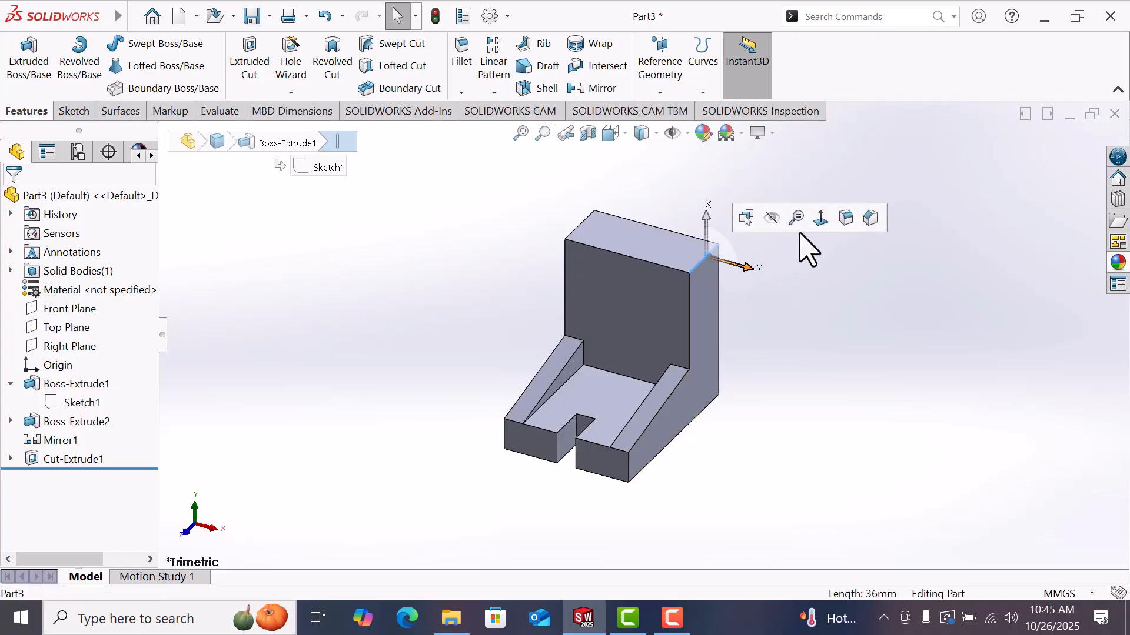
left_click(848, 217)
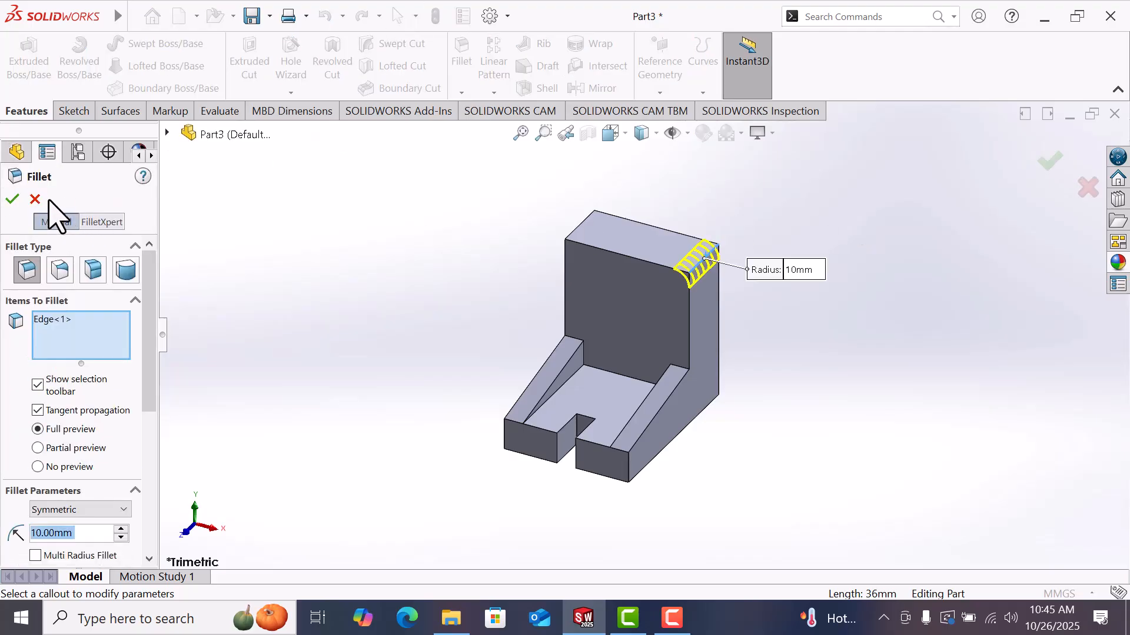
left_click(35, 199)
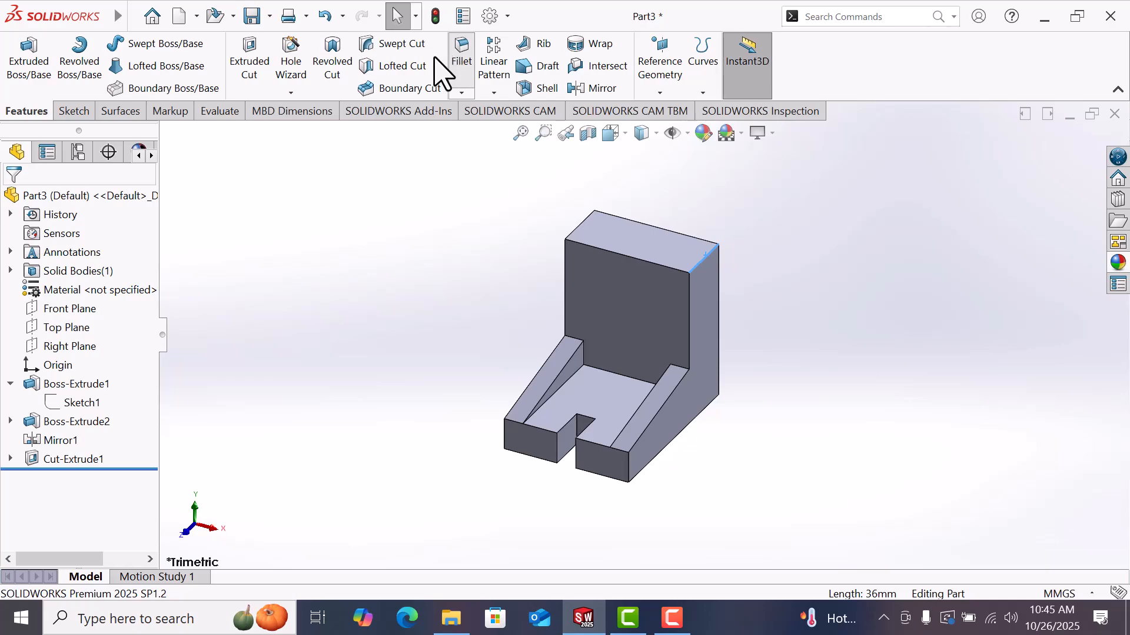
Step: Apply a full round fillet to the upright's top, using its two side faces and the top face as face sets
left_click(451, 59)
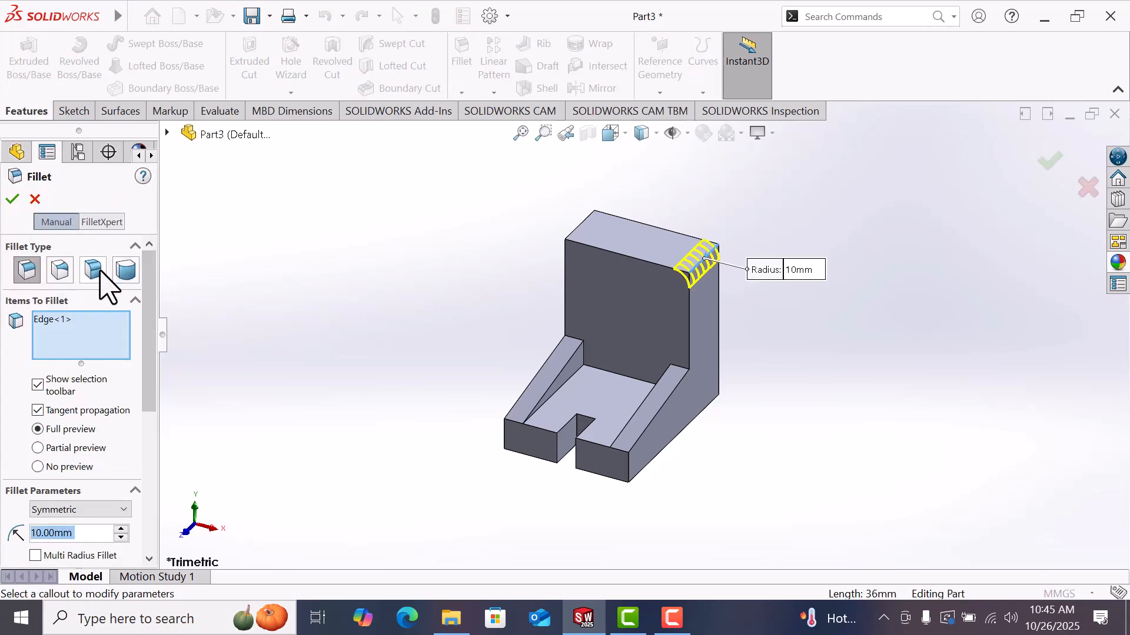
left_click(128, 272)
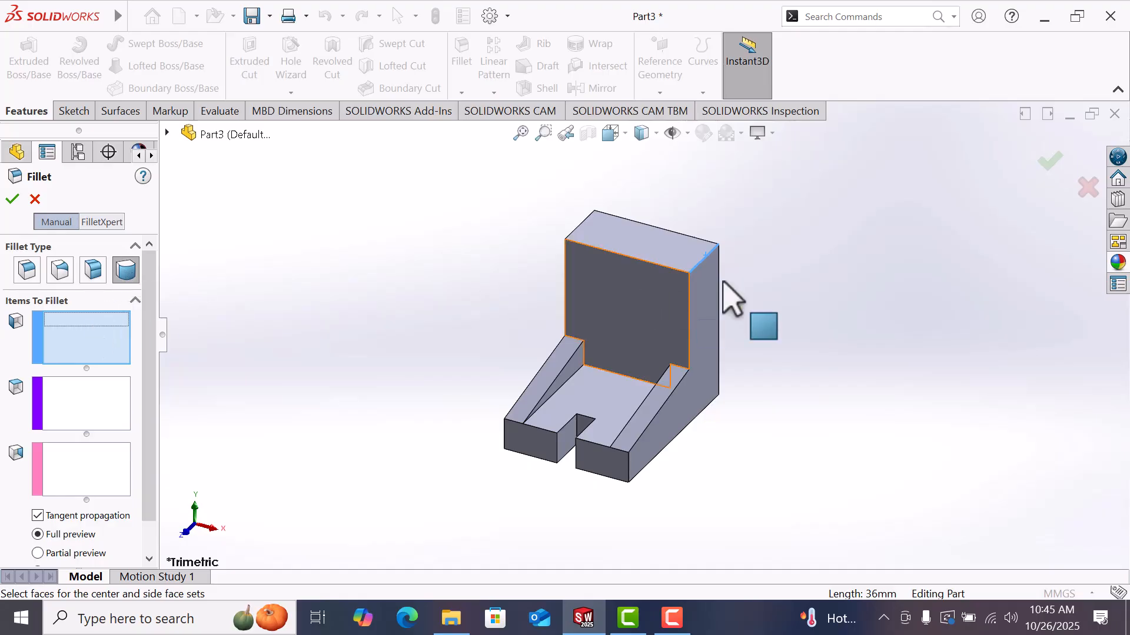
left_click(708, 297)
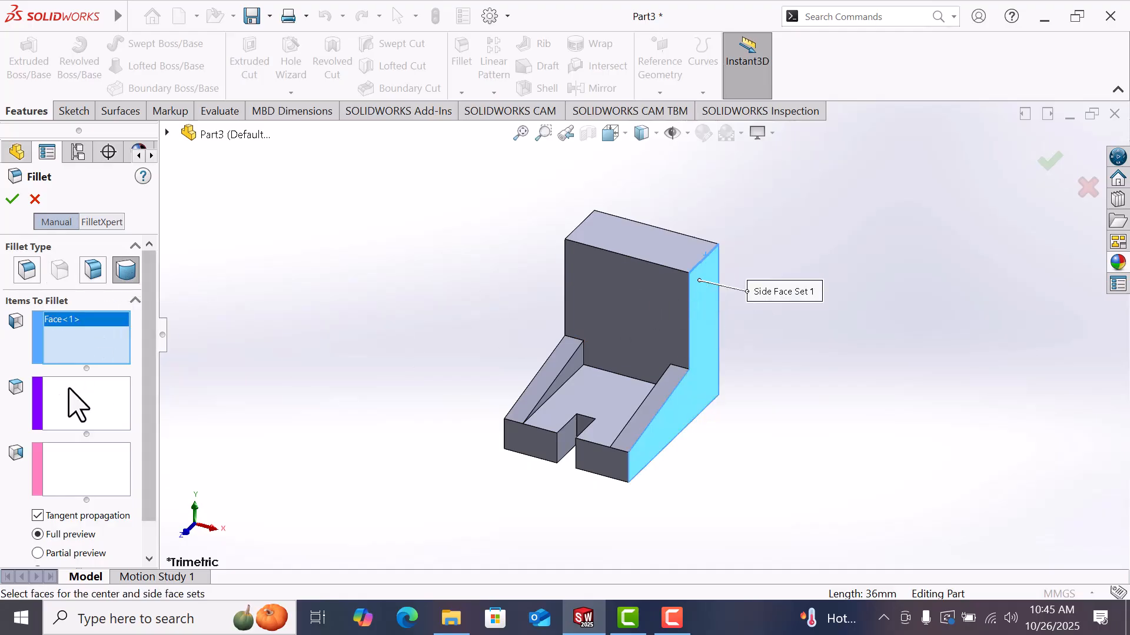
left_click(67, 414)
left_click(648, 245)
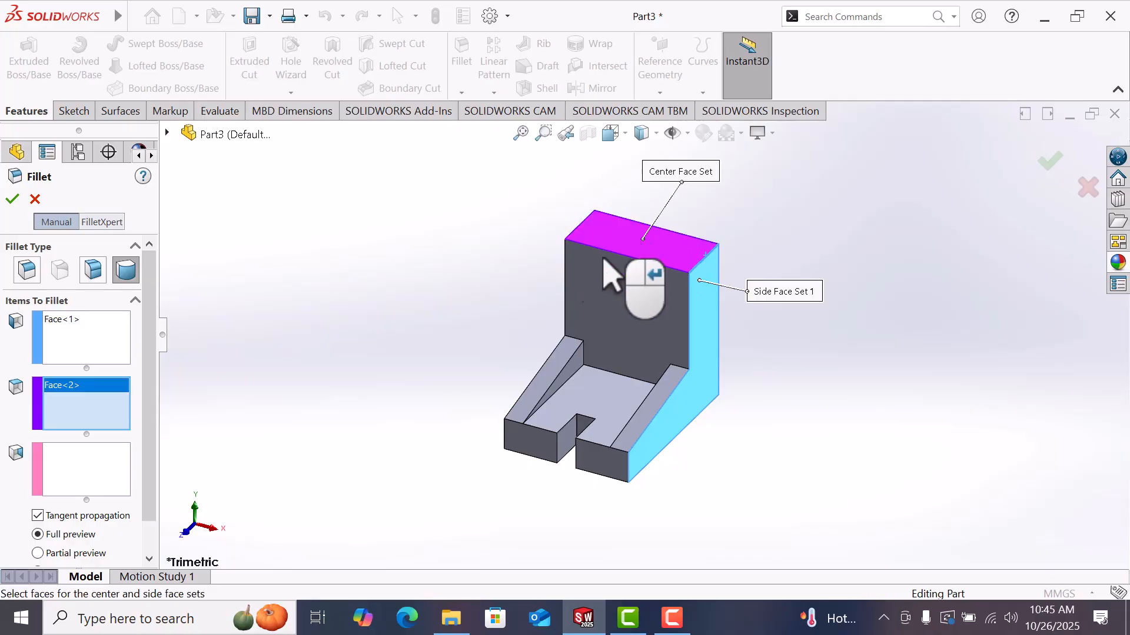
left_click(71, 477)
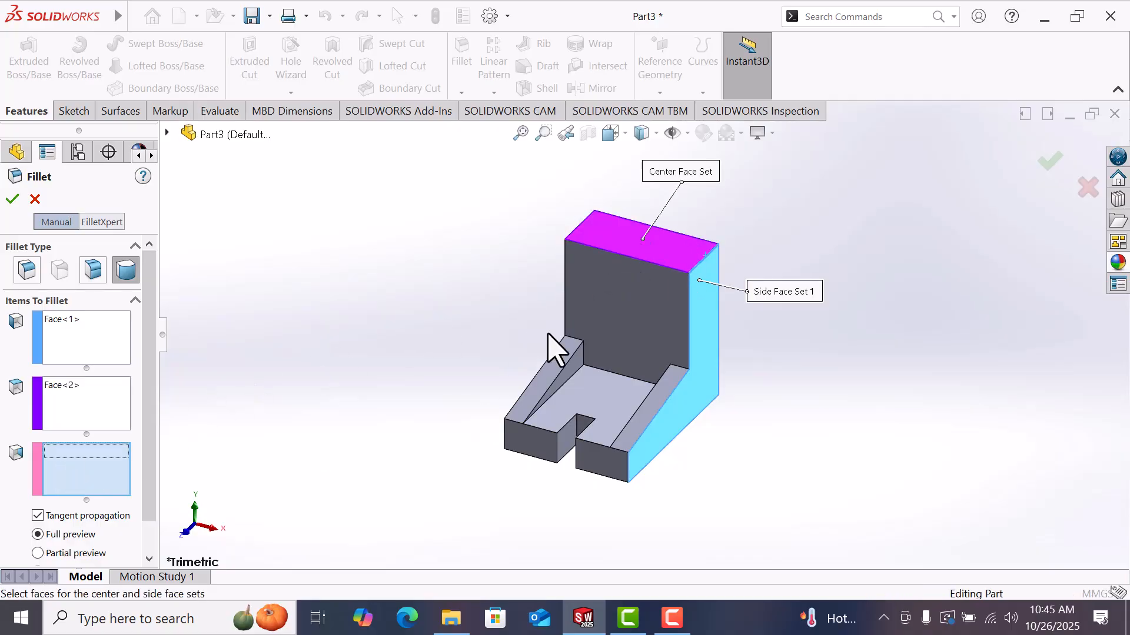
middle_click_drag(538, 351, 613, 333)
left_click(564, 263)
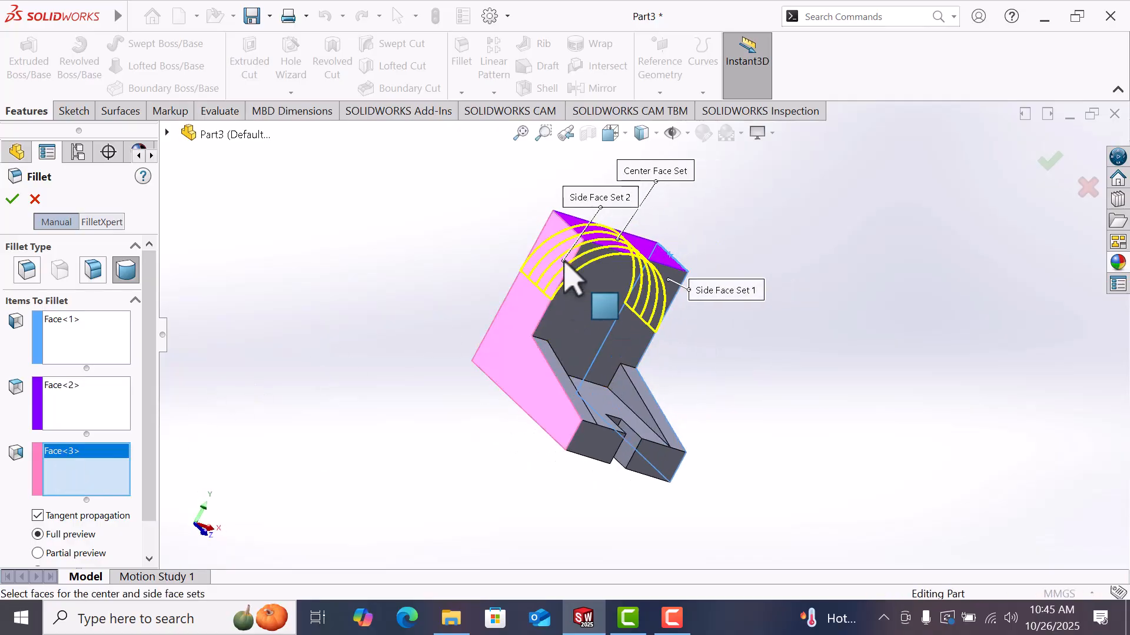
left_click(13, 200)
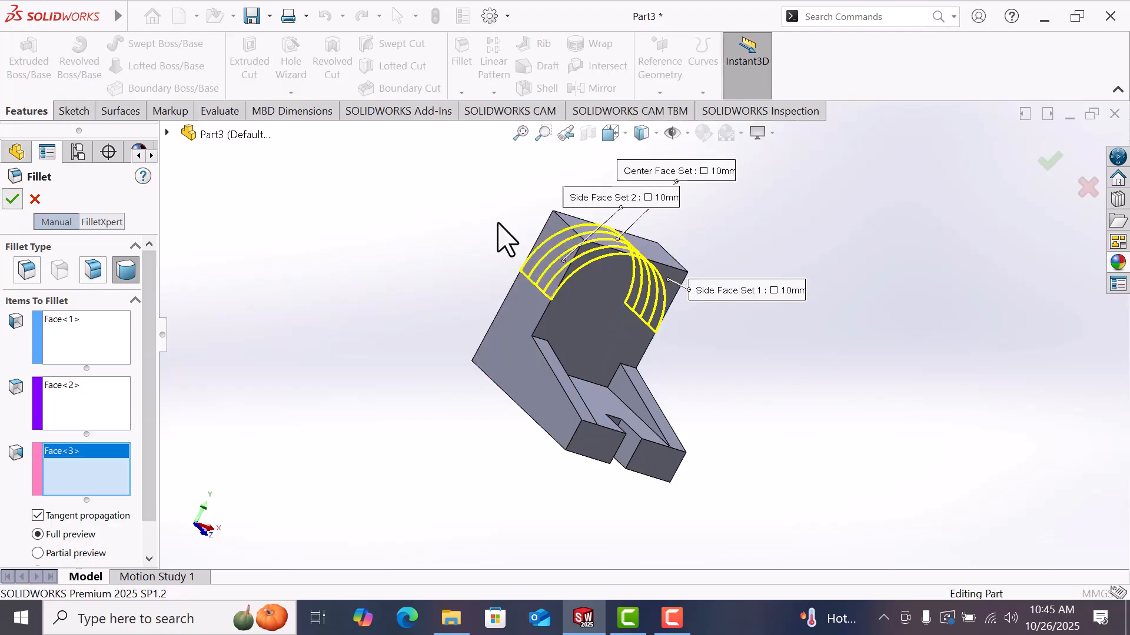
Step: Sketch a circle on the upright's front face, centred on the rounded top's centre
key("space")
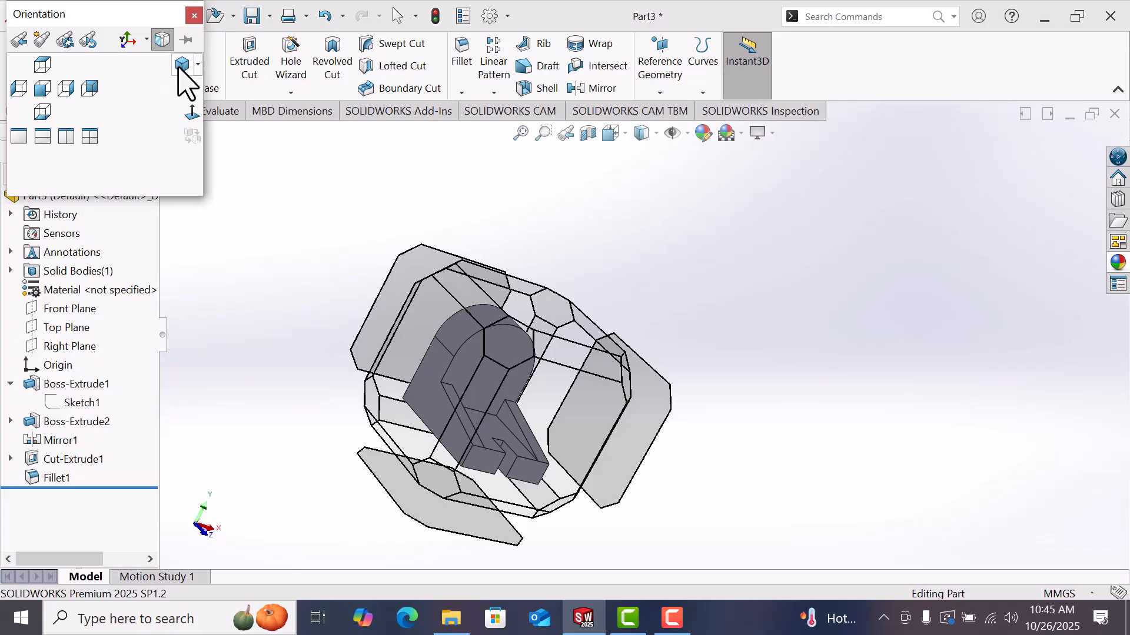
left_click(182, 64)
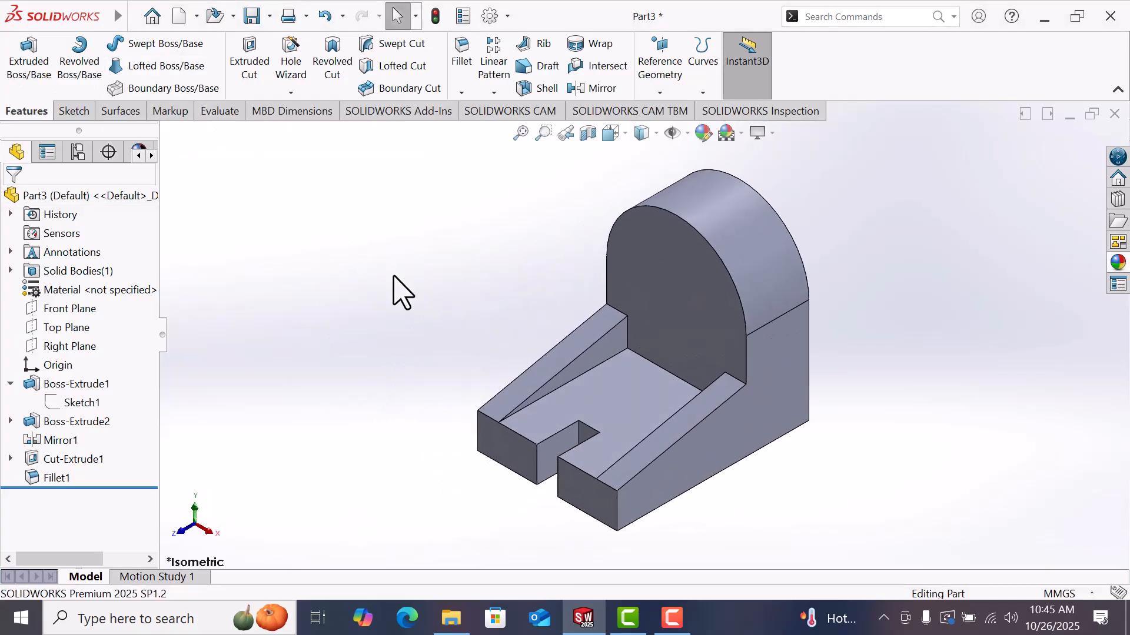
left_click(692, 288)
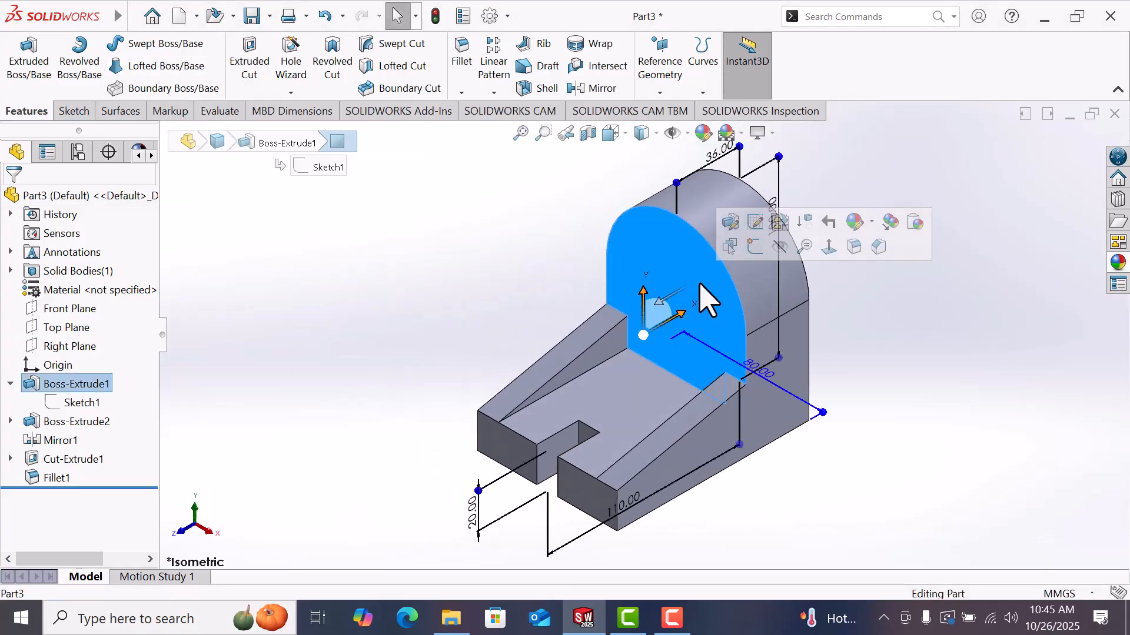
left_click(755, 246)
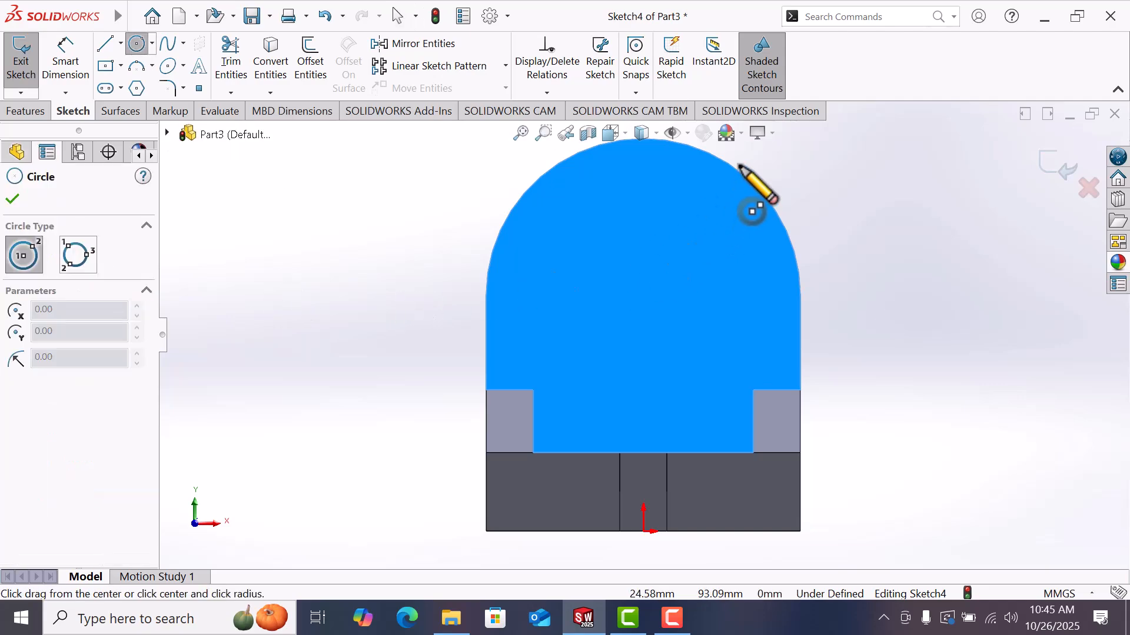
left_click(643, 296)
left_click(700, 290)
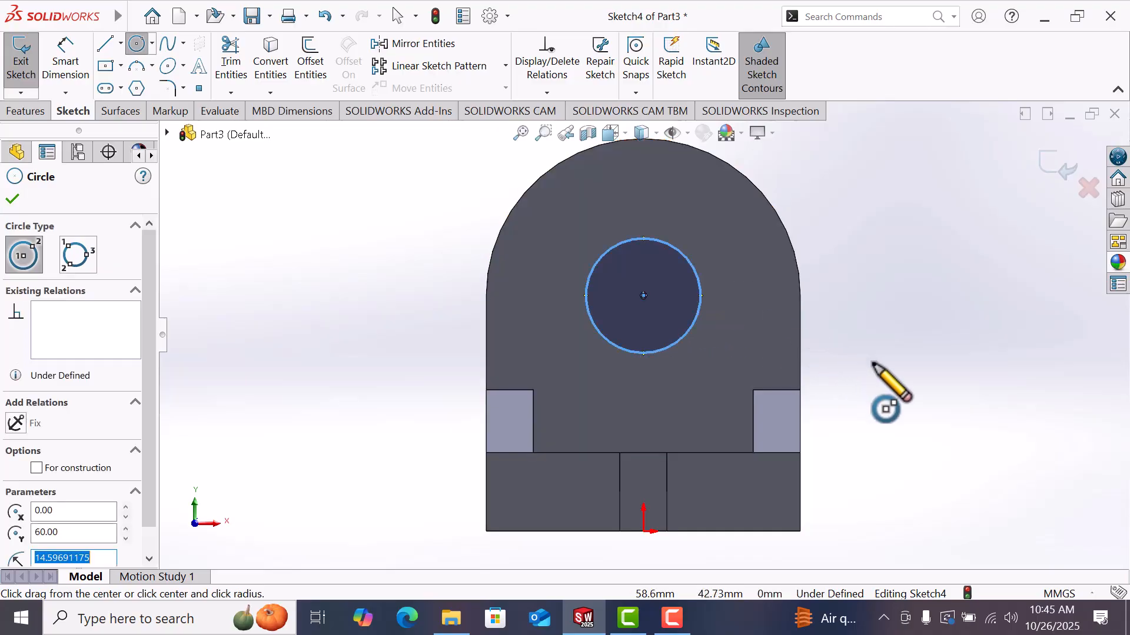
Step: Dimension the circle's diameter to 44 mm
right_click_drag(873, 361, 852, 224)
left_click(701, 292)
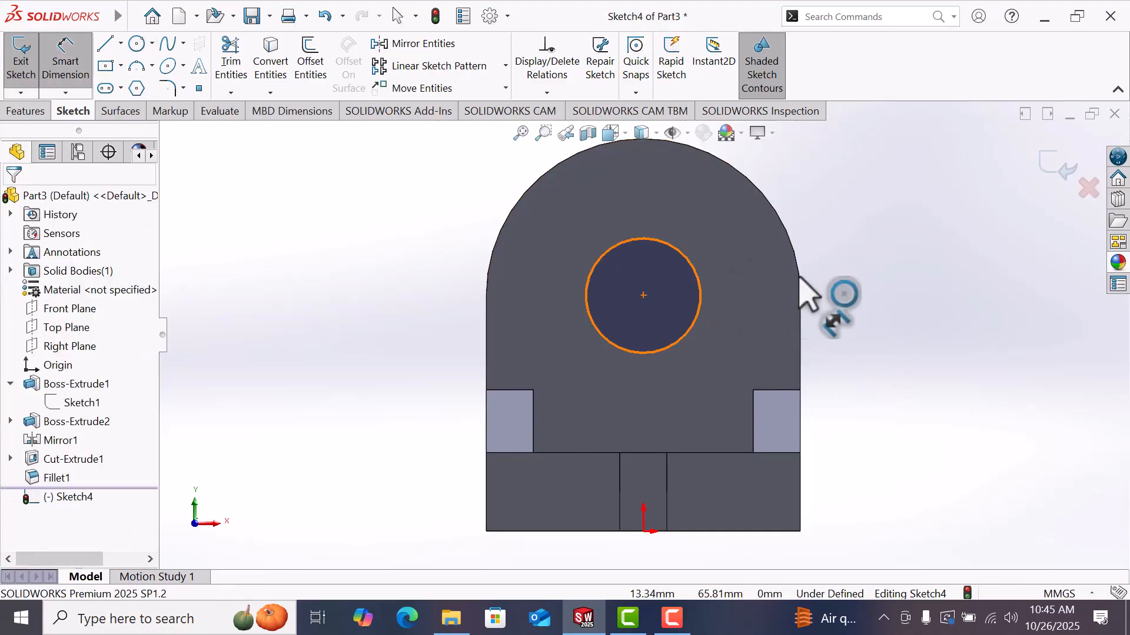
right_click(888, 278)
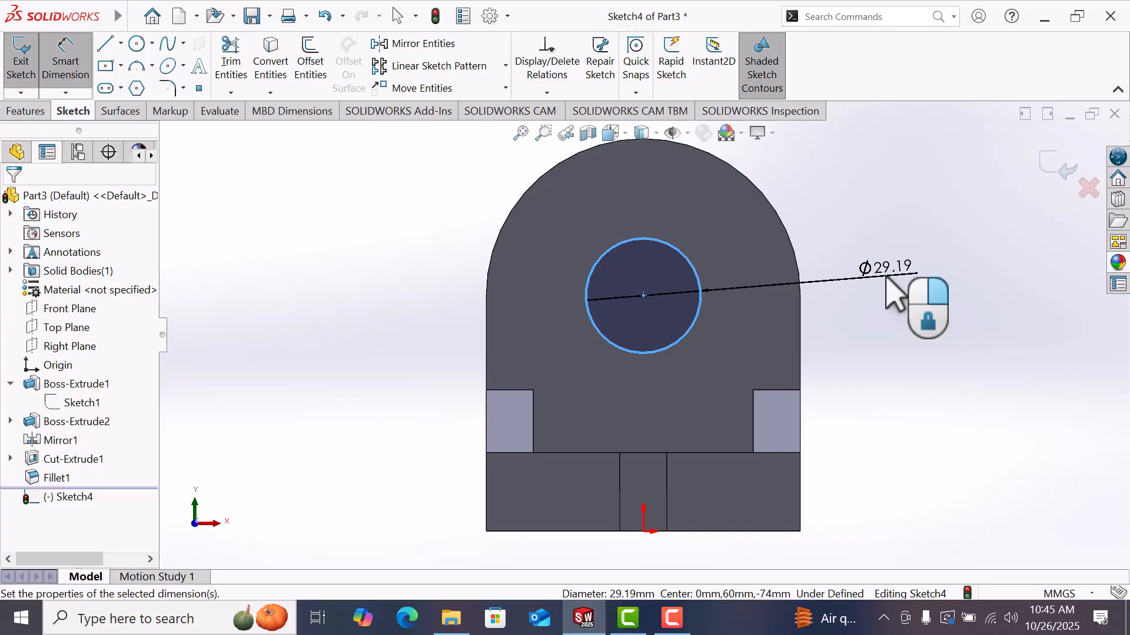
left_click(887, 278)
type("44")
key("Return")
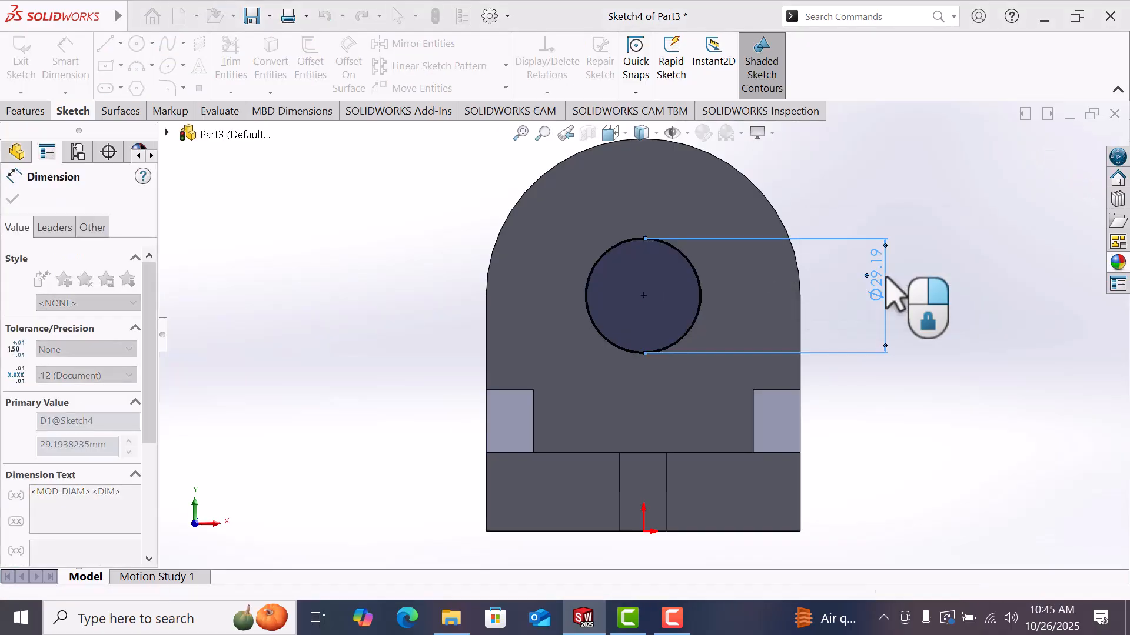
Step: Cut-extrude the circle Through All to make a hole in the upright
key("space")
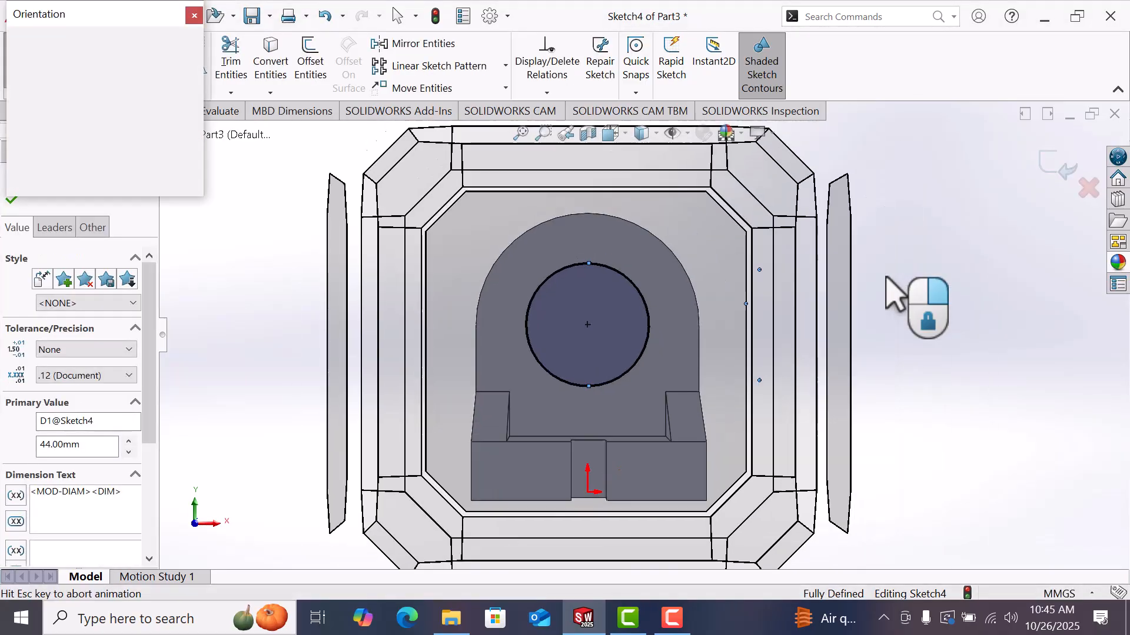
left_click(182, 65)
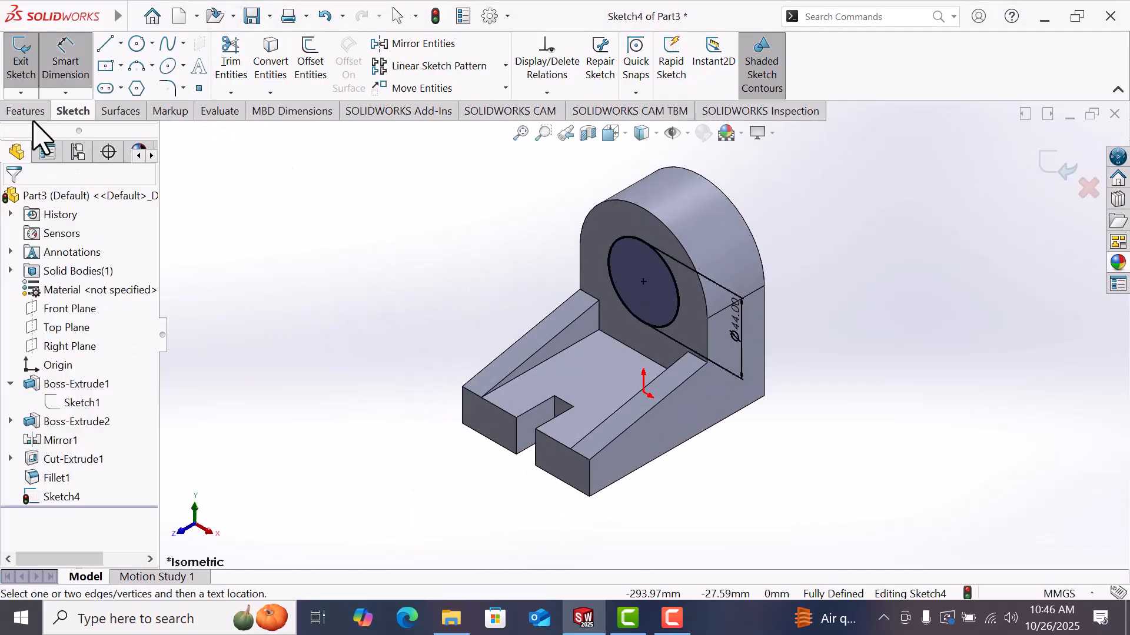
left_click(26, 111)
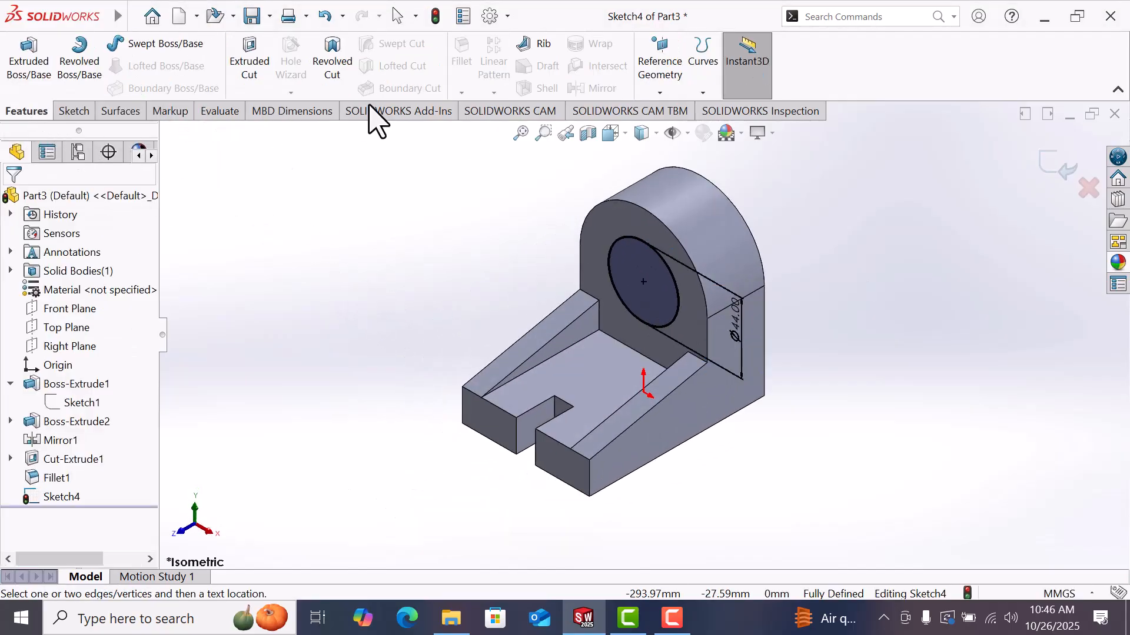
left_click(265, 76)
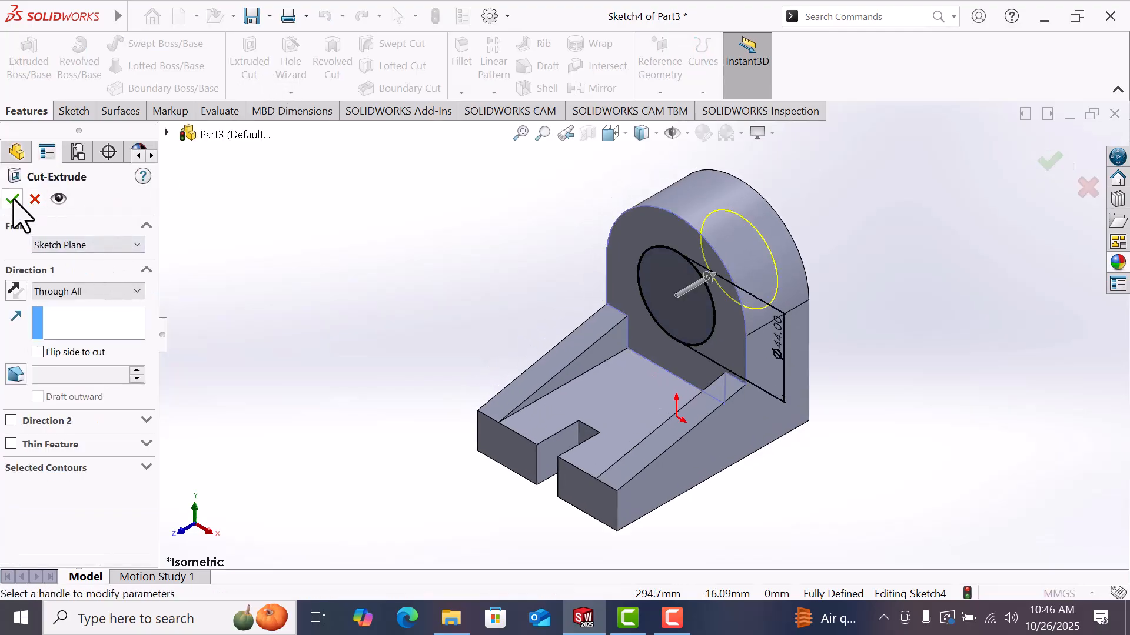
left_click(12, 199)
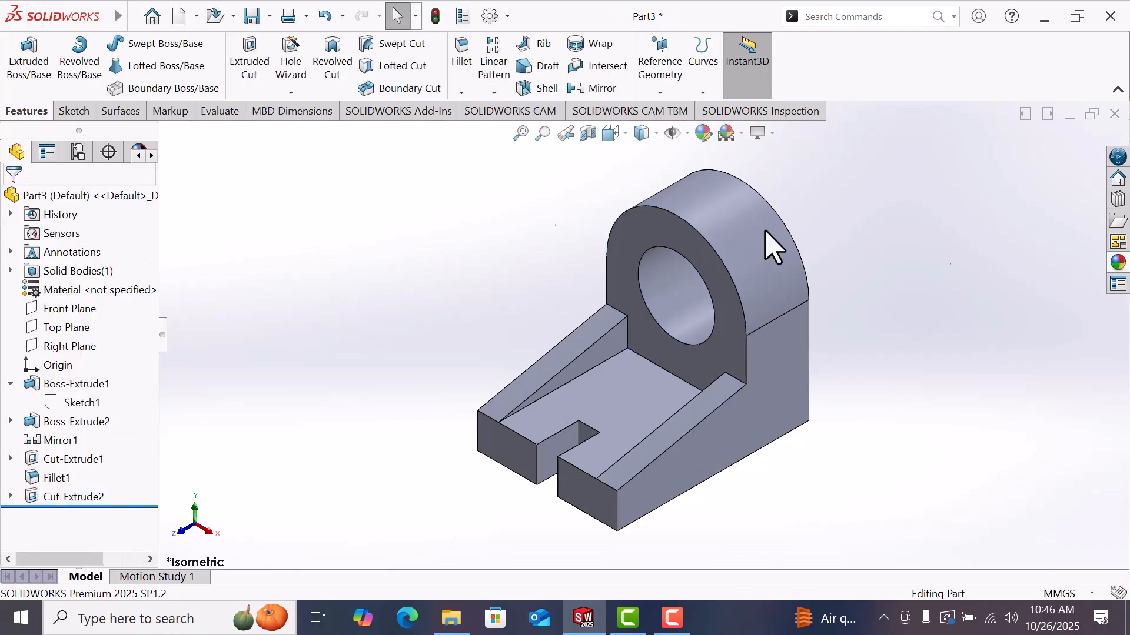
Step: Apply the Soft Spotlight scene to the isometric view of the part
scroll(1039, 278, "up", 2)
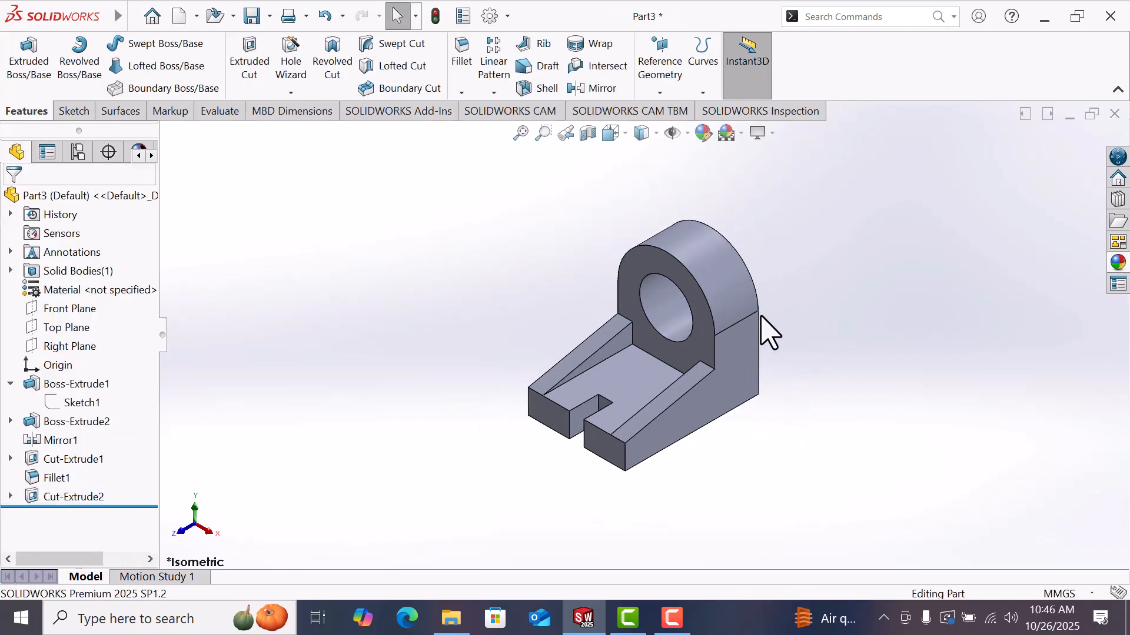
scroll(741, 329, "down", 1)
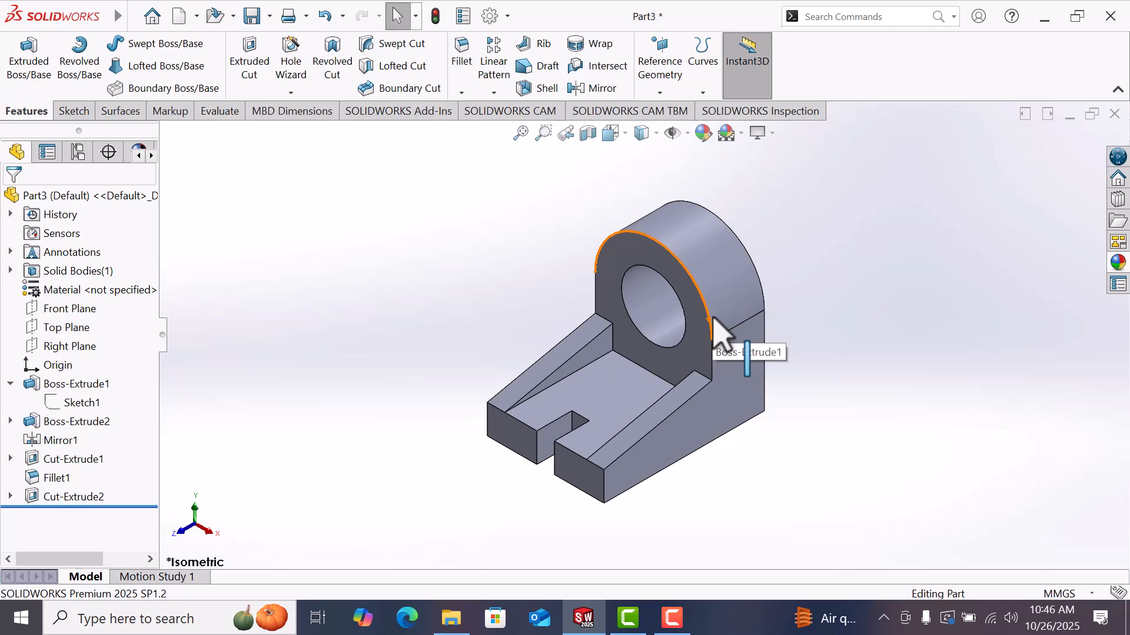
key("space")
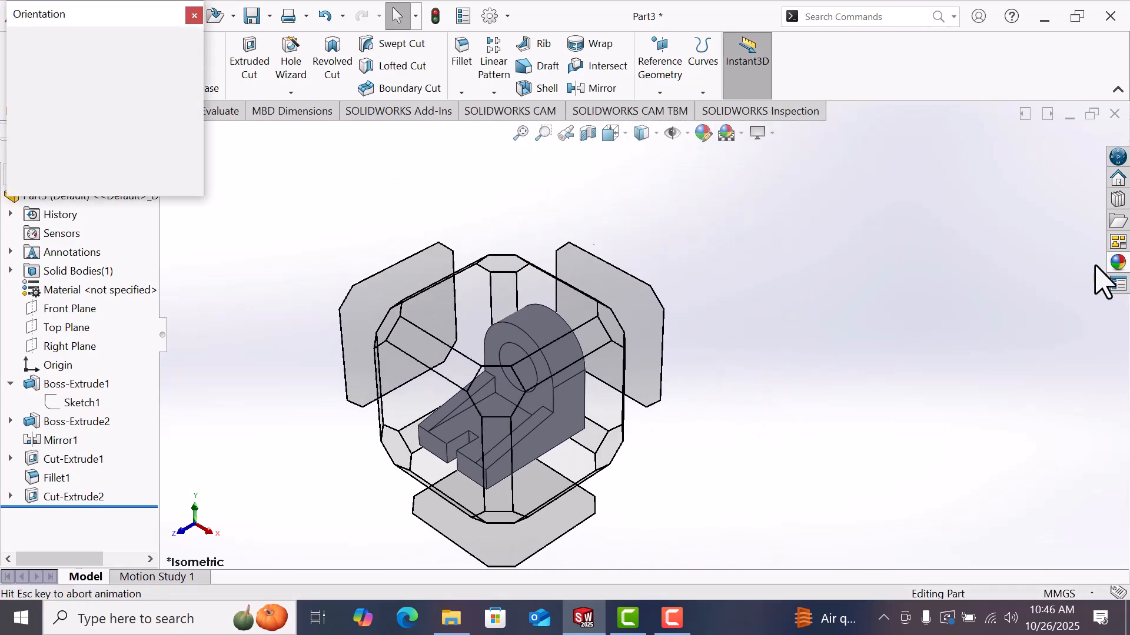
left_click(198, 64)
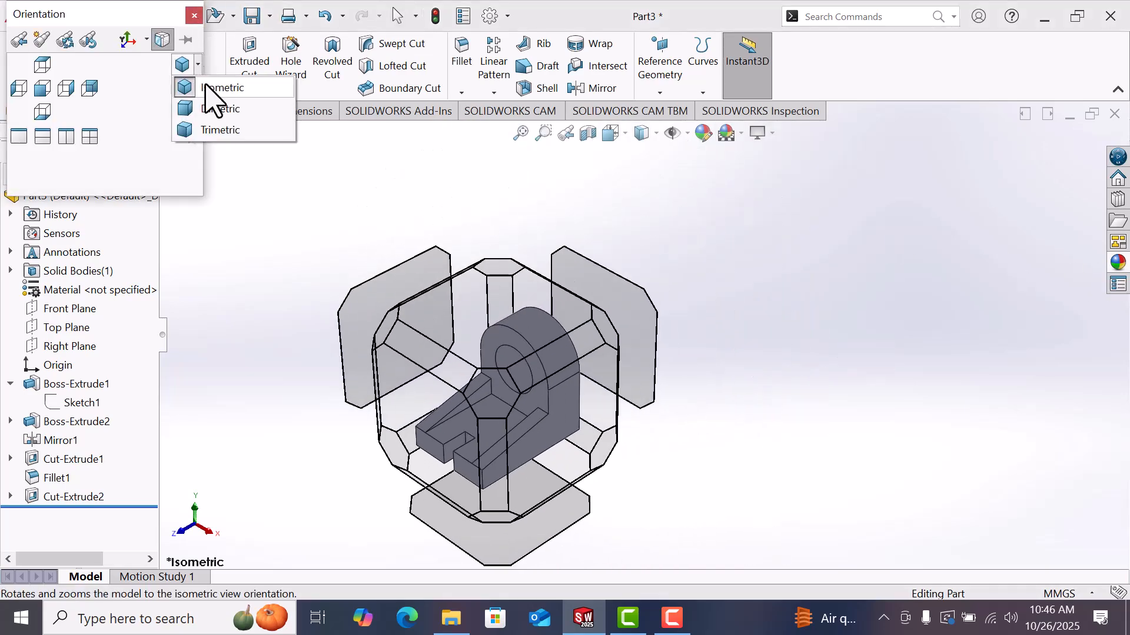
left_click(188, 85)
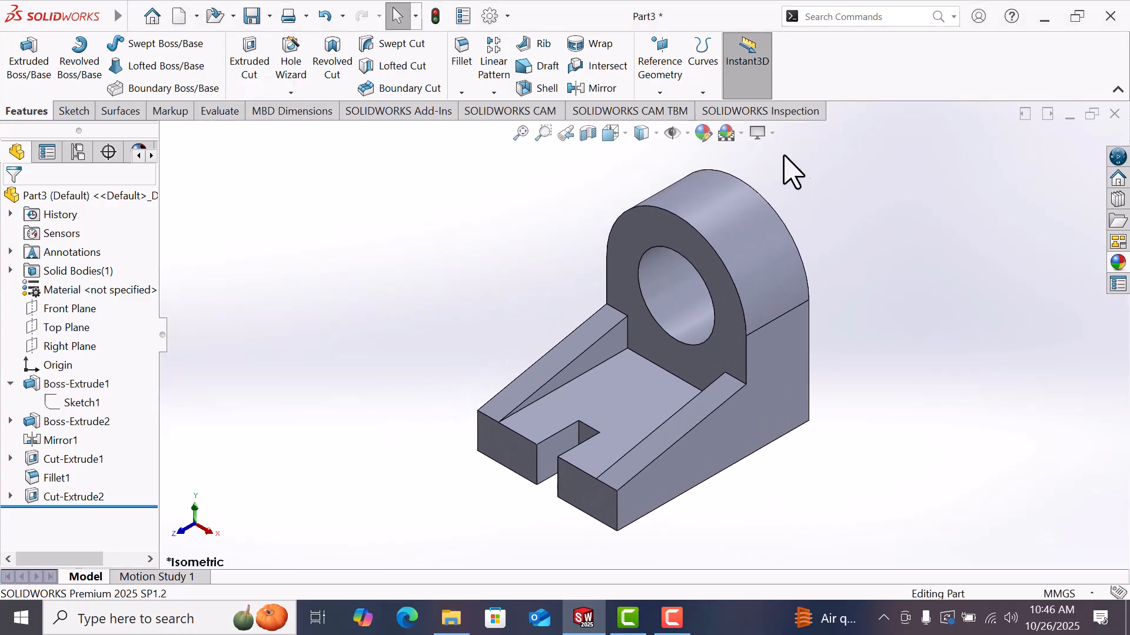
left_click(741, 134)
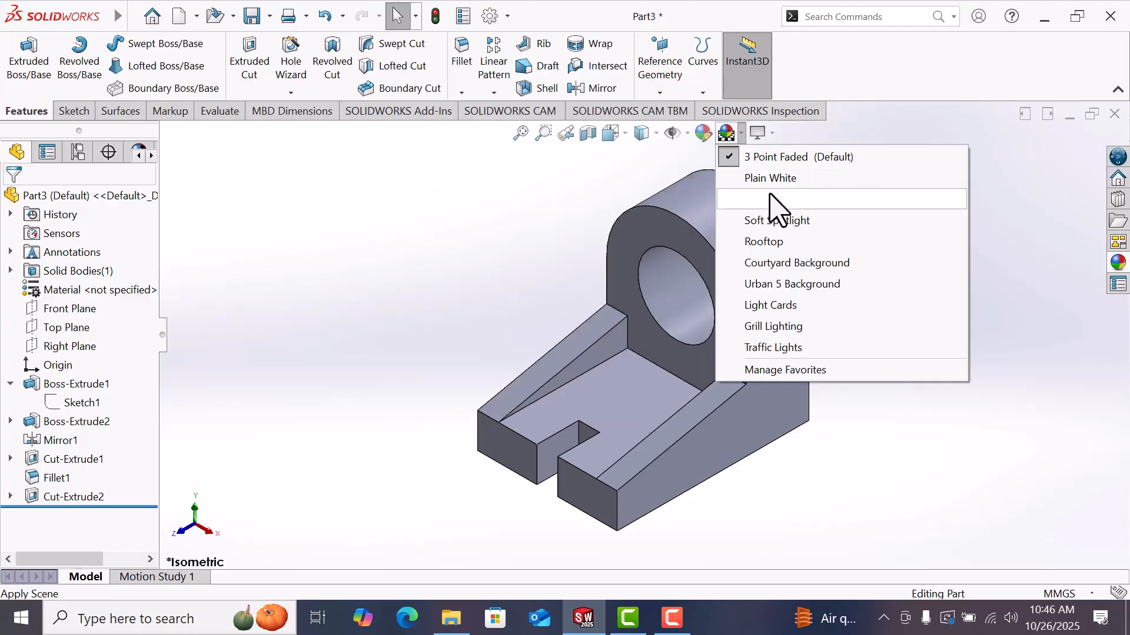
left_click(794, 222)
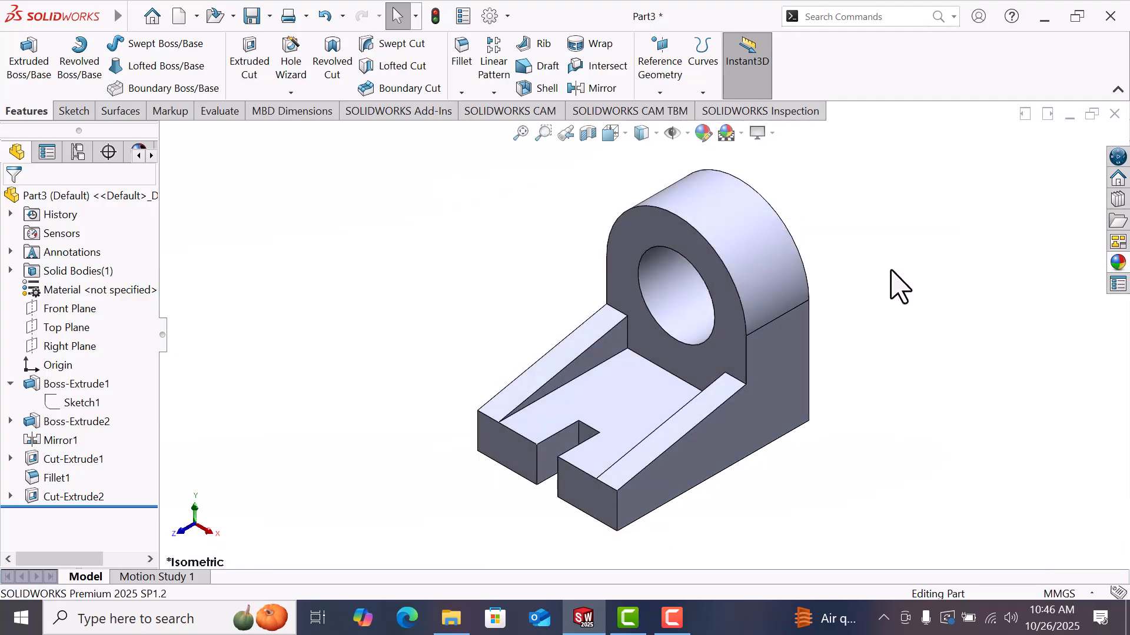
Step: Switch the display style to Hidden Lines Visible, then to Hidden Lines Removed
left_click(656, 134)
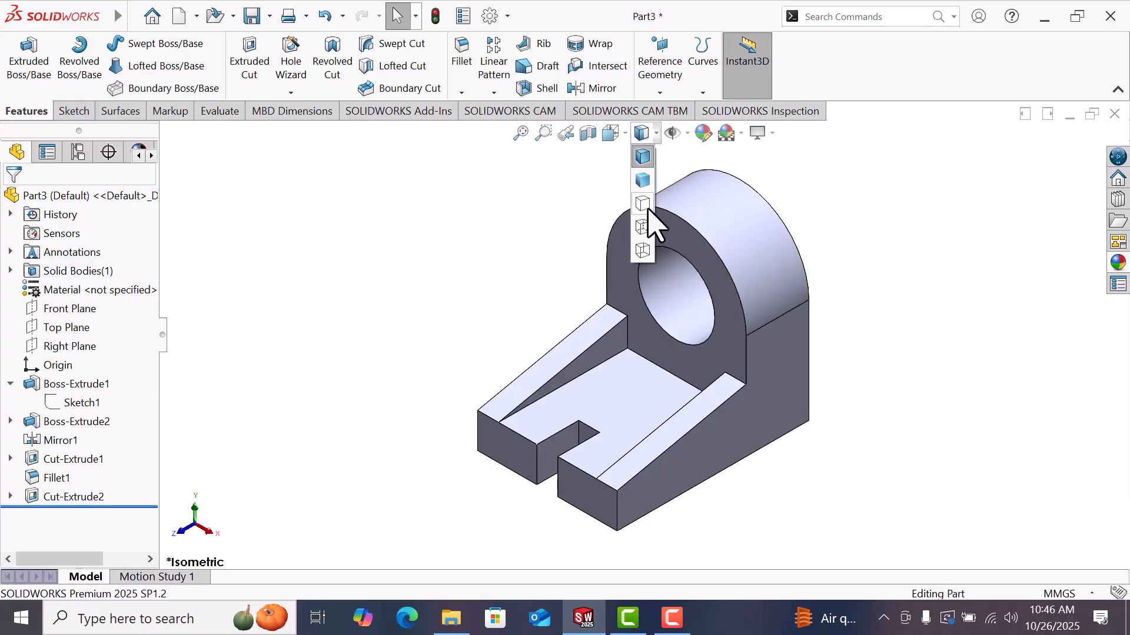
left_click(647, 227)
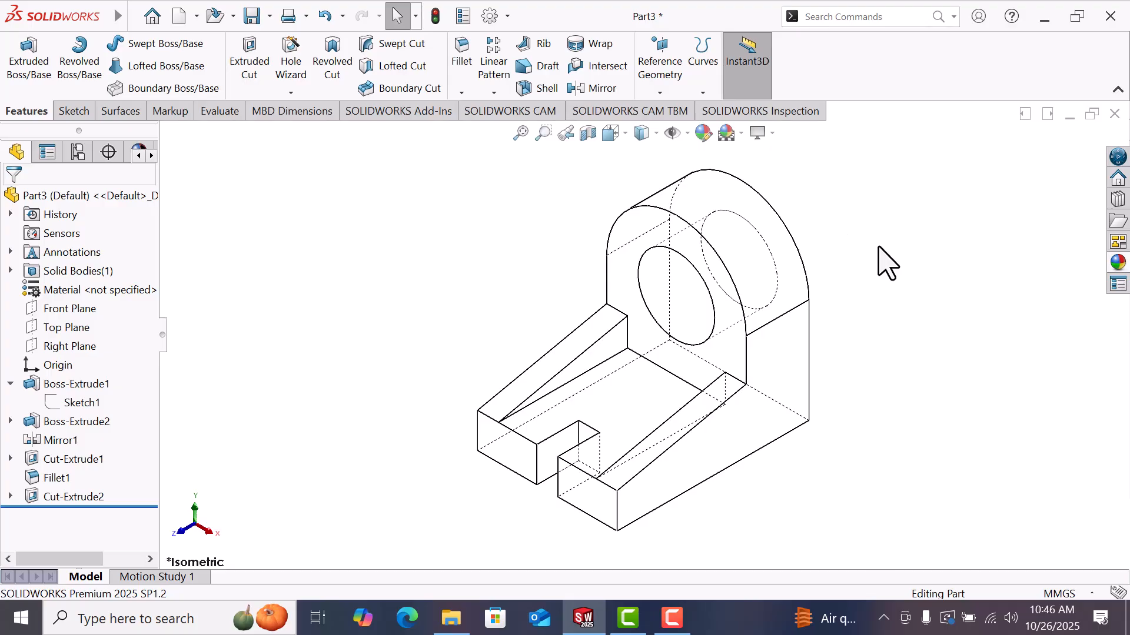
left_click(656, 134)
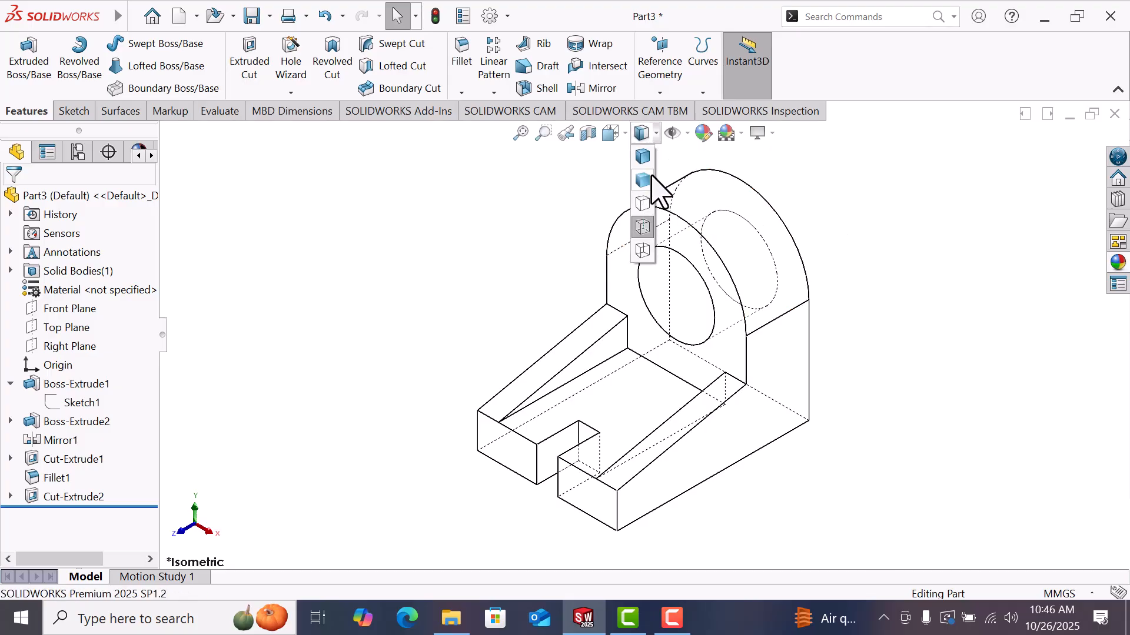
left_click(643, 204)
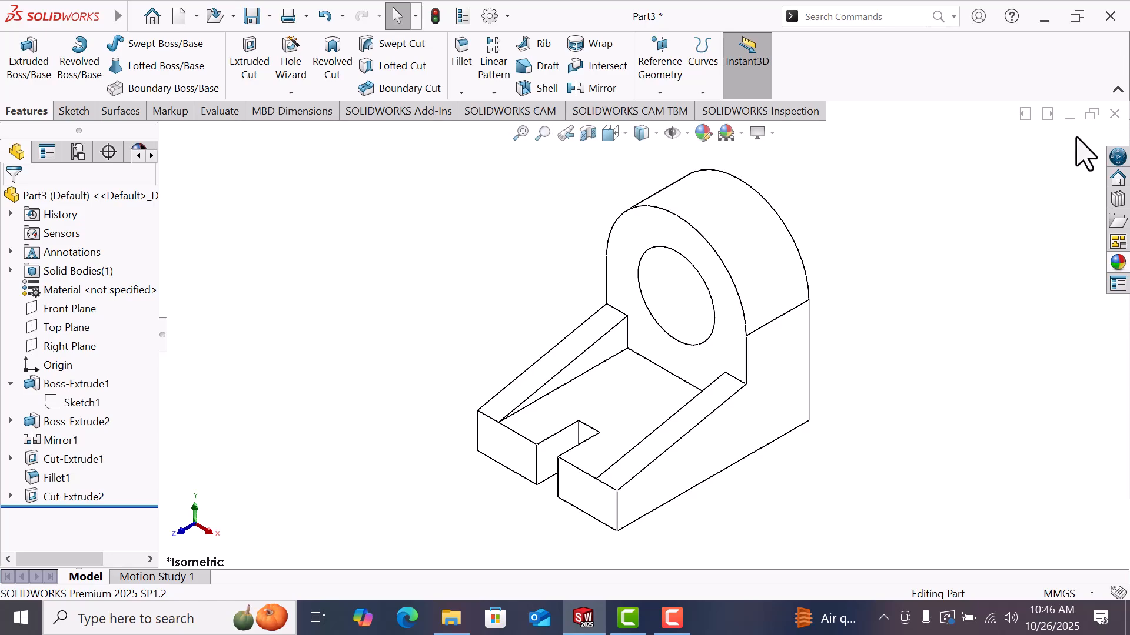
Step: Dimension the length of the base's bottom front edge with Smart Dimension
left_click(74, 111)
left_click(69, 74)
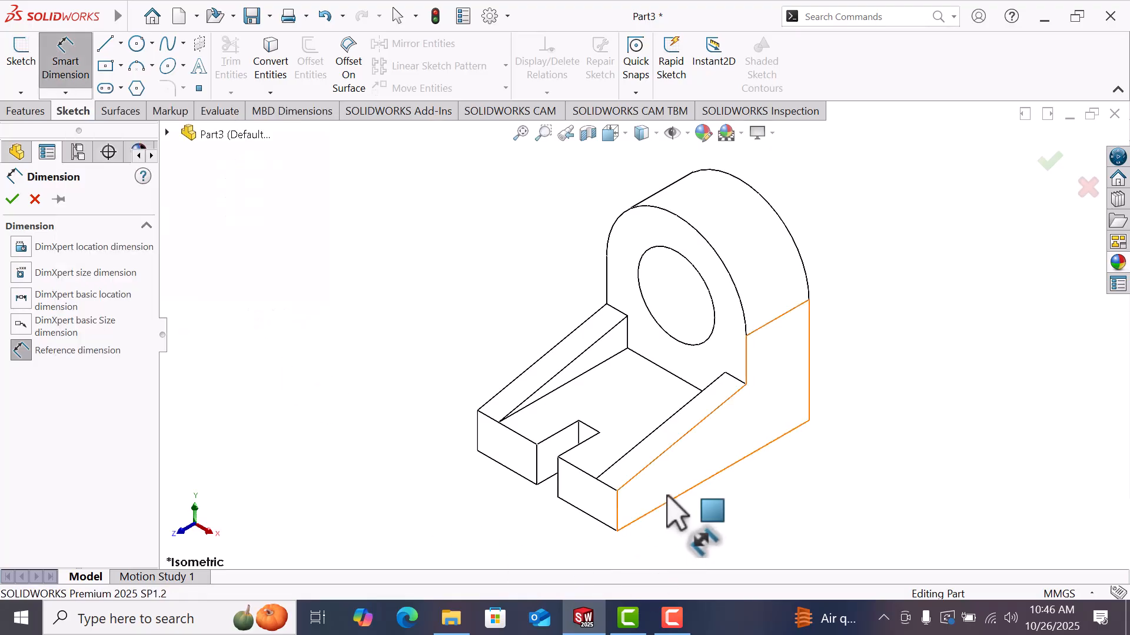
left_click(702, 483)
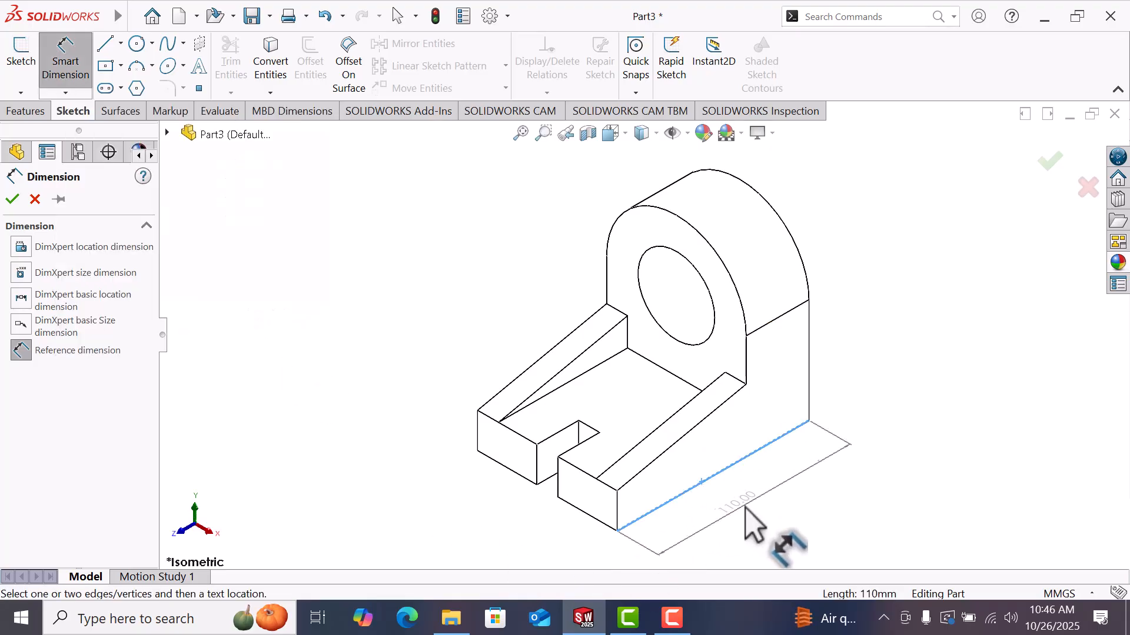
left_click(747, 510)
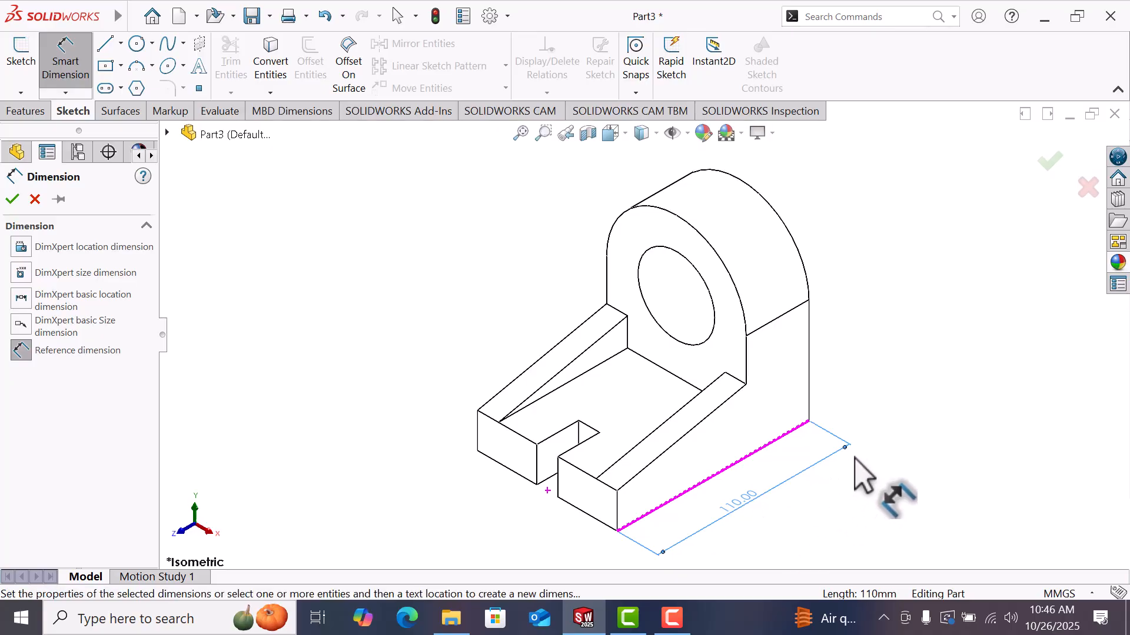
key("Escape")
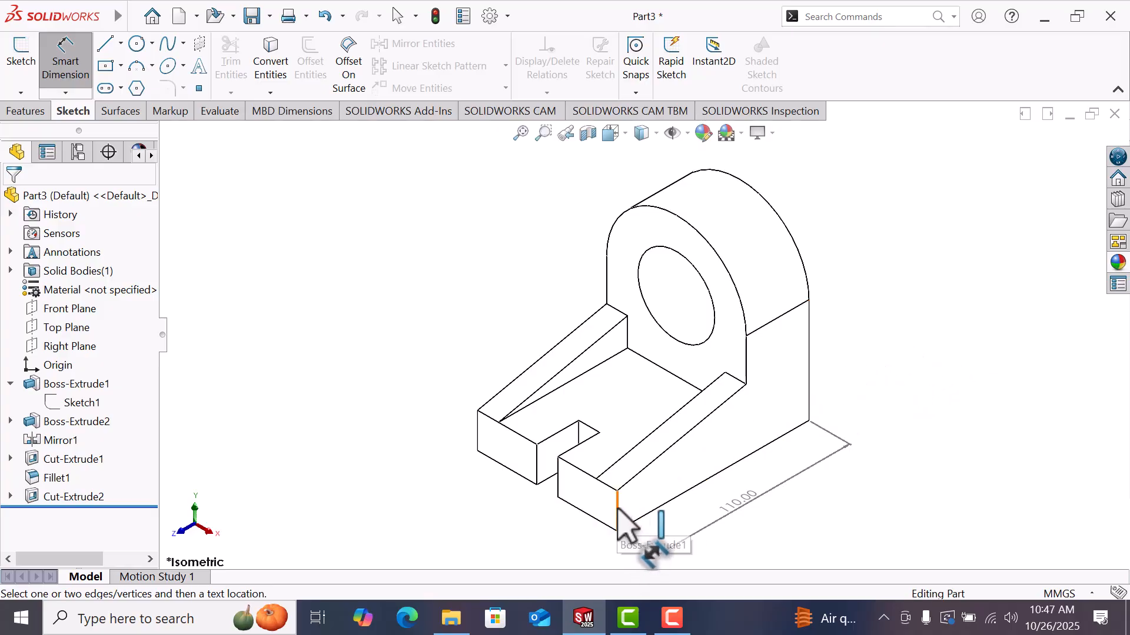
Step: Dimension the base's width and the width of the slot in the base
left_click(477, 431)
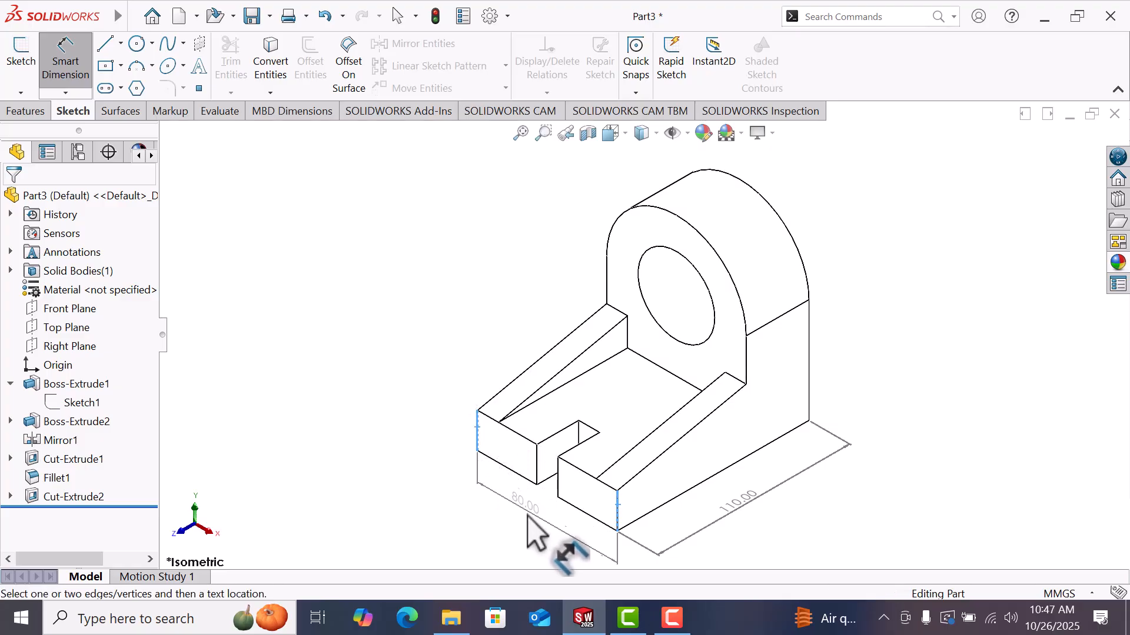
left_click(391, 453)
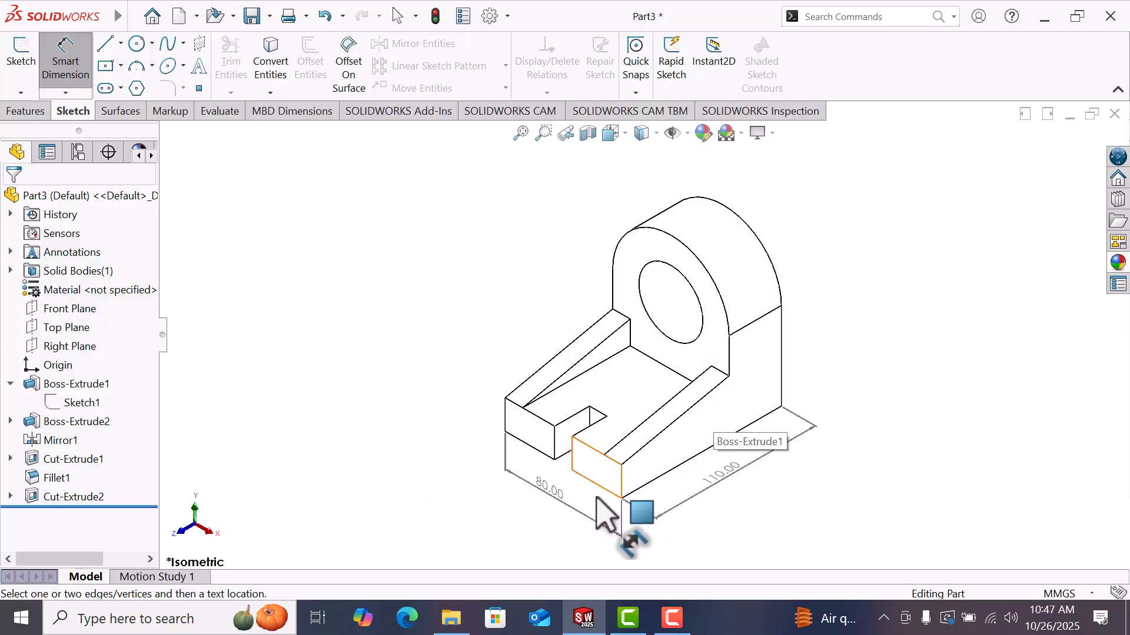
left_click(554, 444)
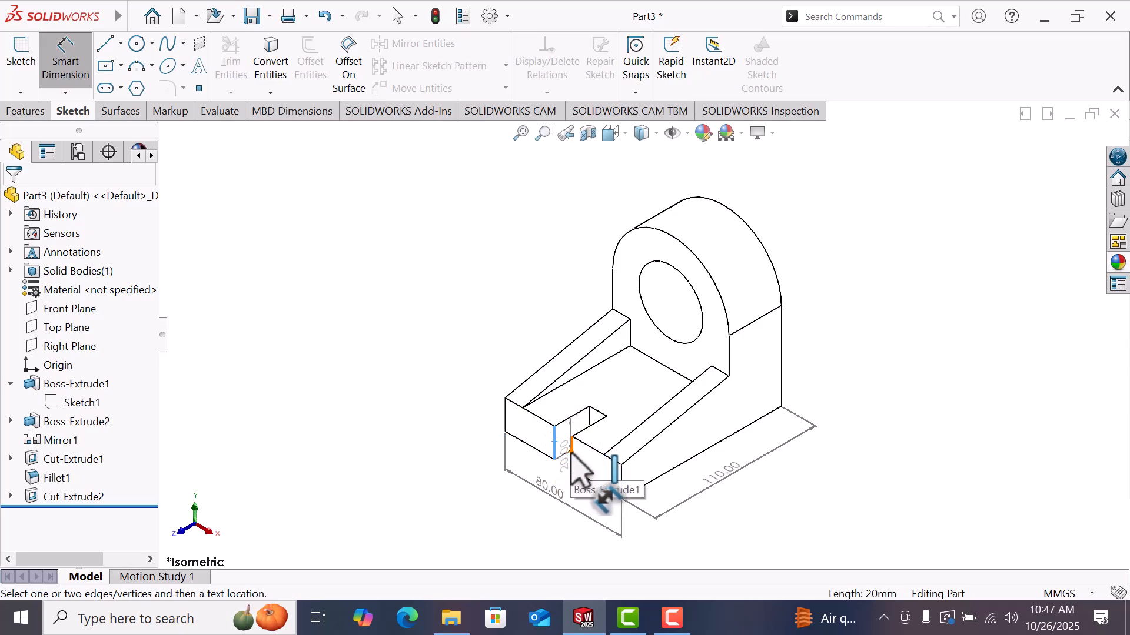
left_click(571, 450)
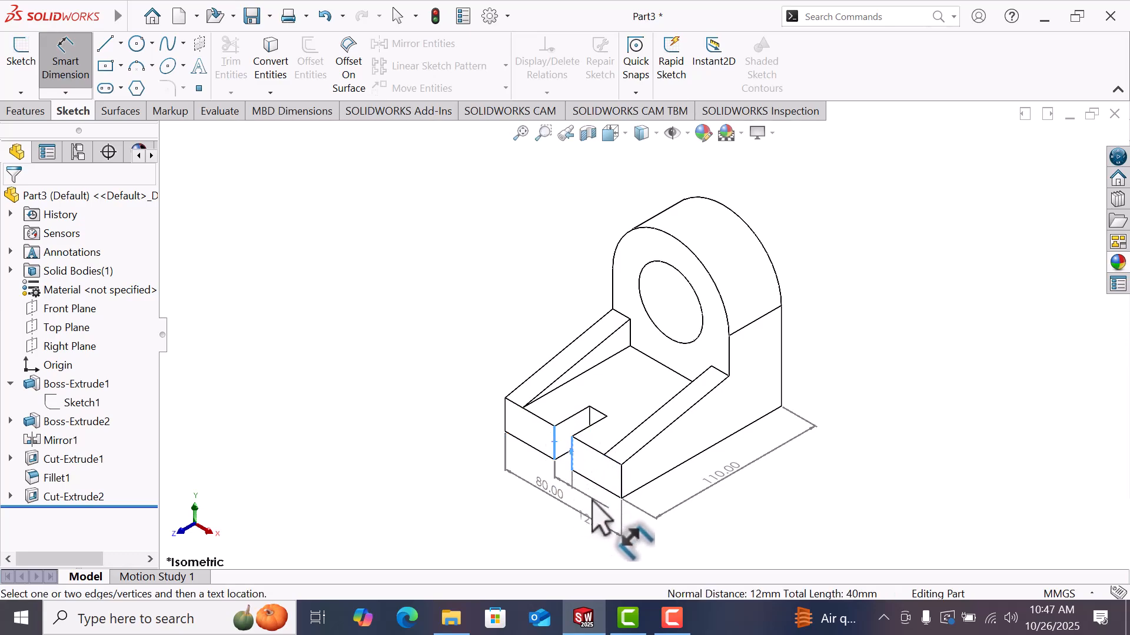
left_click(592, 500)
left_click(916, 493)
Step: Dimension the depth of the slot in the base
left_click(550, 423)
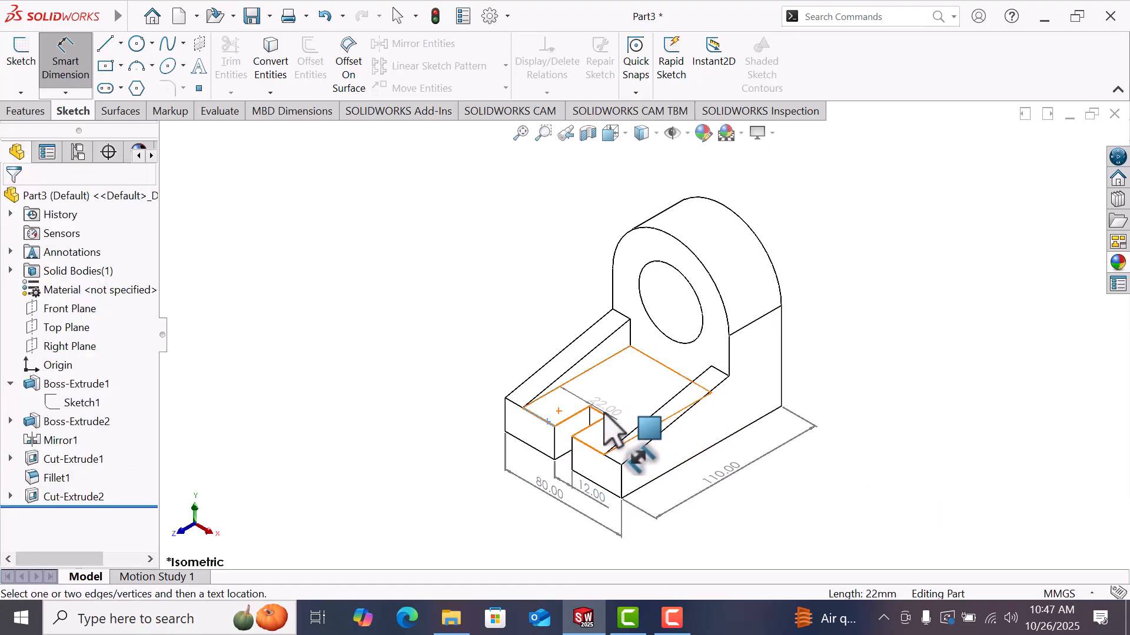
left_click(599, 412)
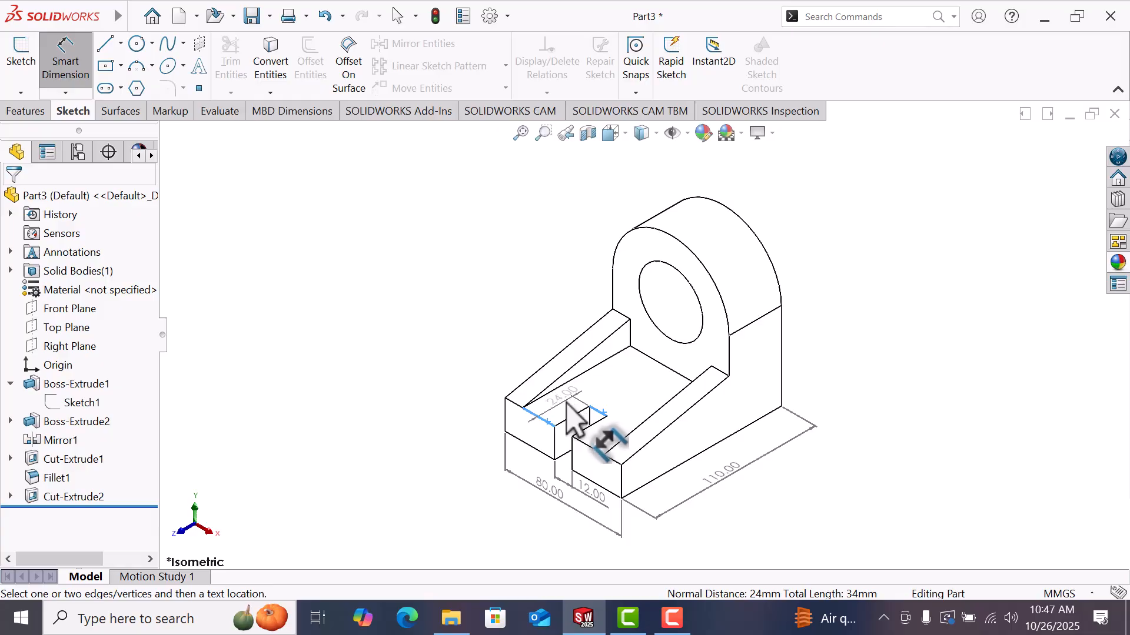
left_click(595, 434)
left_click(881, 416)
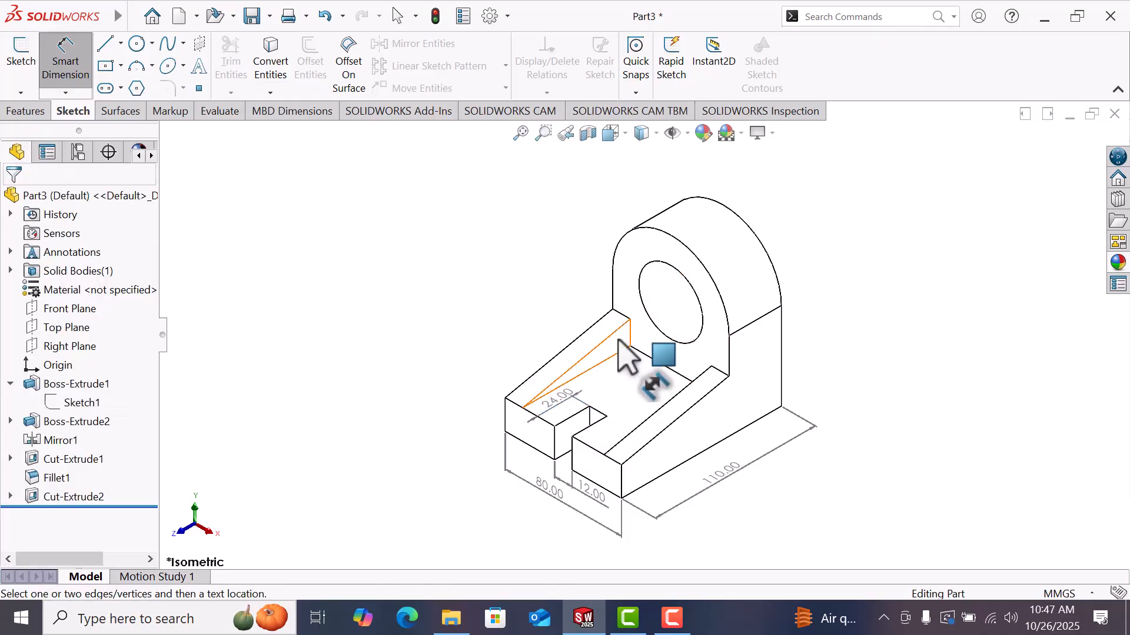
Step: Dimension the rib's thickness, accepting a new annotation view, and the upright's thickness
left_click(600, 343)
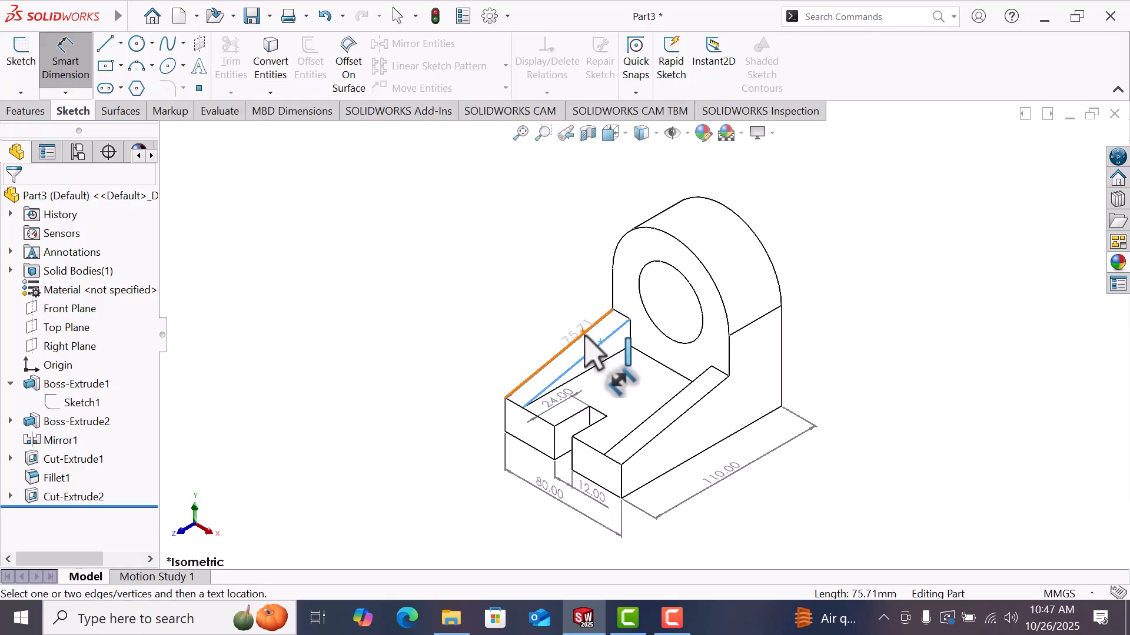
left_click(559, 336)
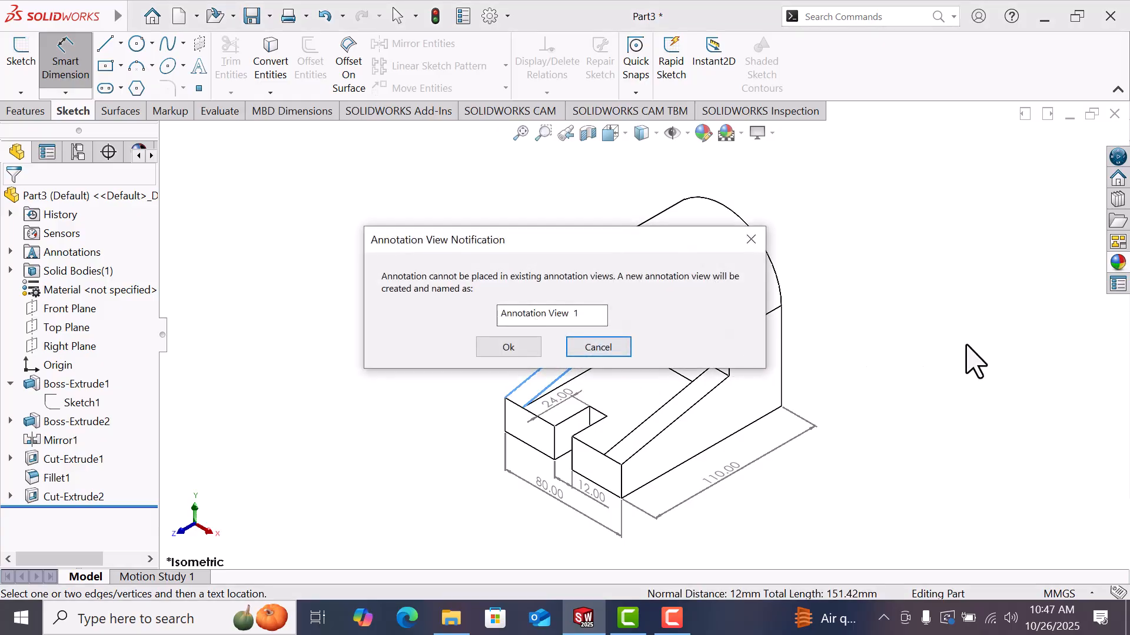
left_click(510, 351)
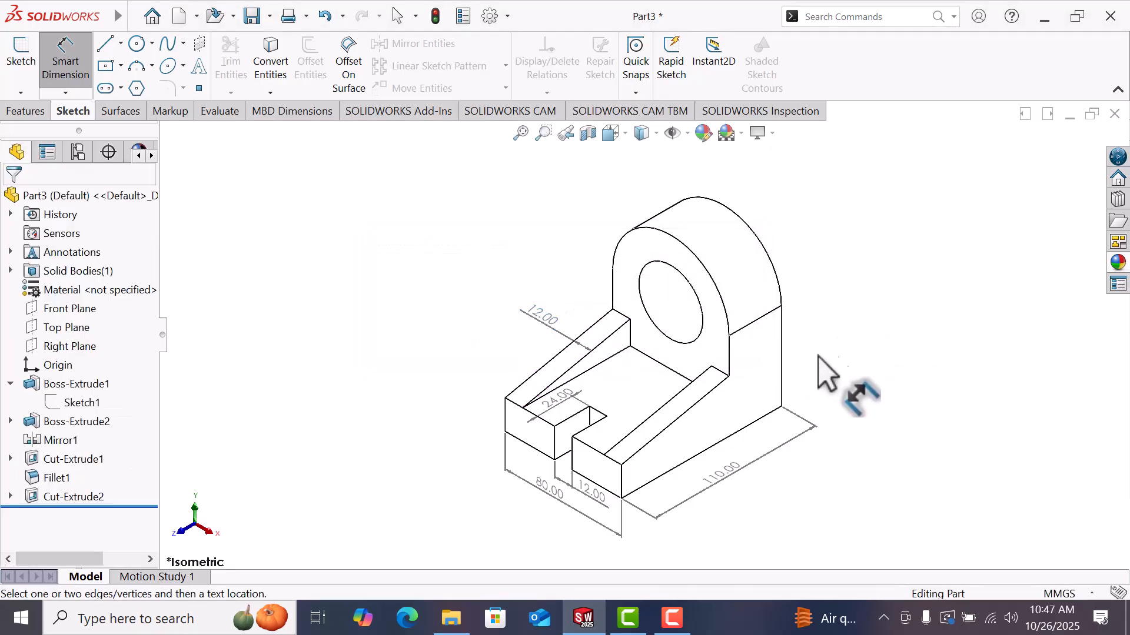
left_click(624, 316)
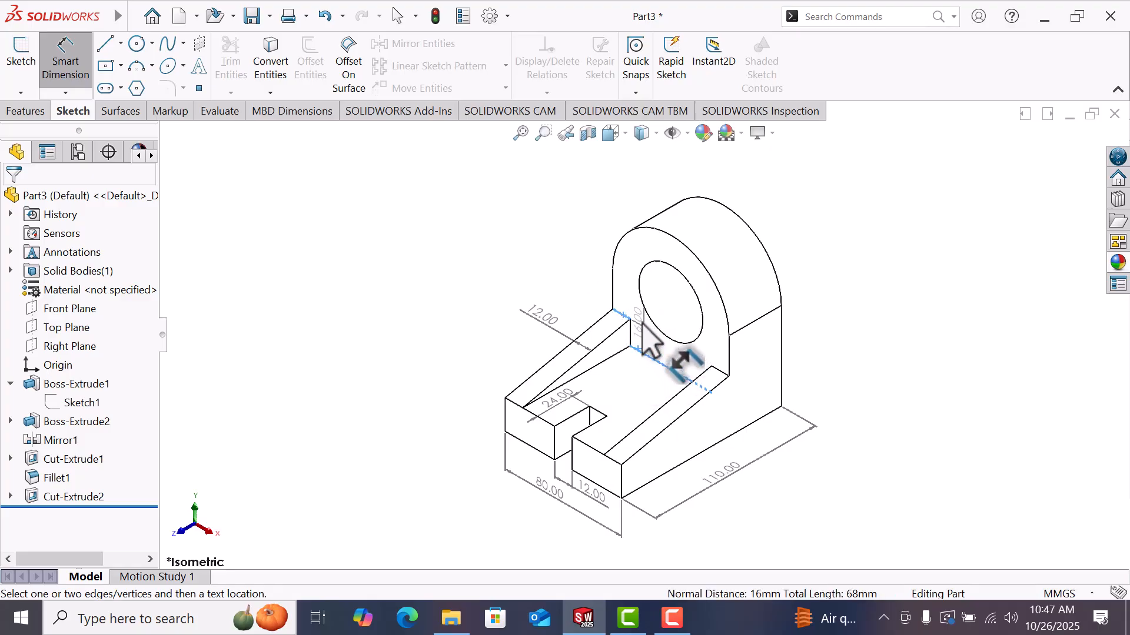
left_click(665, 348)
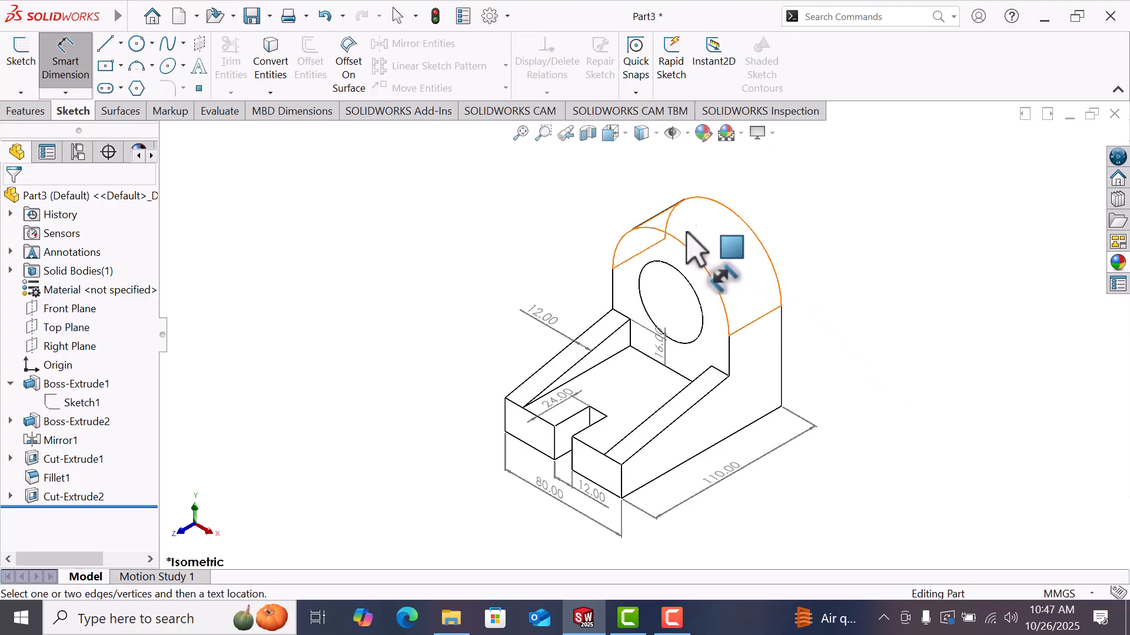
Step: Dimension the radius of the upright's rounded top and the diameter of the hole
left_click(699, 258)
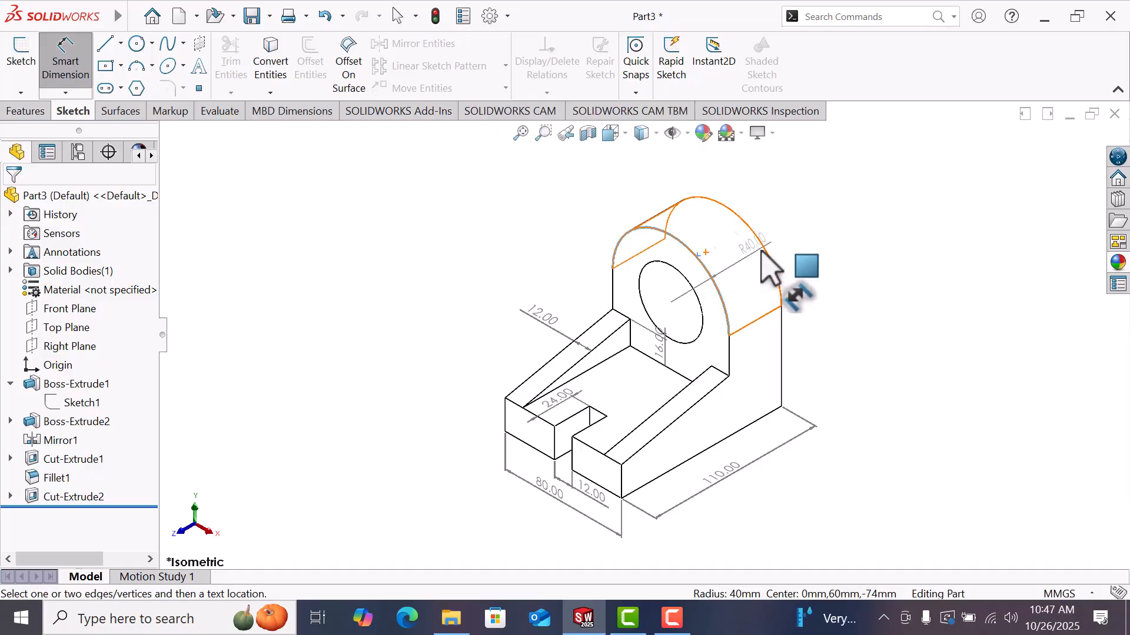
left_click(571, 225)
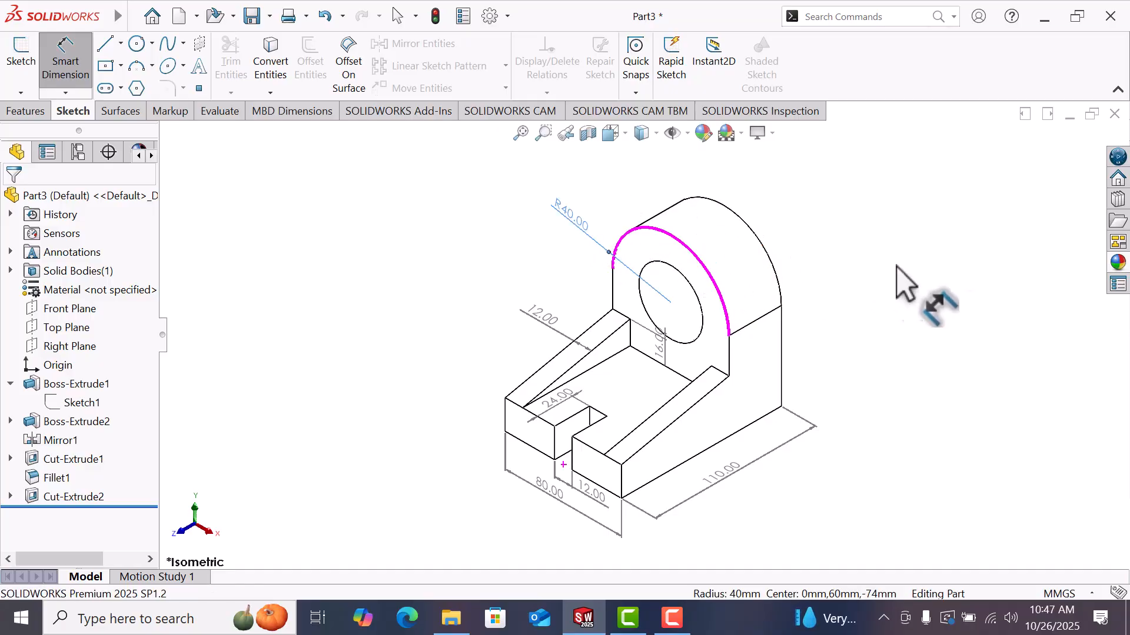
left_click(653, 267)
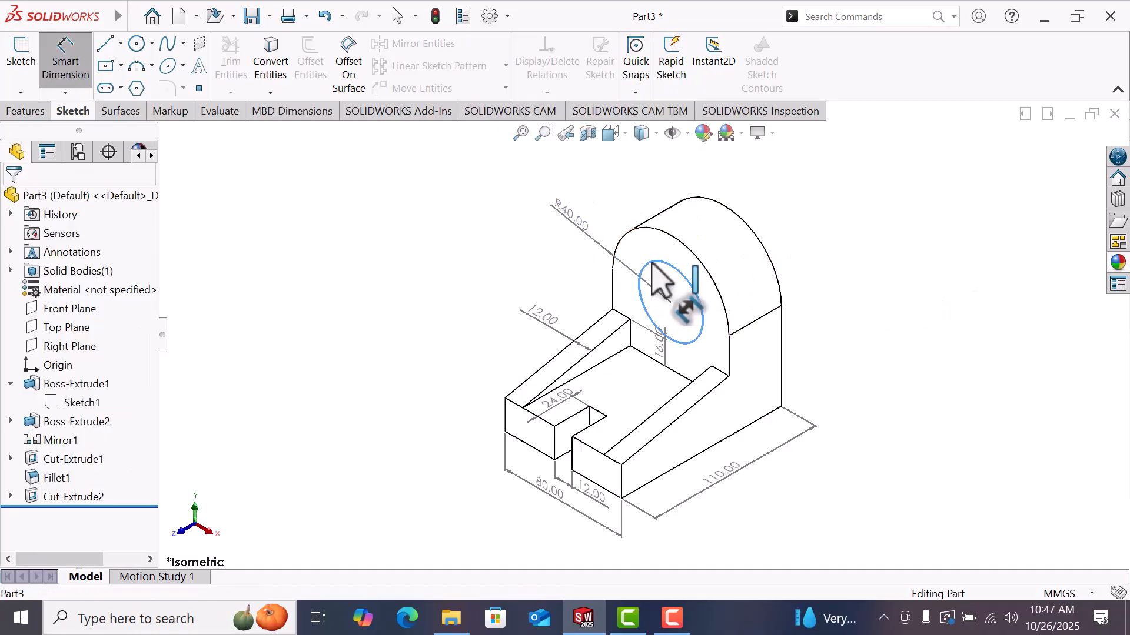
left_click(570, 281)
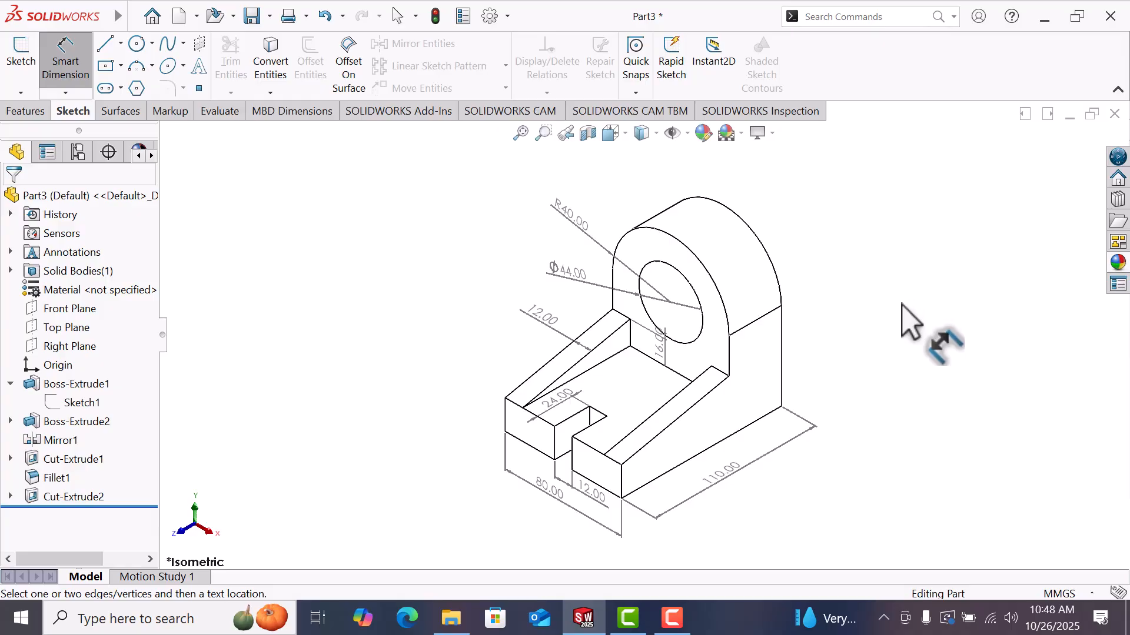
Step: Dimension the upright's overall height and leave the dimension tool
left_click(775, 411)
left_click(826, 353)
key("Escape")
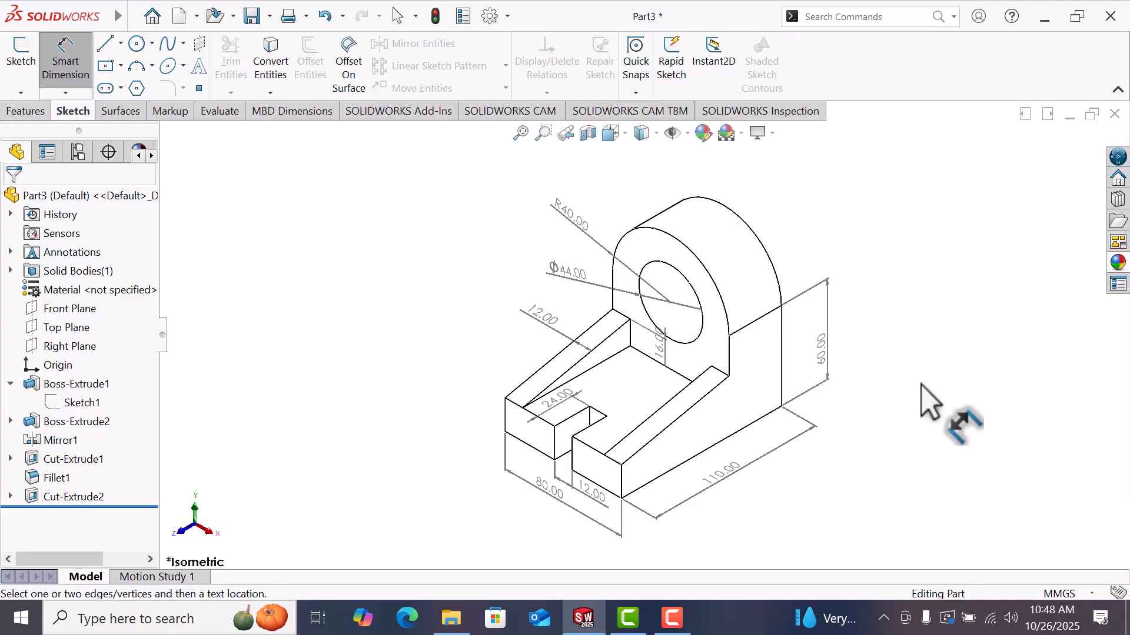
right_click(923, 386)
left_click(958, 419)
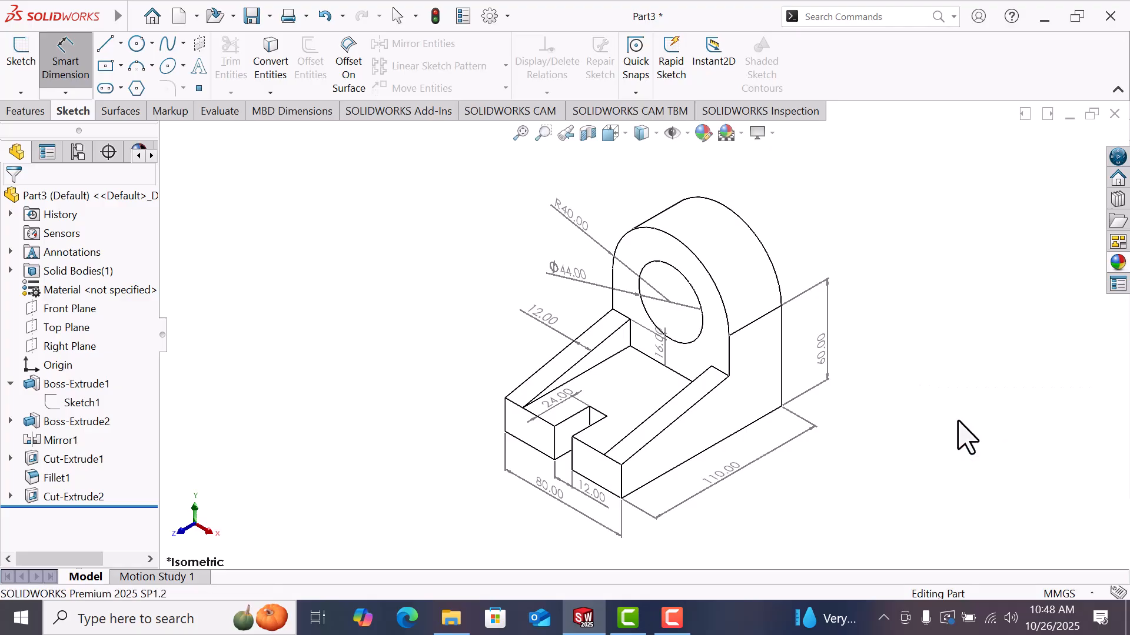
Step: Select all the part's dimensions and set their primary precision to None
left_click(725, 480)
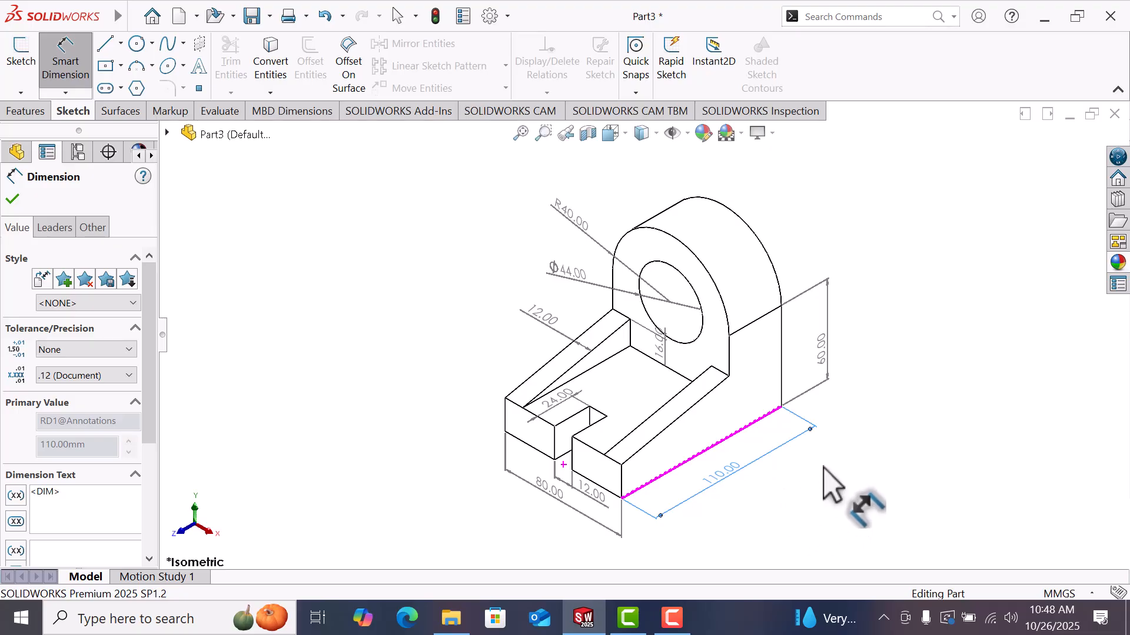
left_click(822, 356)
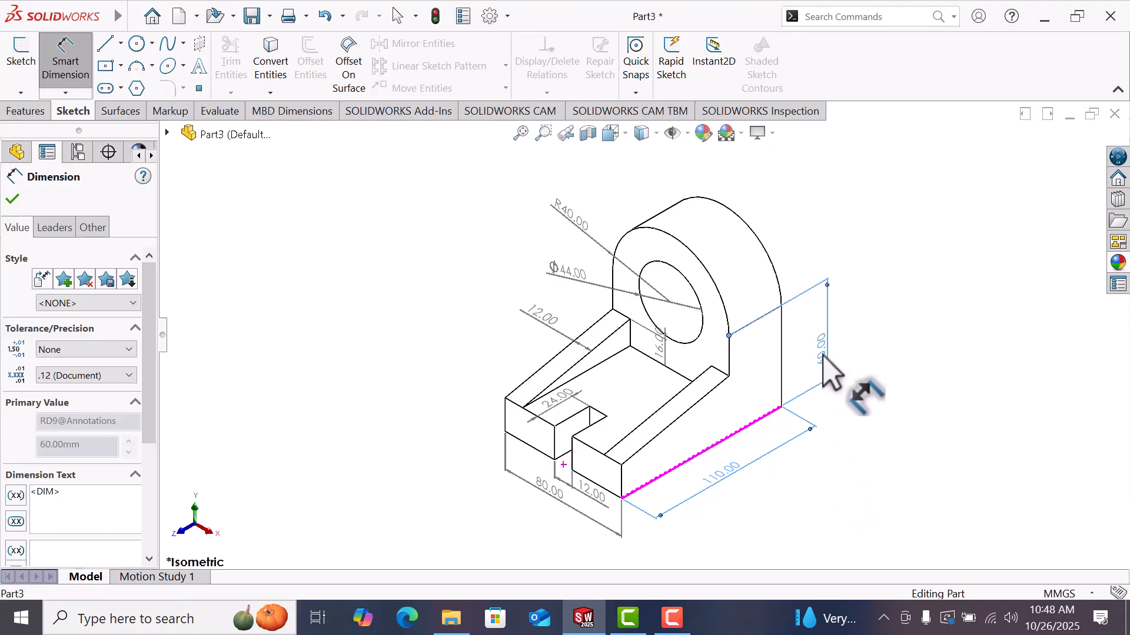
left_click(668, 356, "ctrl")
left_click(563, 409, "ctrl")
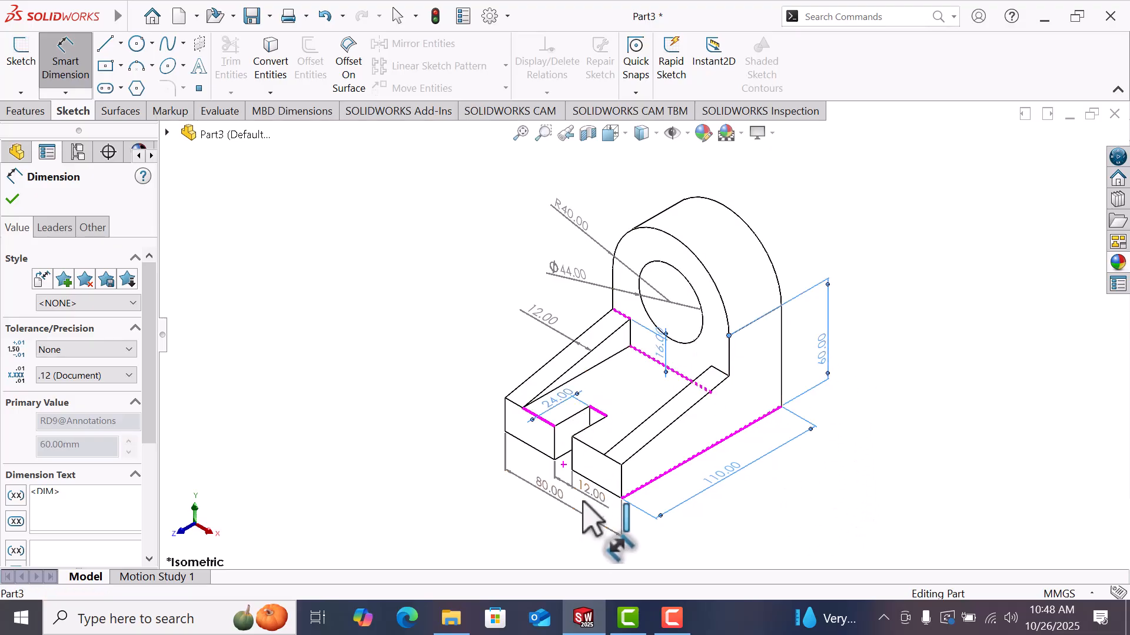
left_click(597, 501, "ctrl")
left_click(553, 504, "ctrl")
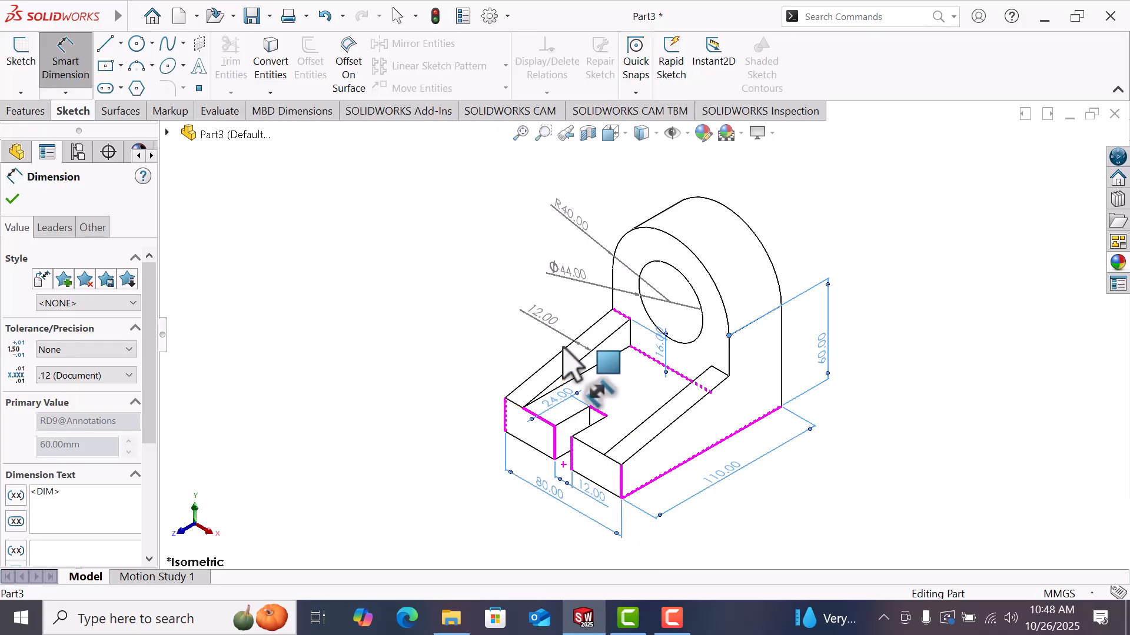
left_click(586, 350, "ctrl")
left_click(588, 284, "ctrl")
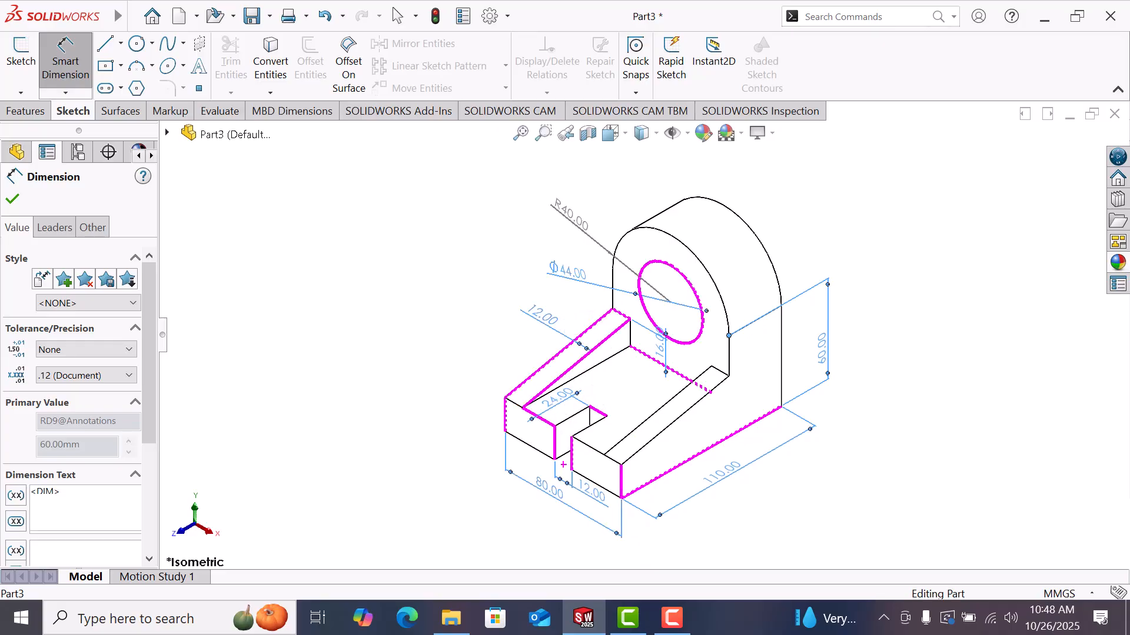
left_click(574, 228, "ctrl")
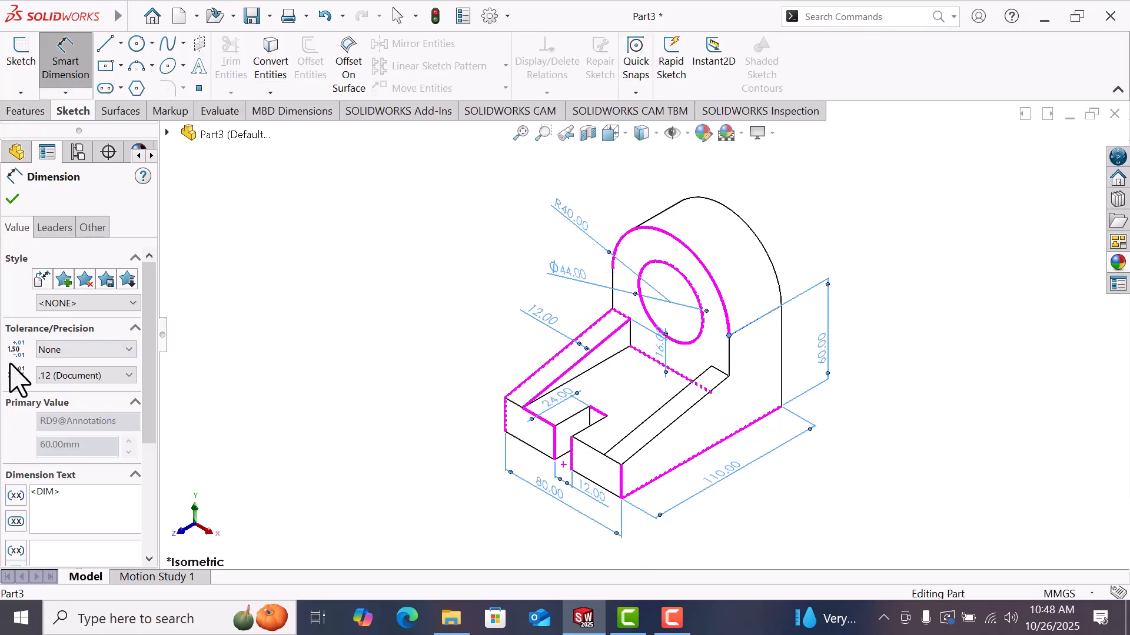
left_click(70, 377)
left_click(68, 392)
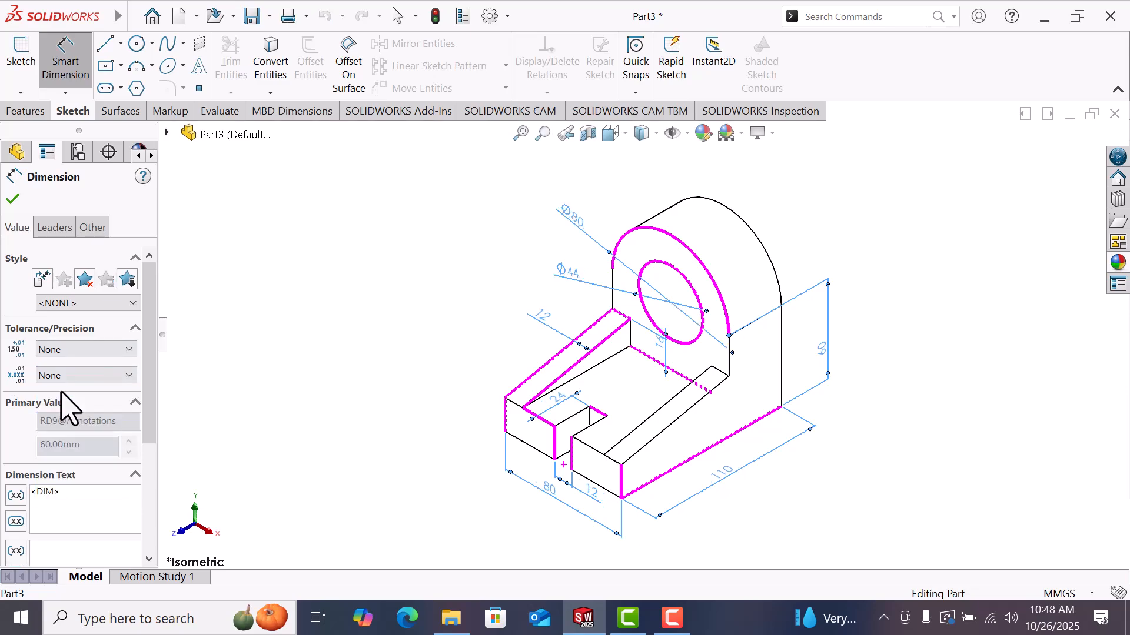
Step: Give the selected dimensions a dashed leader line style and a custom text position aligned with the dimension lines
left_click(56, 229)
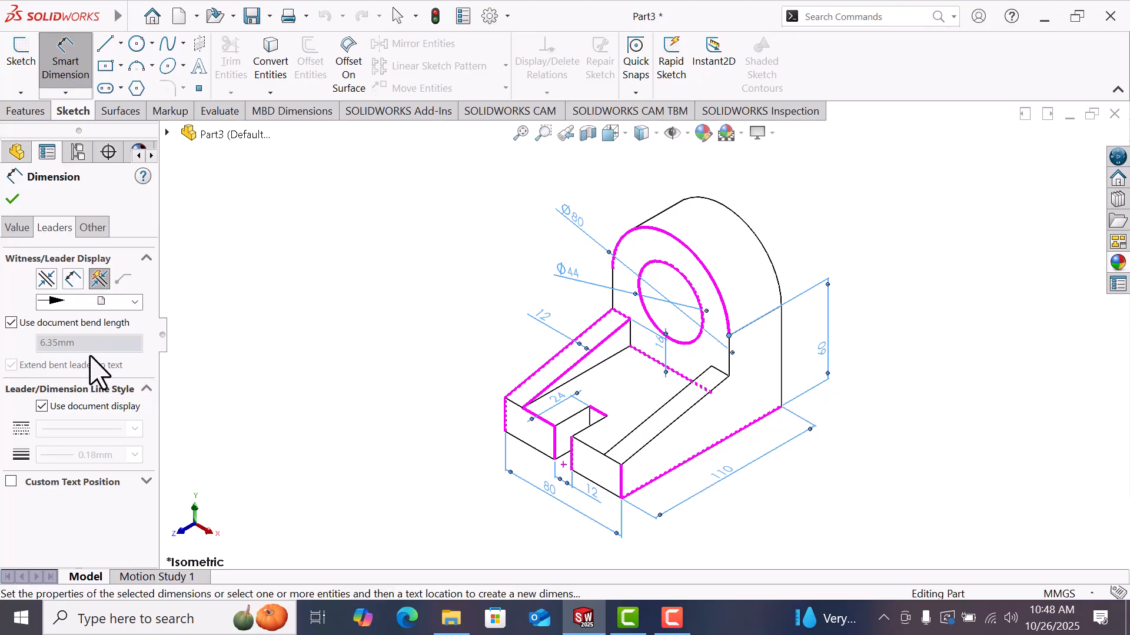
left_click(11, 323)
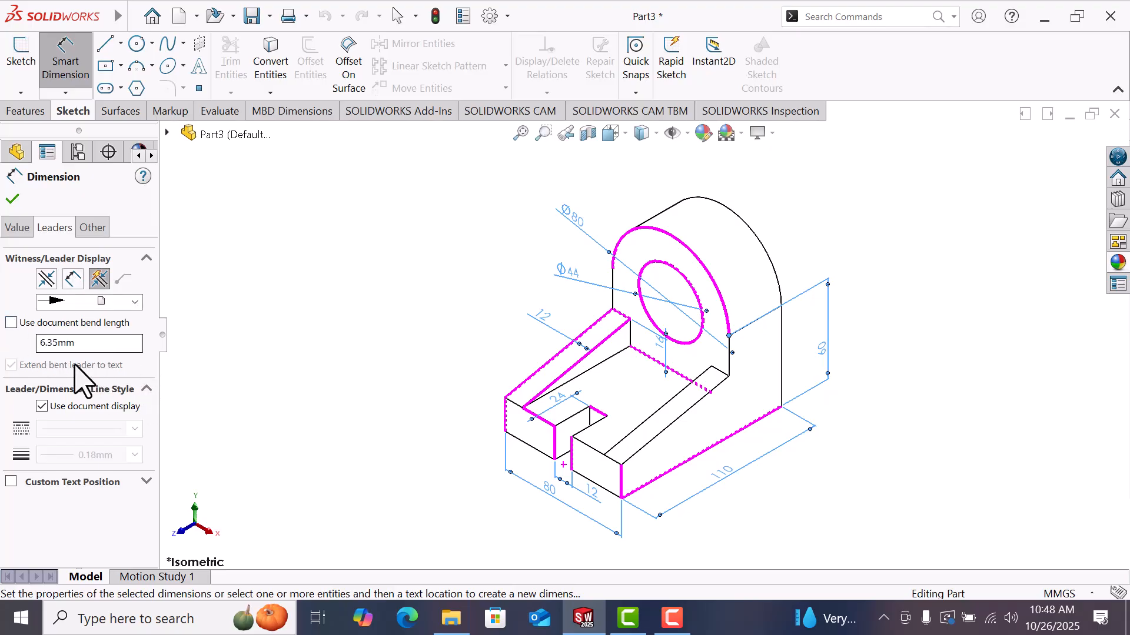
left_click(47, 405)
left_click(135, 430)
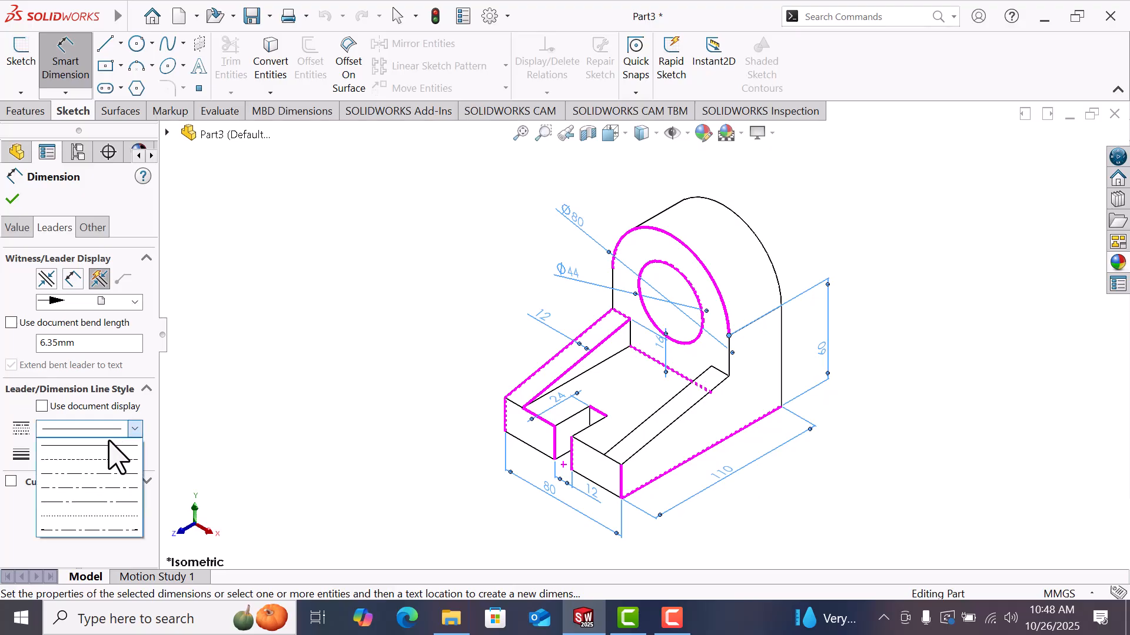
left_click(111, 459)
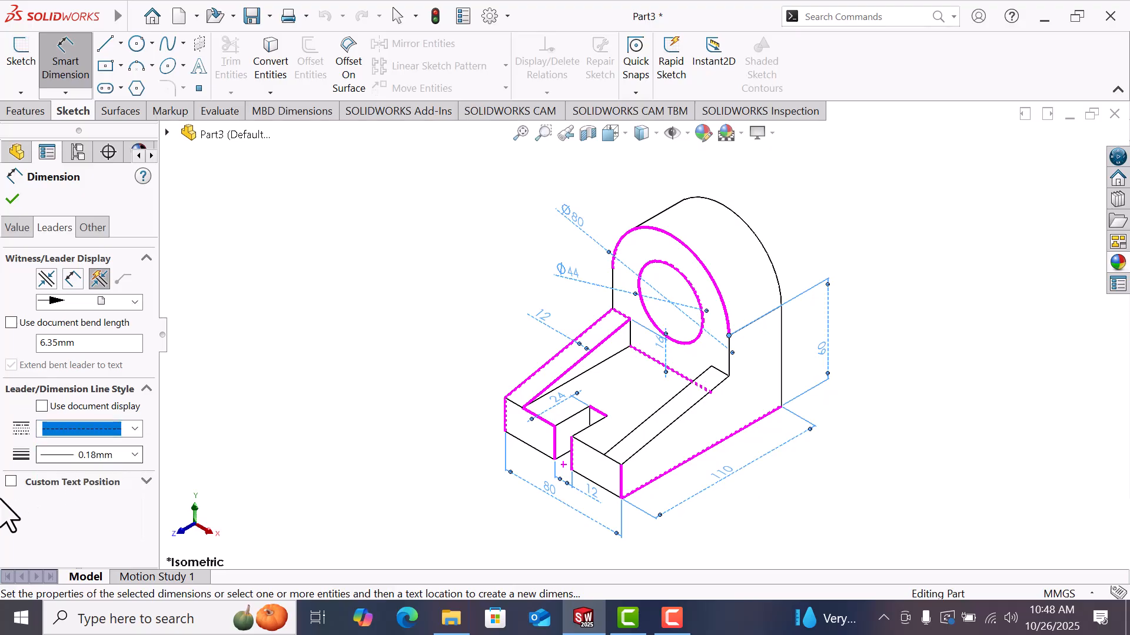
left_click(11, 482)
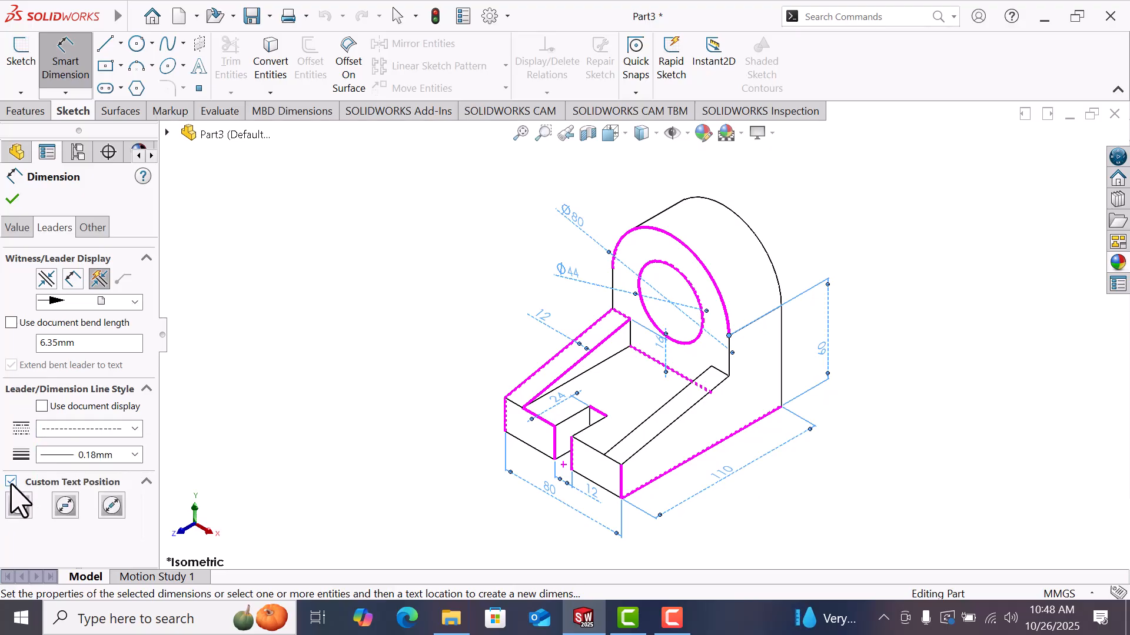
left_click(65, 505)
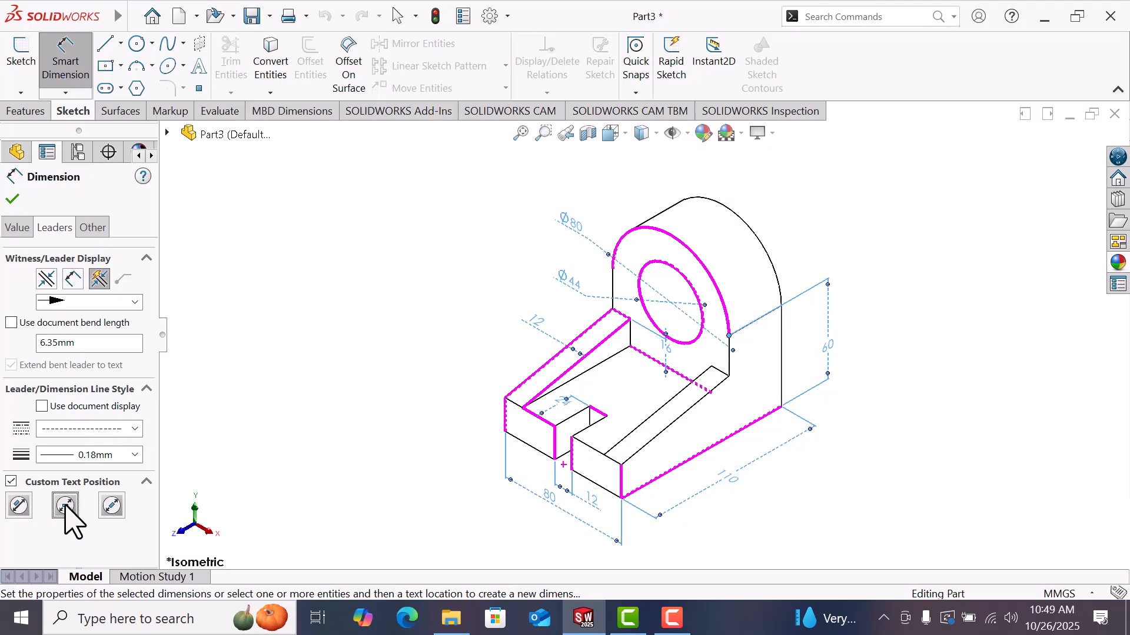
Step: Adjust the custom text position and give the dimensions their own font in Bold style at 20 points, then apply
left_click(112, 505)
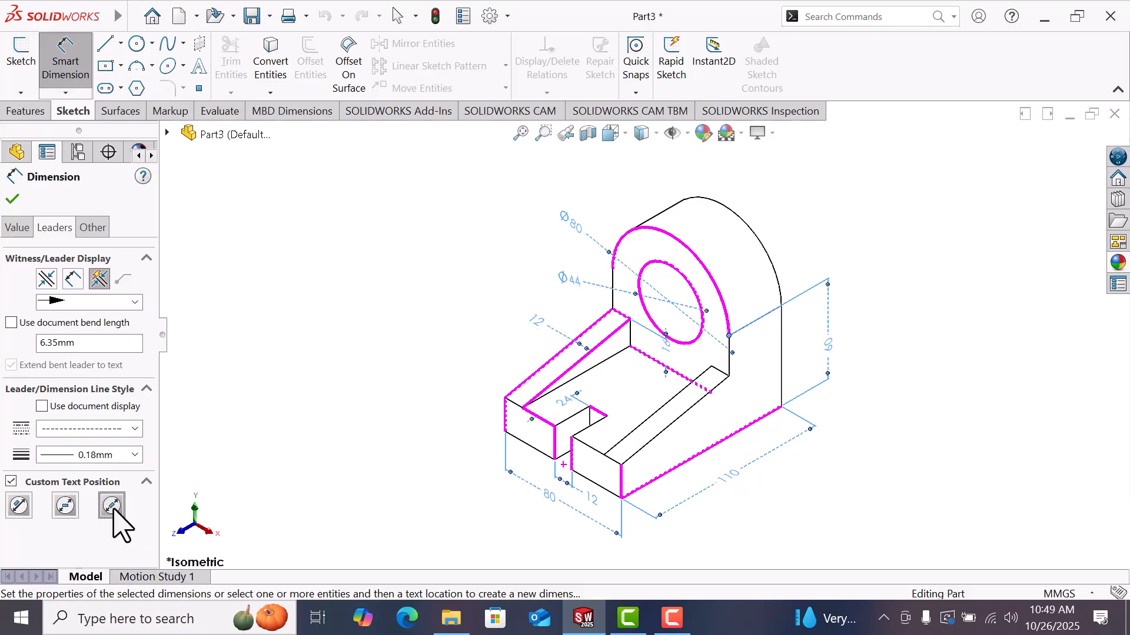
left_click(97, 233)
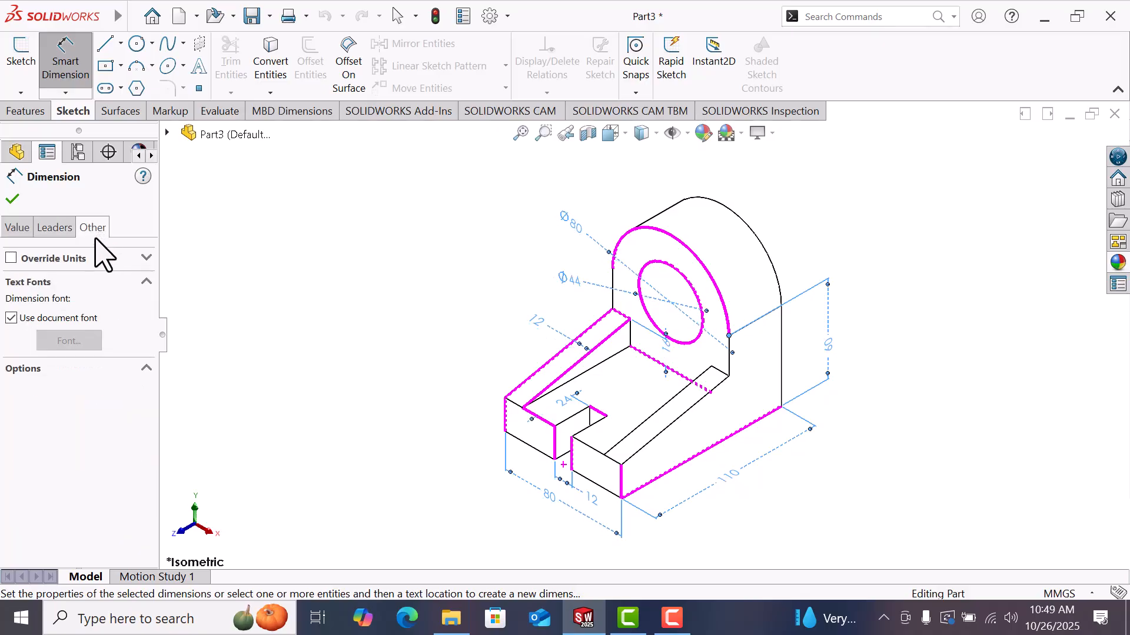
left_click(11, 317)
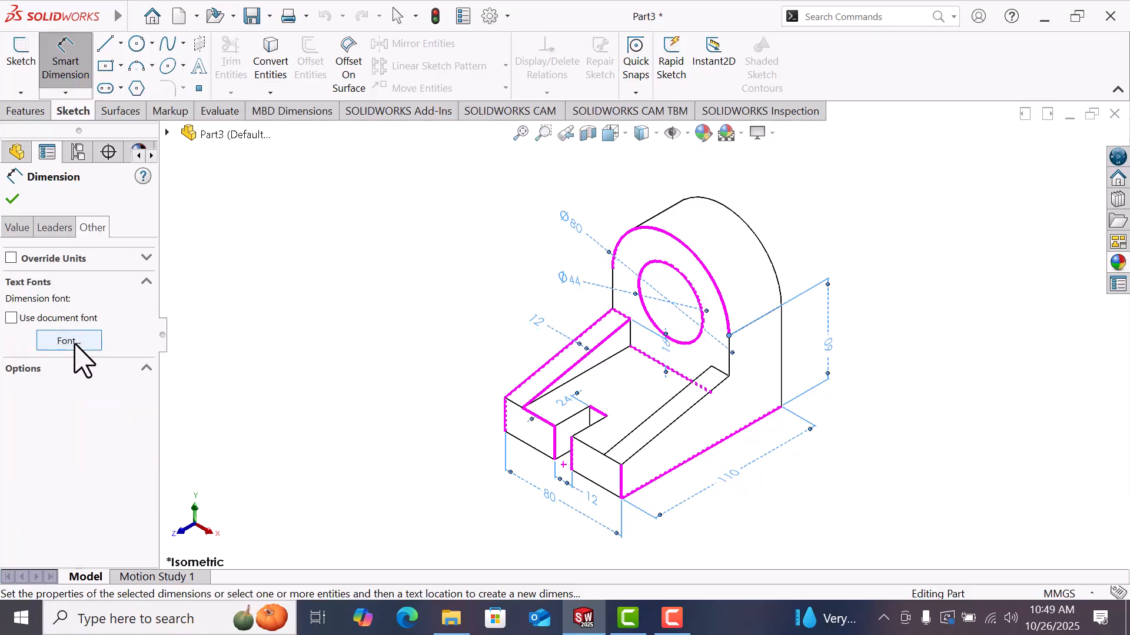
left_click(74, 341)
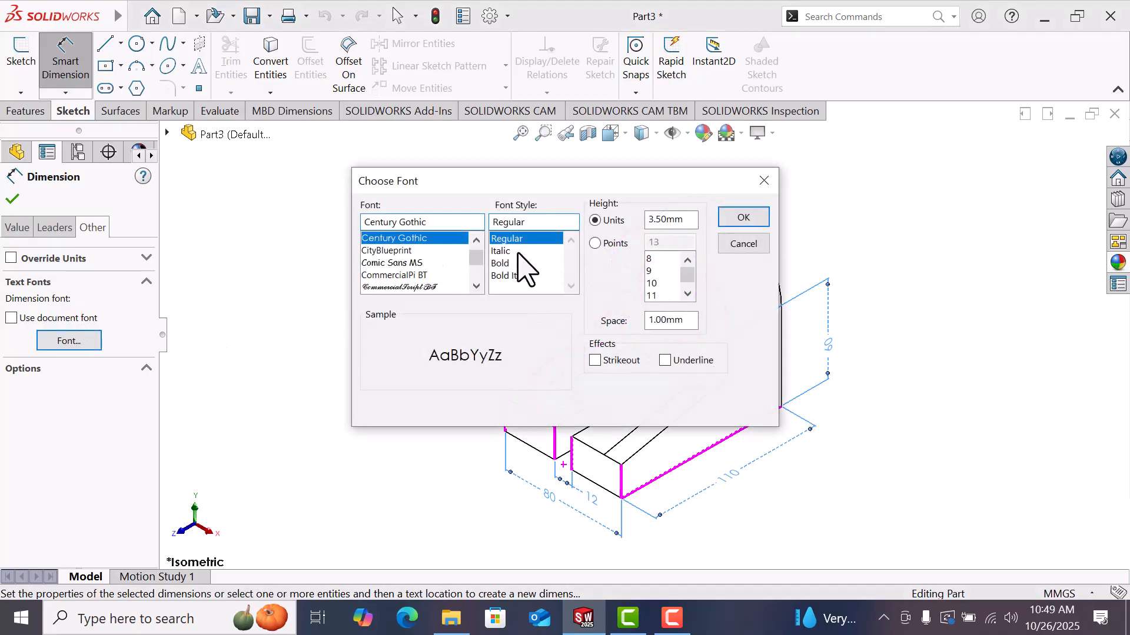
left_click(511, 265)
left_click(606, 244)
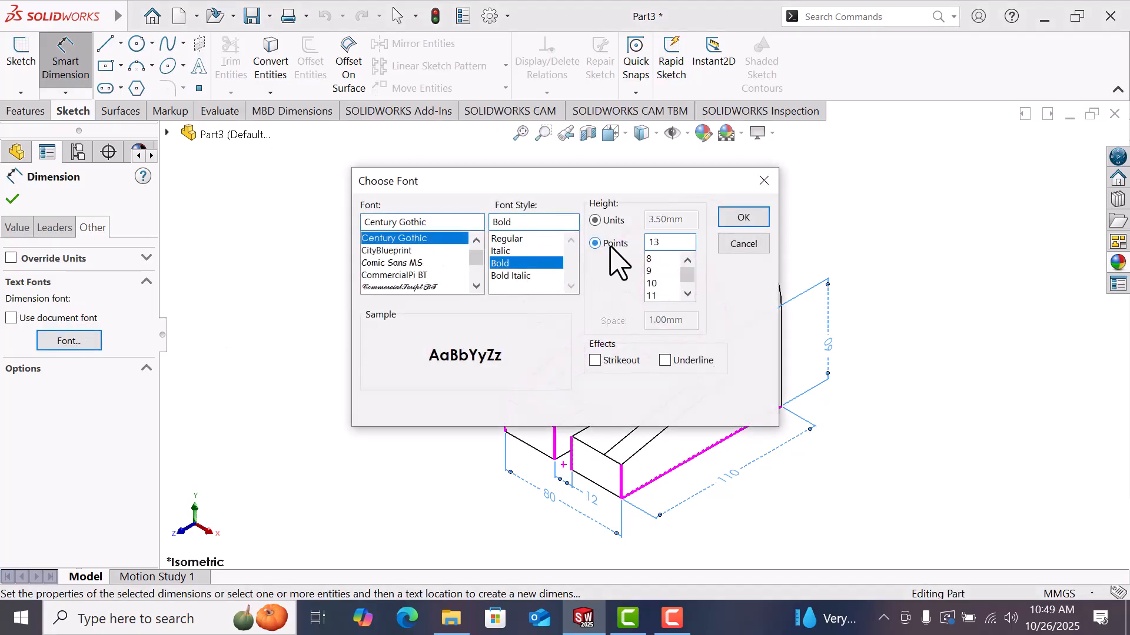
left_click(667, 248)
type("20")
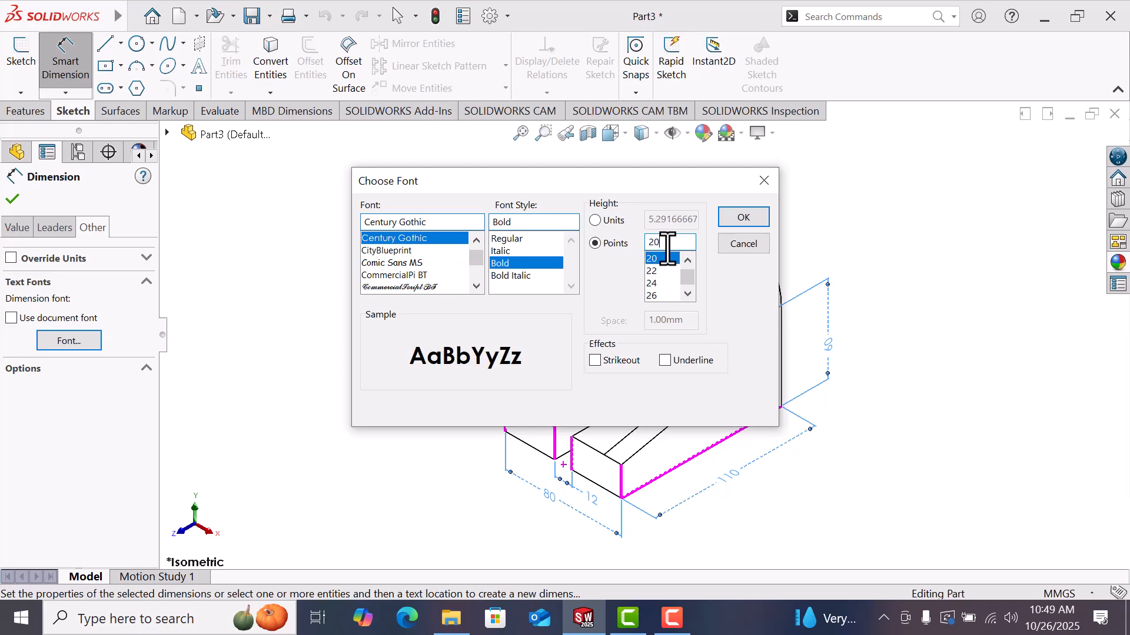
left_click(756, 222)
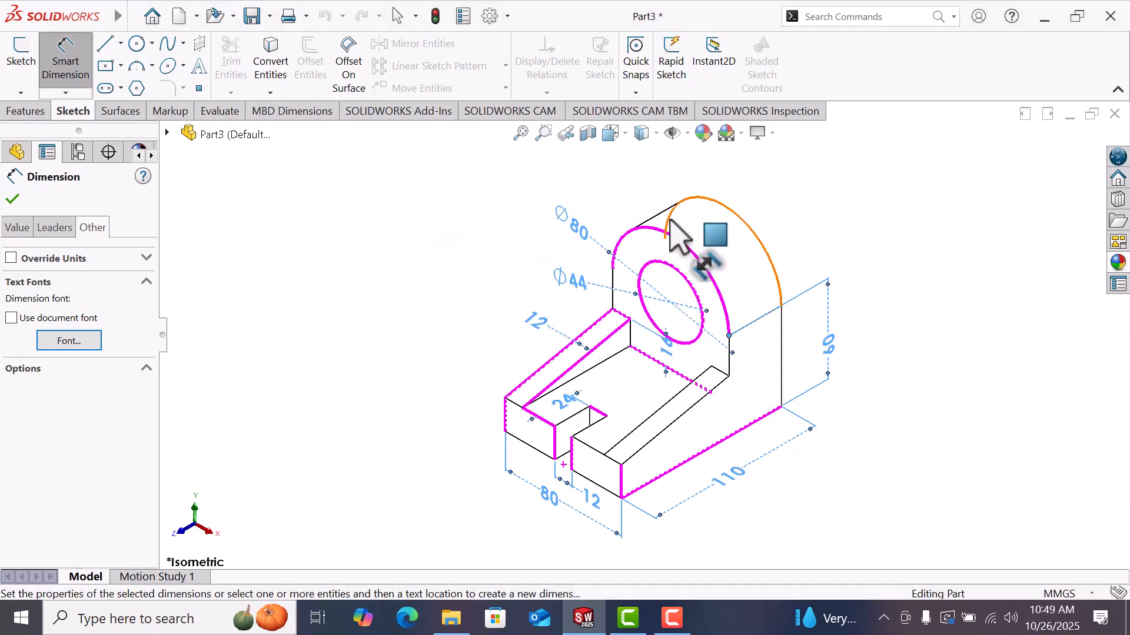
left_click(13, 203)
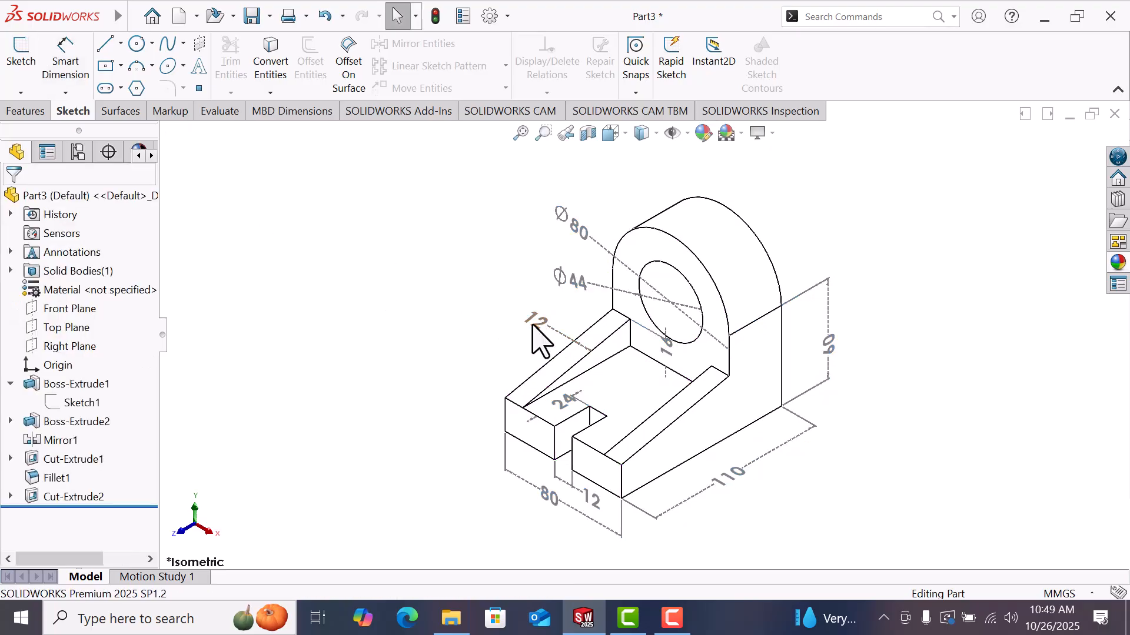
Step: Nudge the Ø44 hole dimension and the 16 rib dimension into cleaner positions
left_click(543, 338)
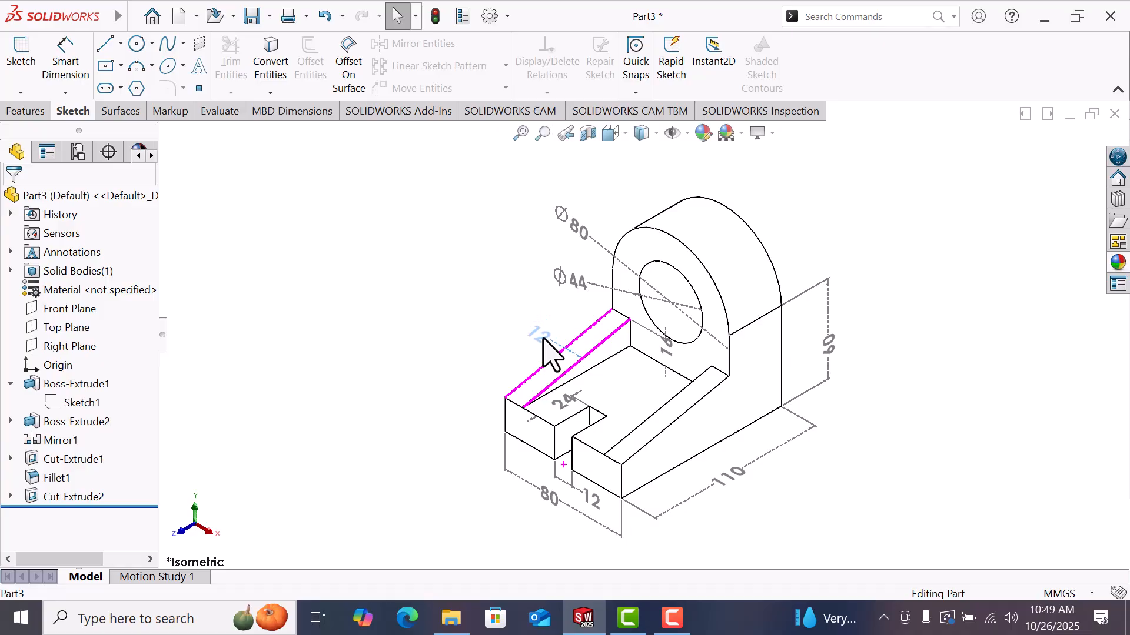
left_click(940, 505)
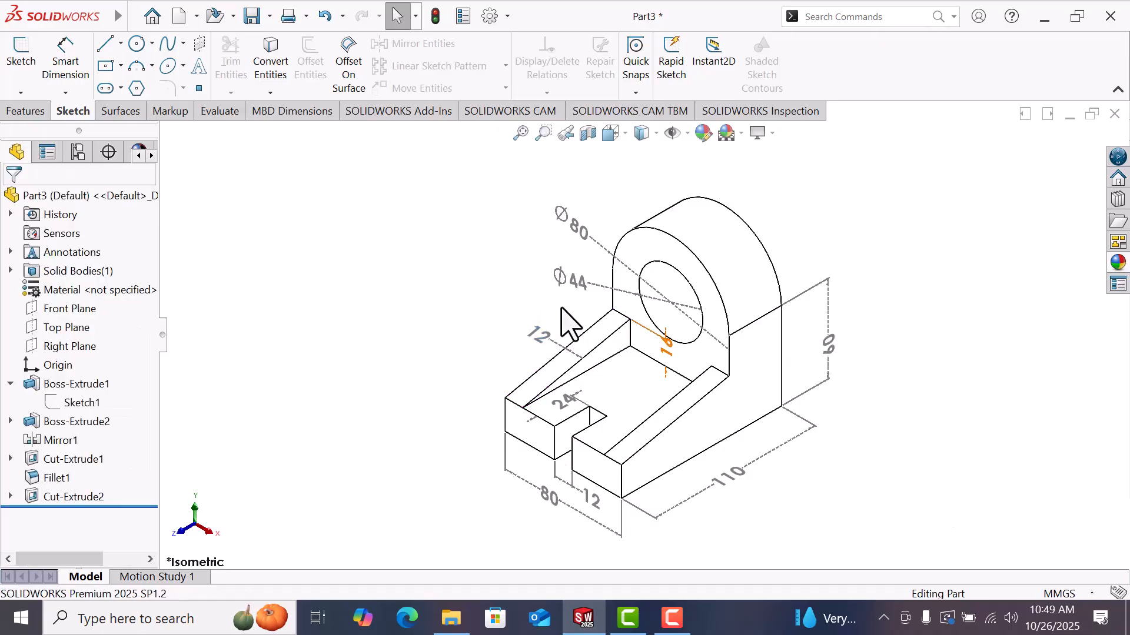
left_click_drag(567, 279, 548, 278)
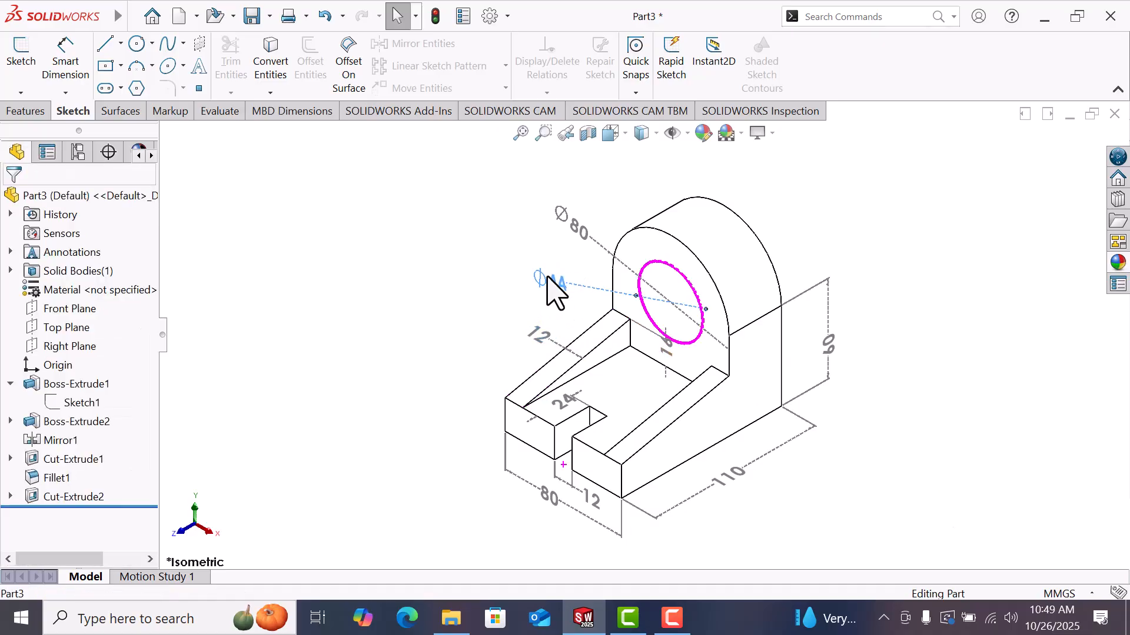
left_click(906, 487)
left_click_drag(666, 351, 685, 373)
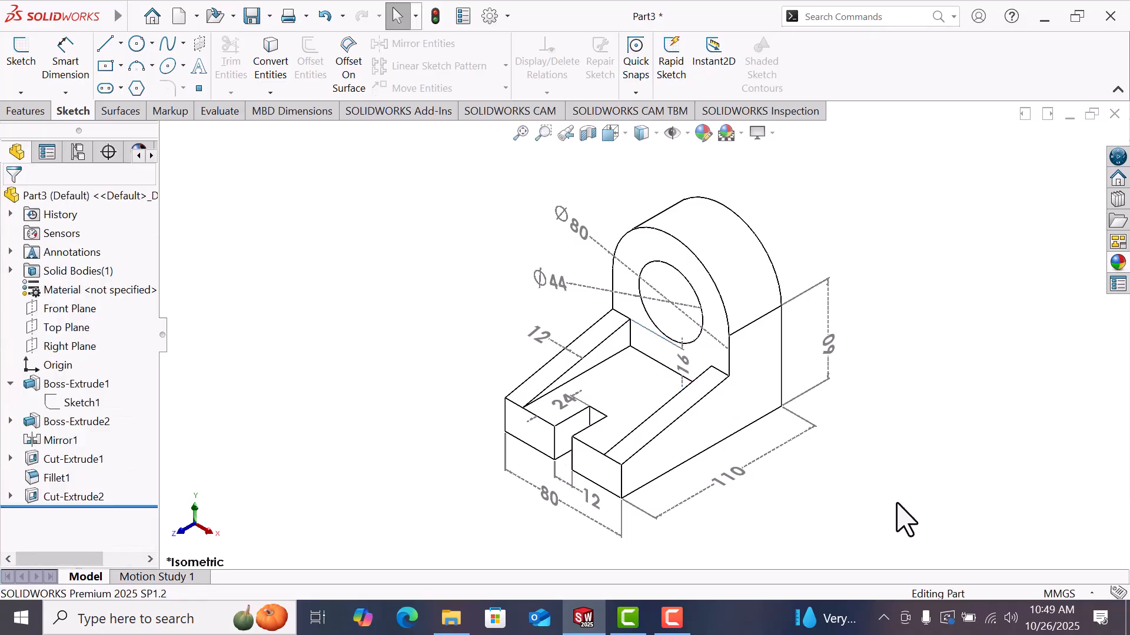
Step: Display the Ø80 dimension of the rounded top as a radius
left_click(574, 224)
right_click(575, 226)
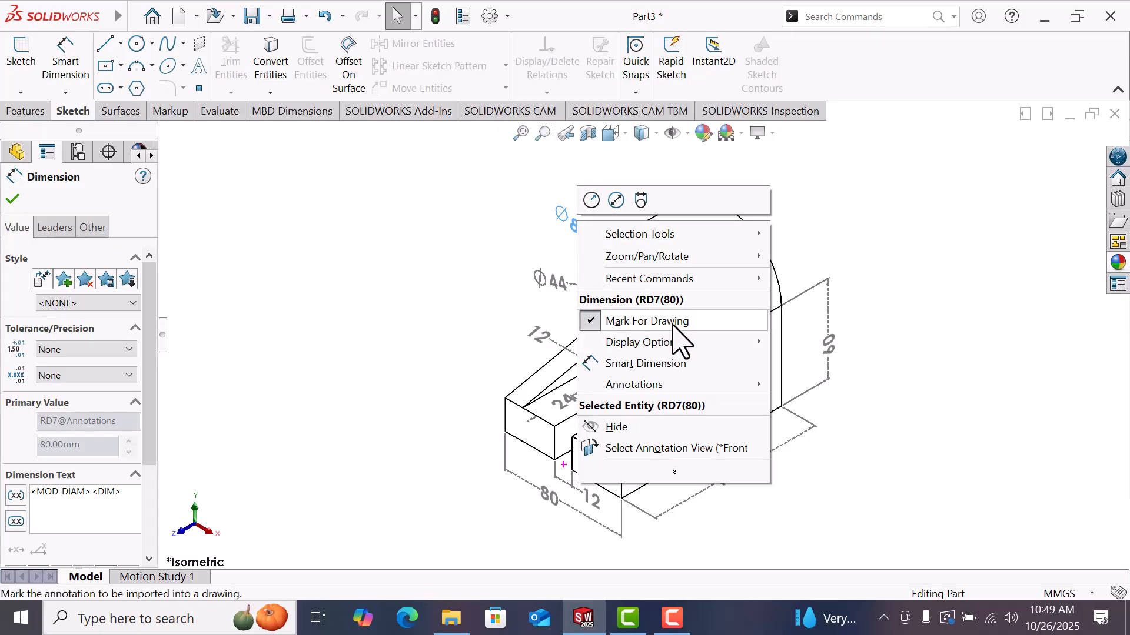
mouse_move(676, 343)
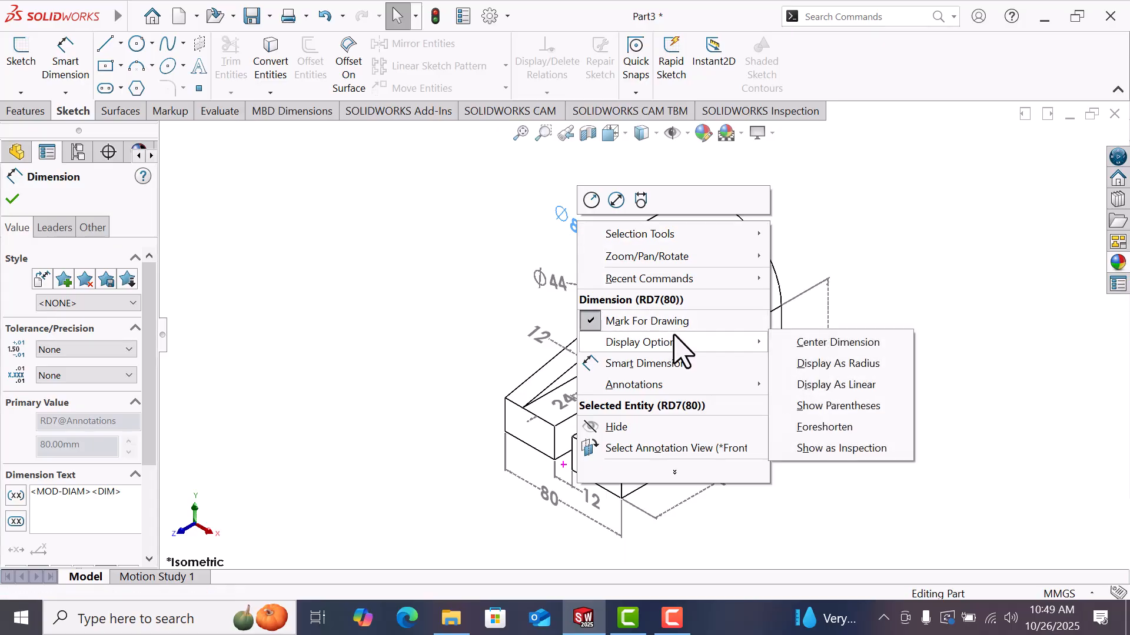
left_click(841, 363)
key("Escape")
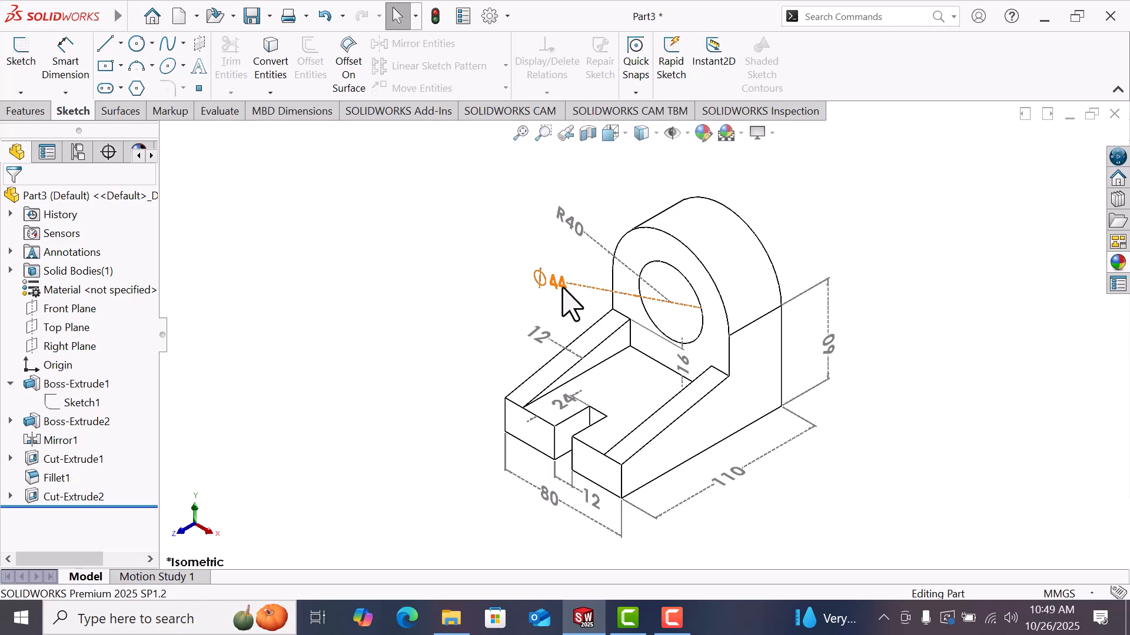
Step: Display the Ø44 hole dimension as a radius
left_click(563, 288)
right_click(562, 288)
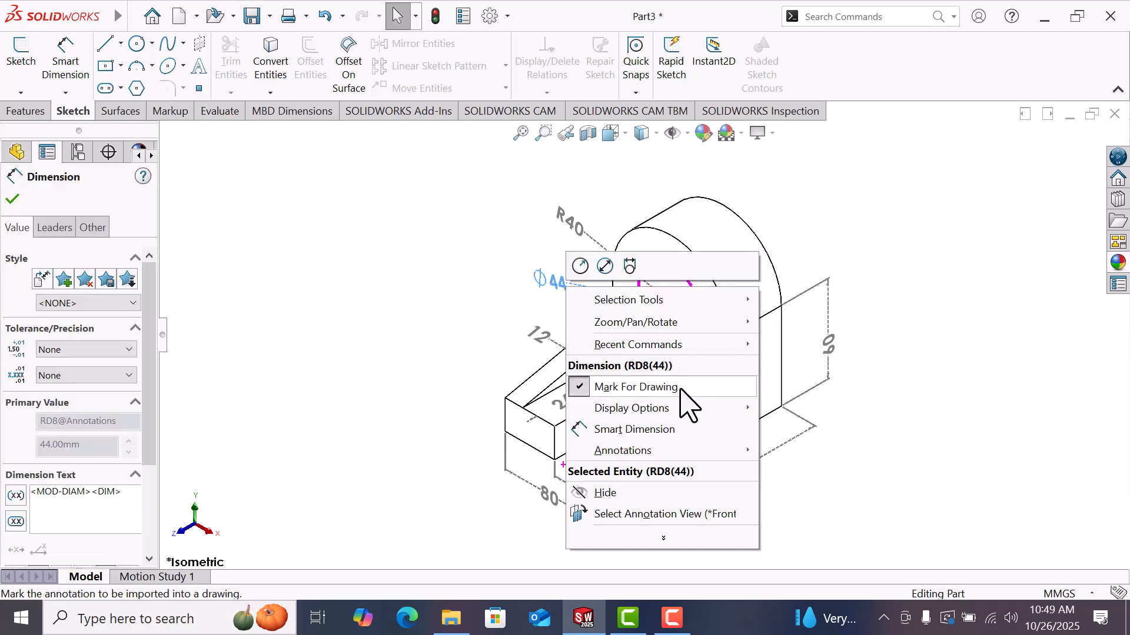
mouse_move(704, 424)
left_click(864, 429)
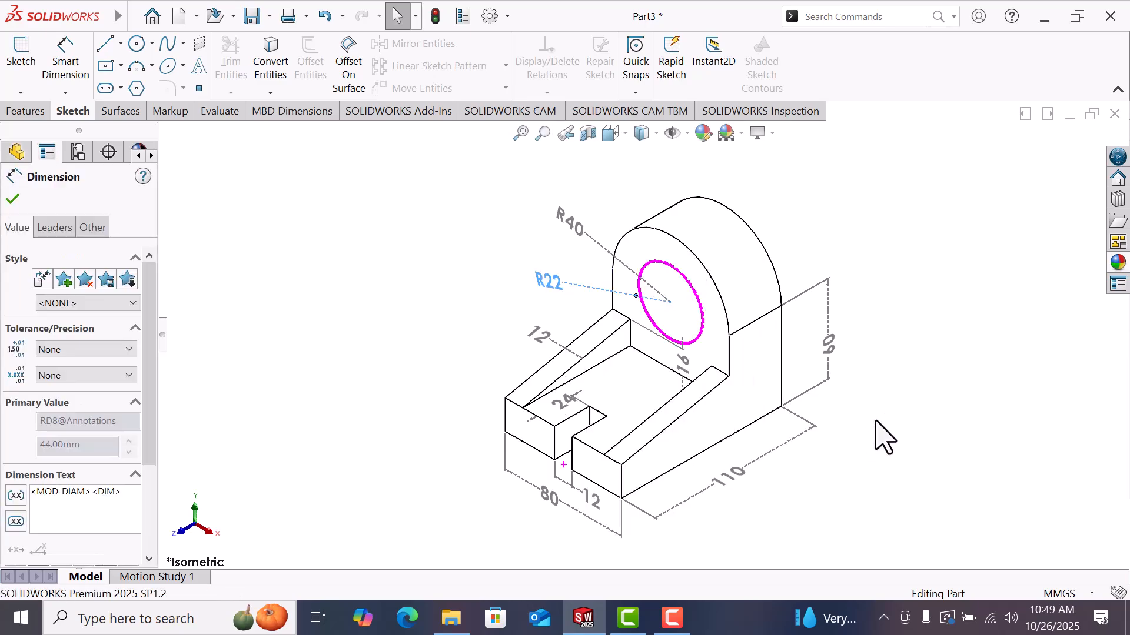
key("Escape")
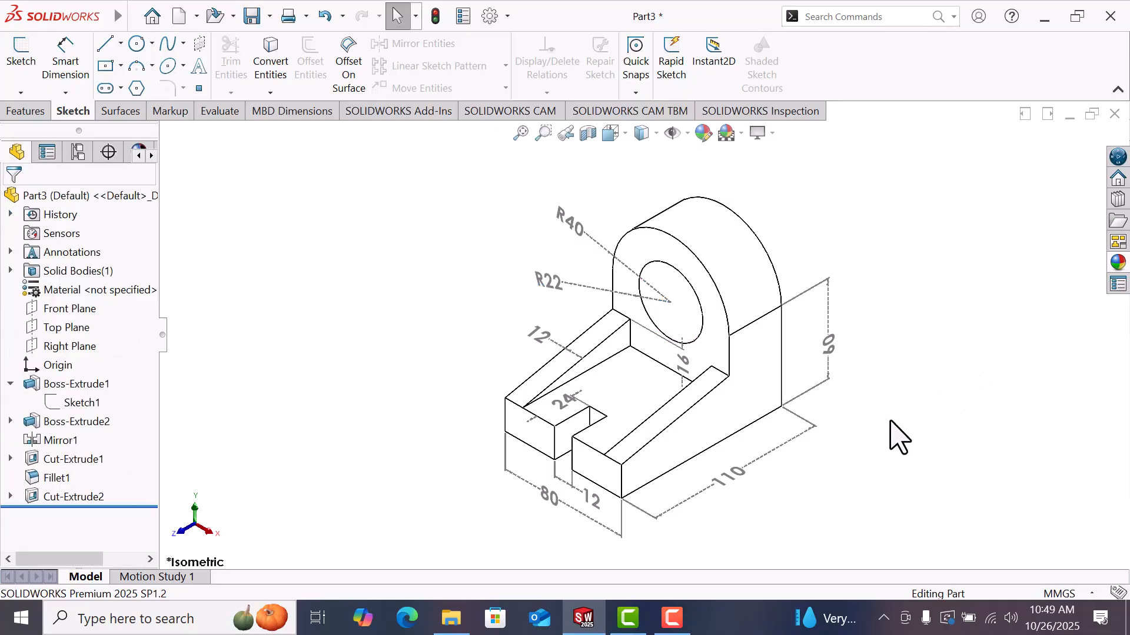
Step: Move the 60 height, 110 length and 80 width dimensions closer to the part
left_click_drag(828, 344, 757, 356)
key("Escape")
left_click_drag(730, 493, 742, 468)
key("Escape")
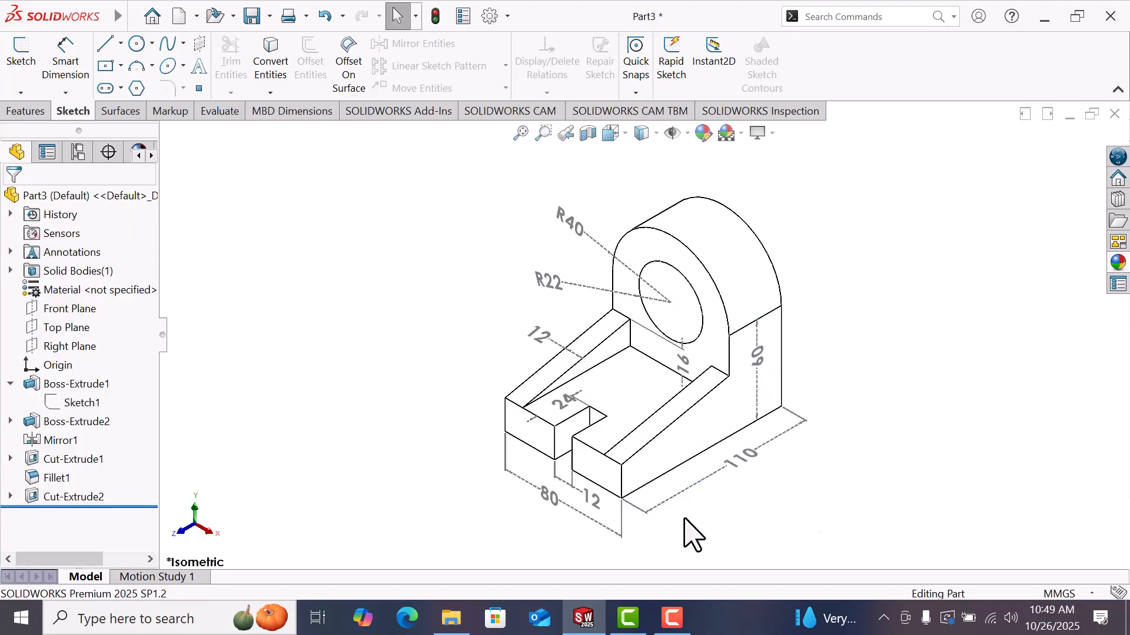
left_click_drag(553, 500, 559, 514)
left_click(780, 515)
Step: Zoom in on the part and select the slot's 24 width dimension
scroll(669, 311, "down", 2)
scroll(676, 310, "up", 1)
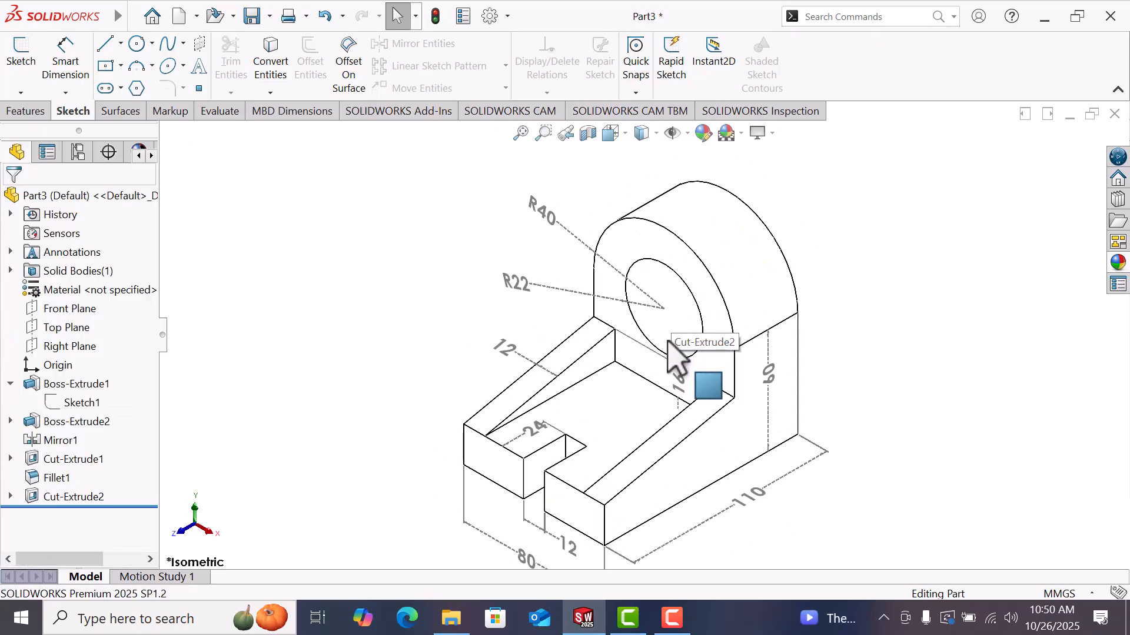
scroll(674, 356, "up", 1)
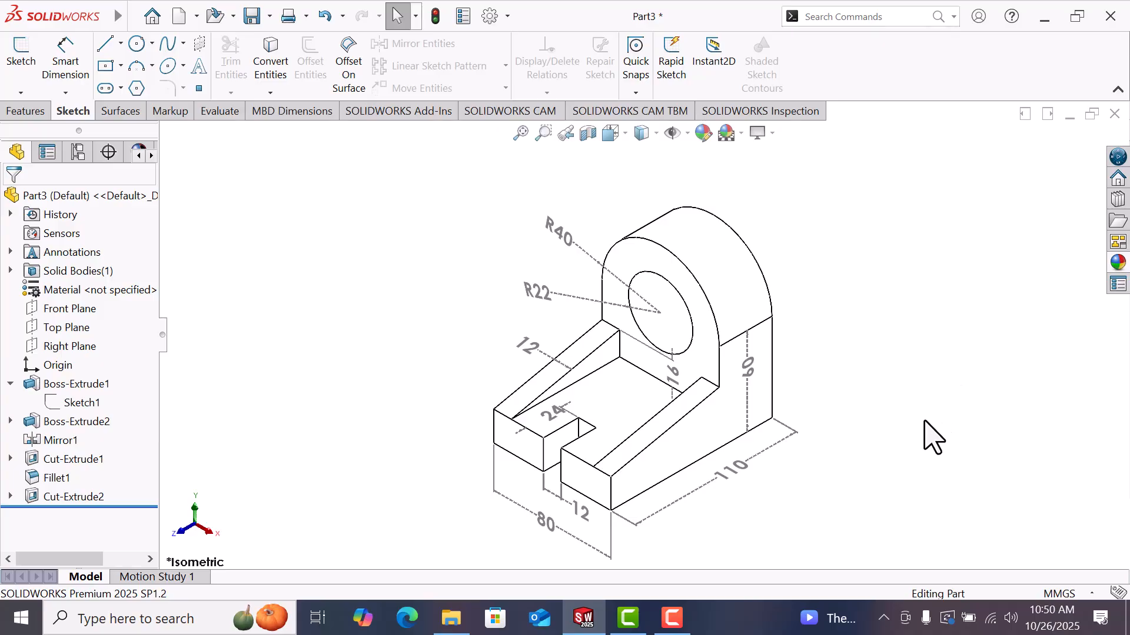
left_click(552, 419)
left_click(1006, 428)
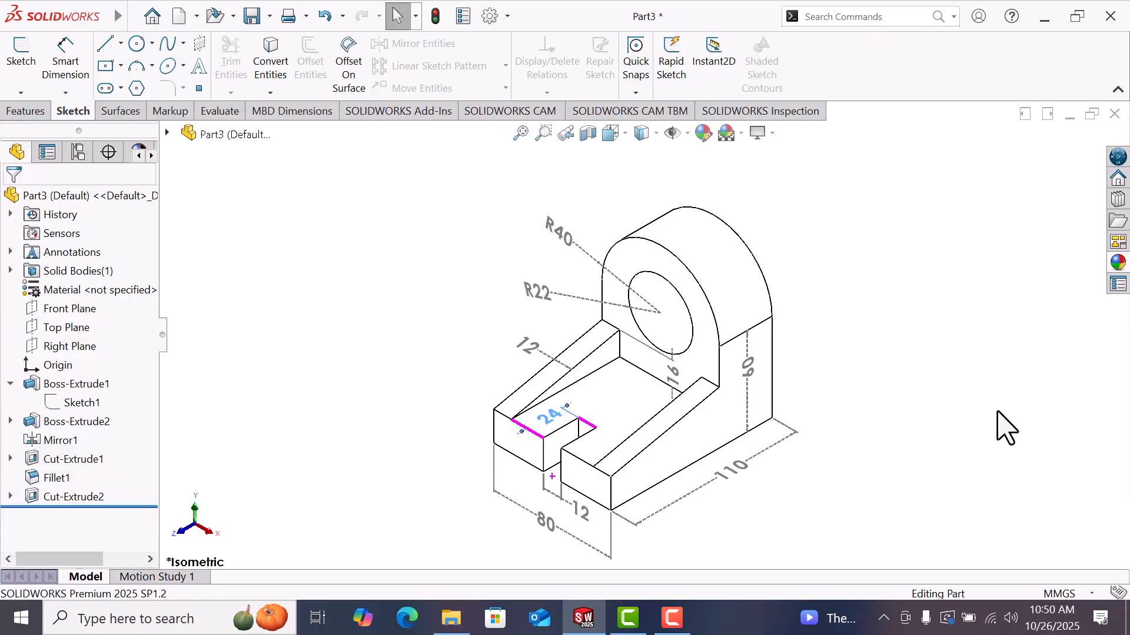